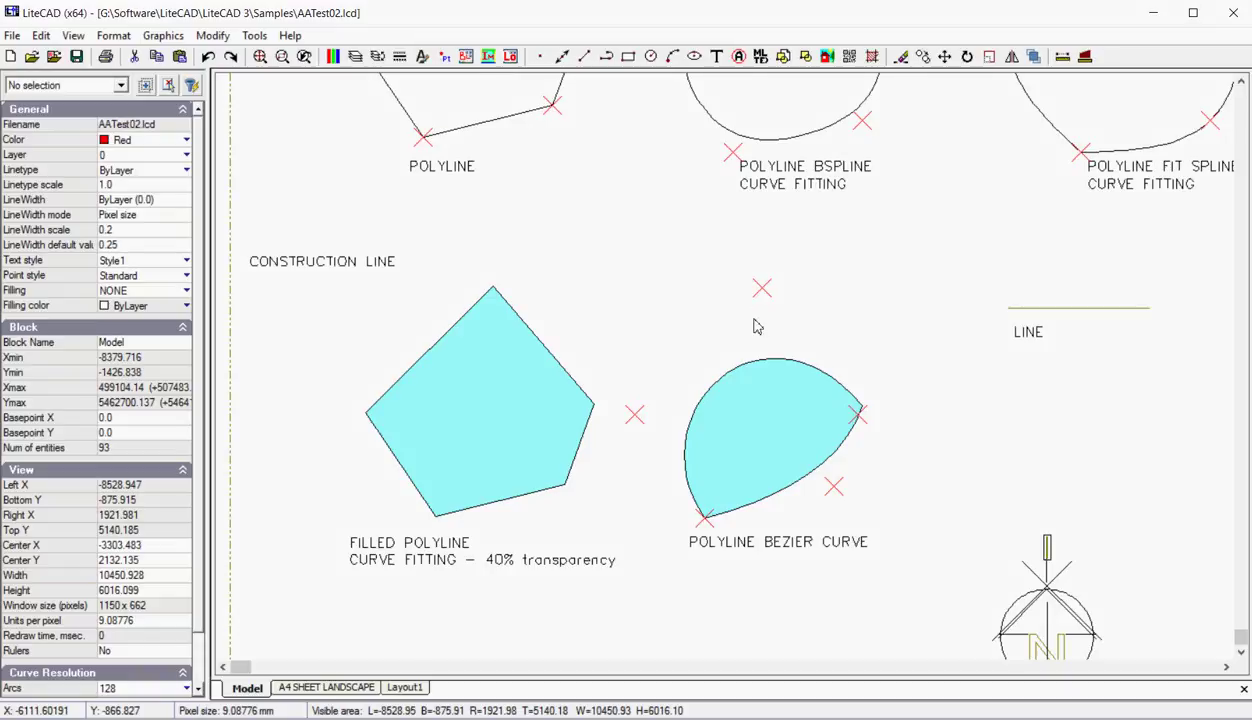
Step: Browse the drawing commands and pan up to inspect the POLYLINE sample shape
click(165, 36)
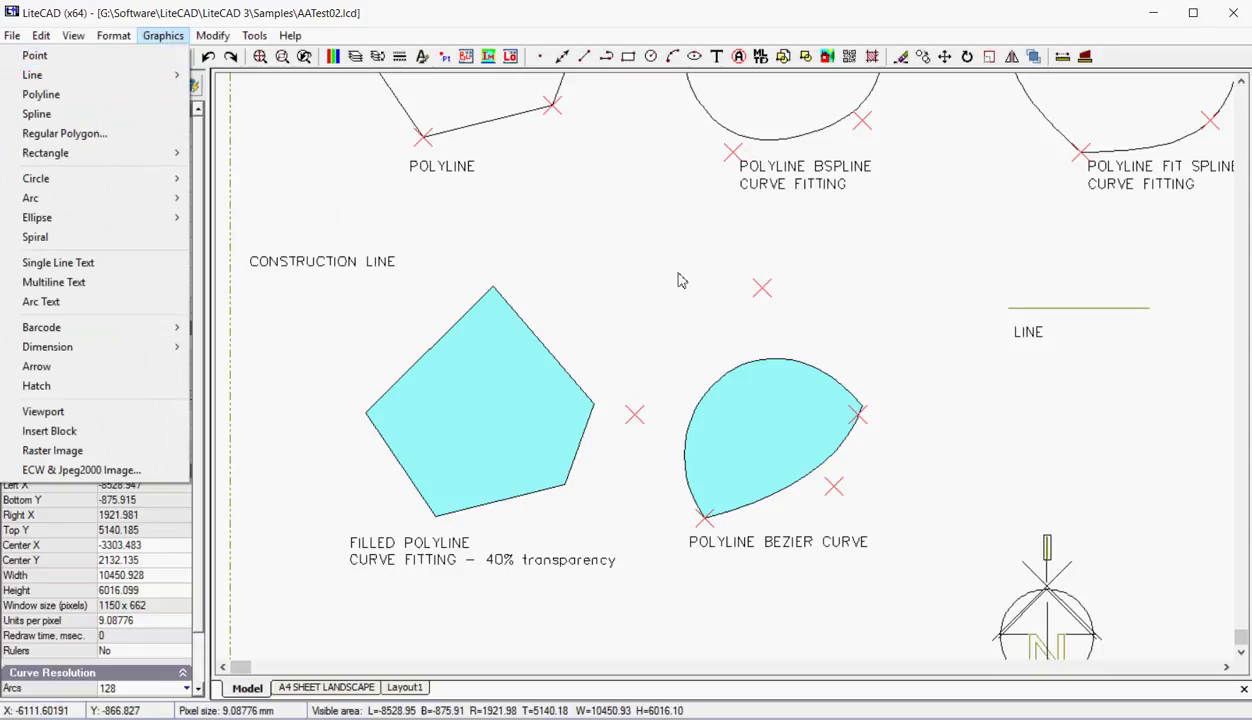
click(653, 249)
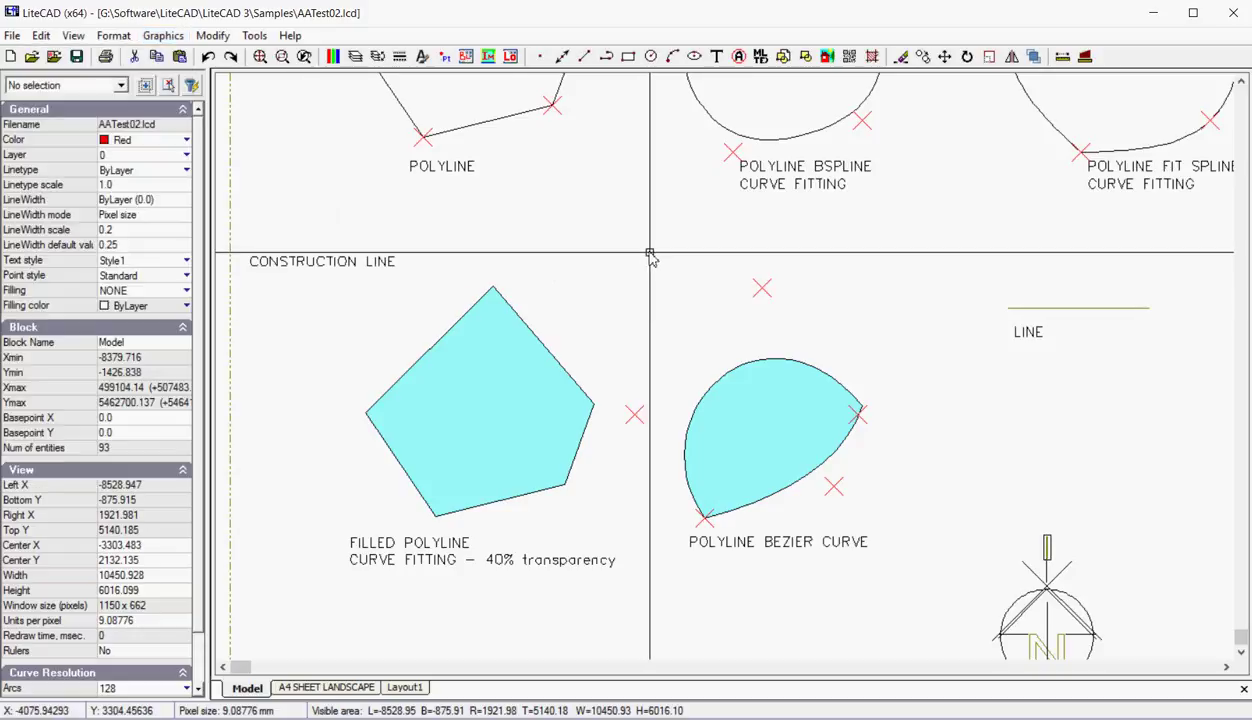
middle_drag(648, 254, 634, 425)
click(497, 226)
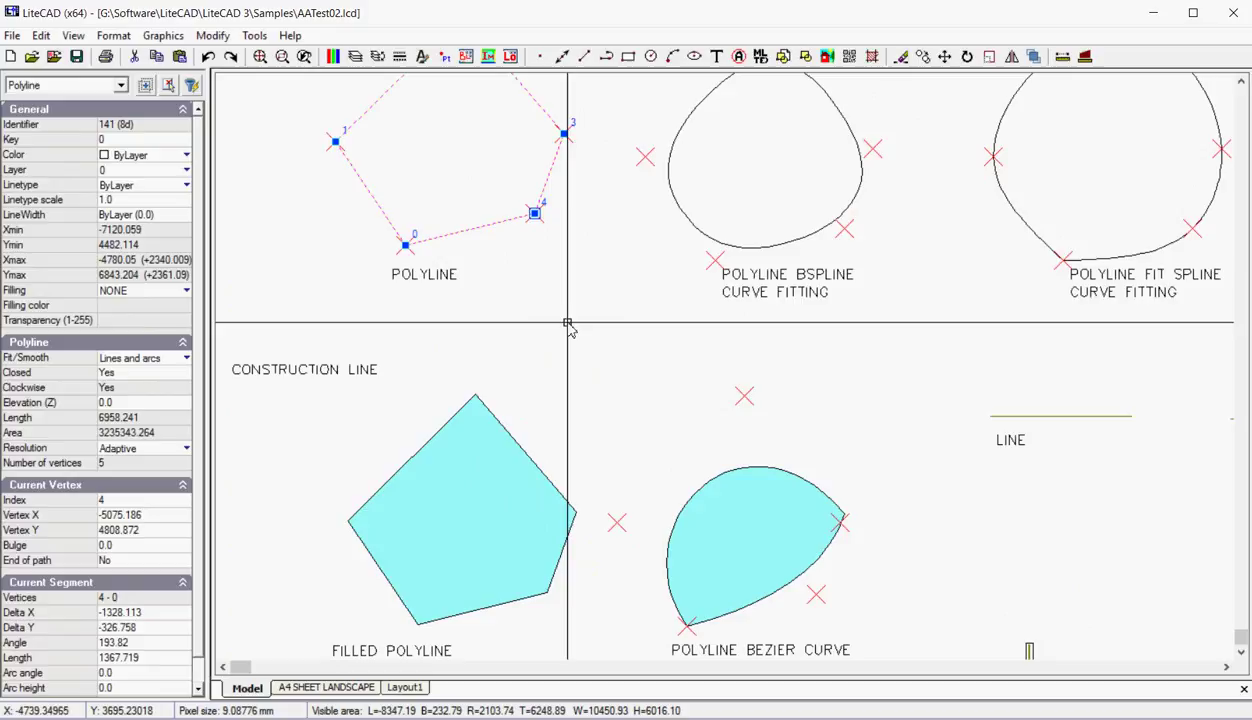
key(Escape)
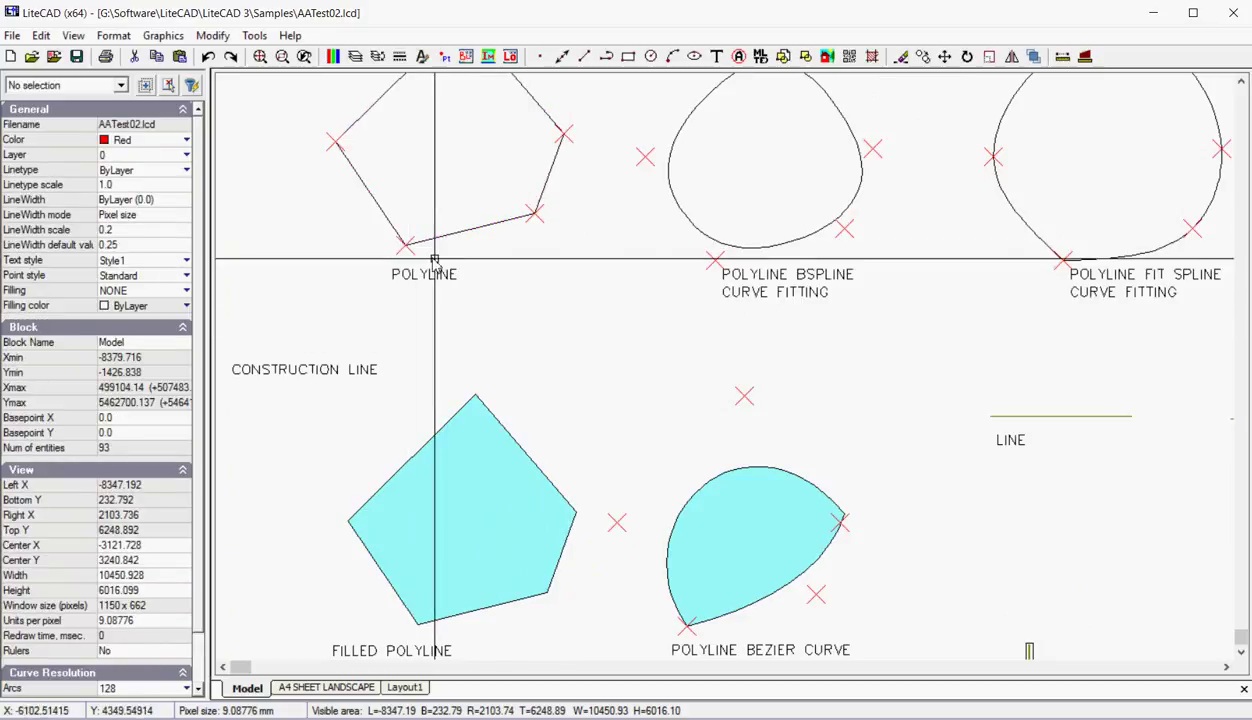
scroll(557, 331, down, 1)
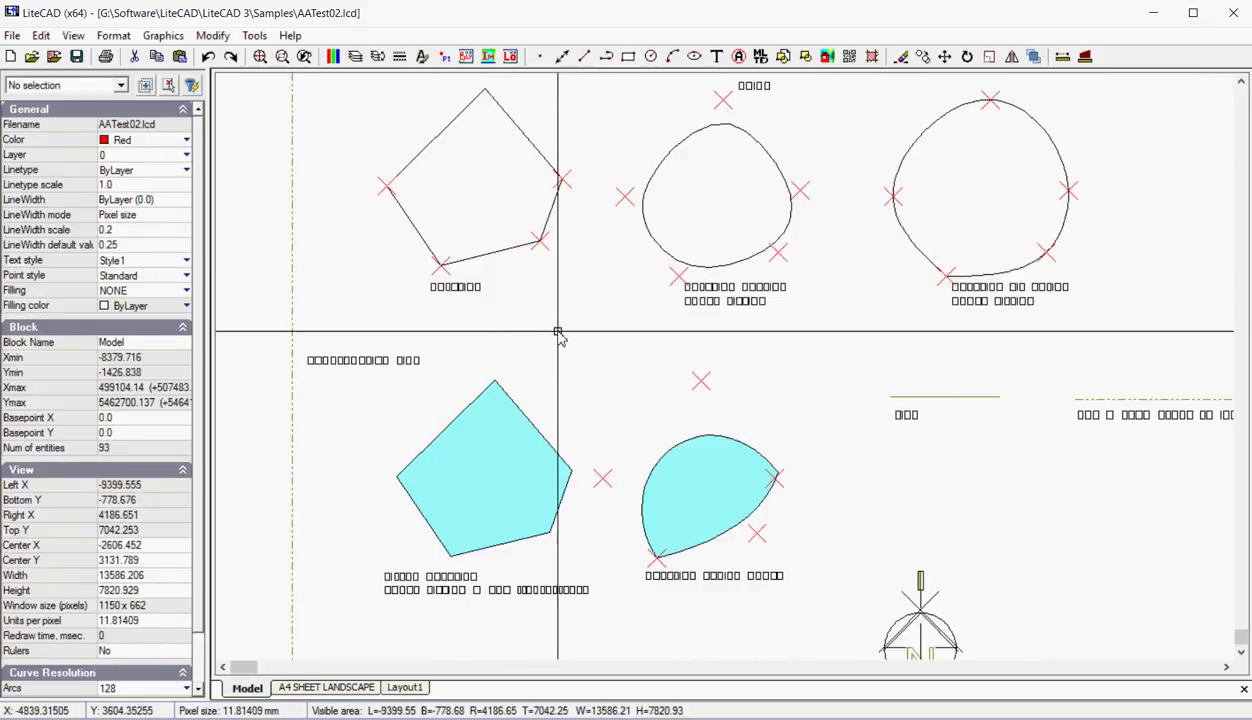
Step: Draw a red stepped Simple Line of four connected segments beside the spline curves
click(160, 36)
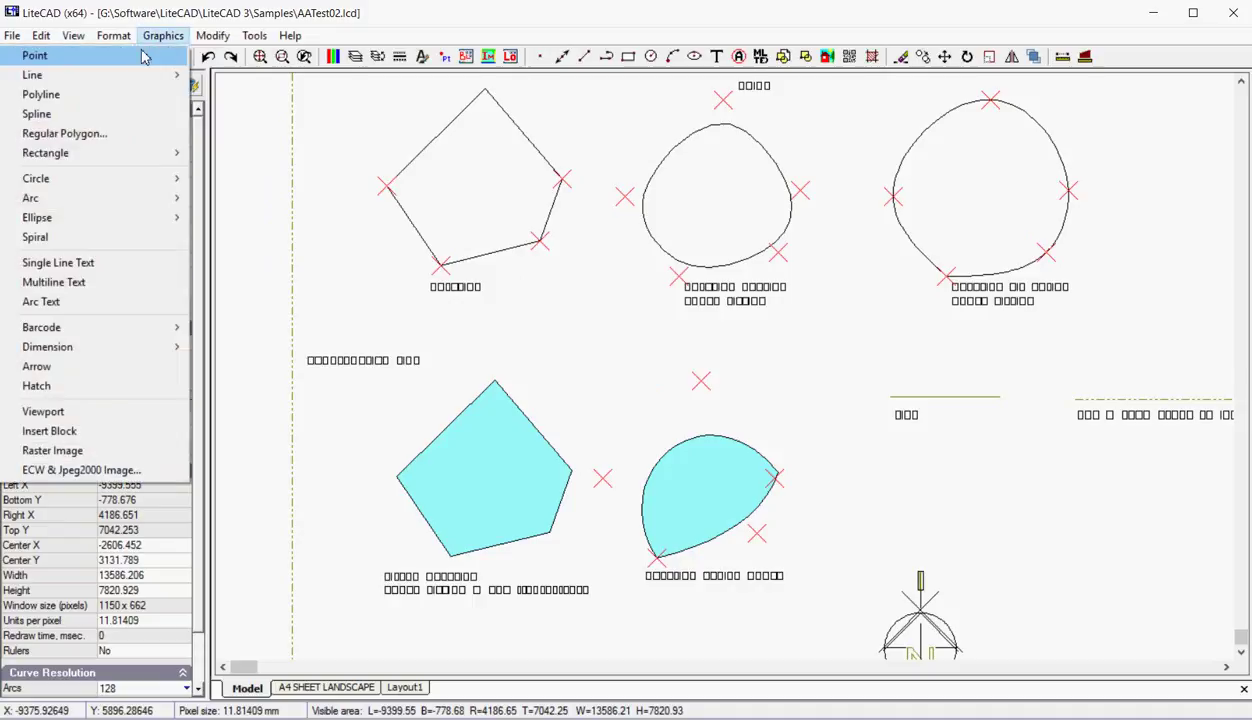
mouse_move(116, 79)
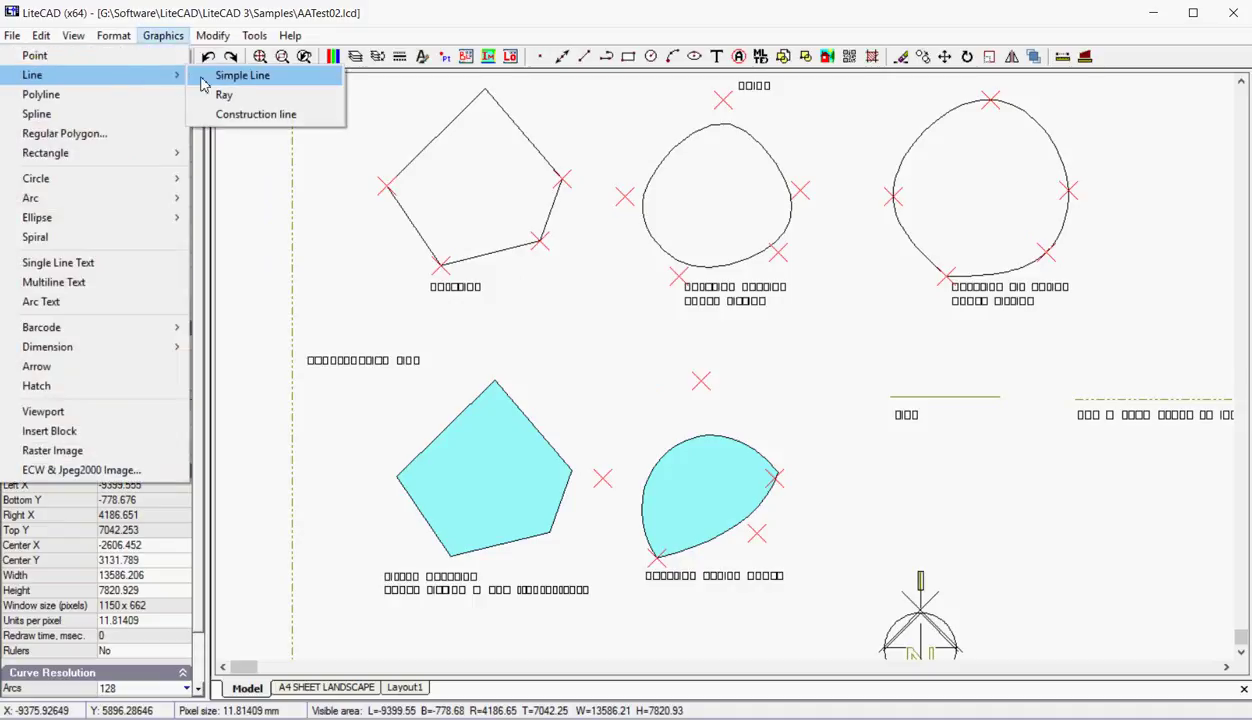
click(245, 84)
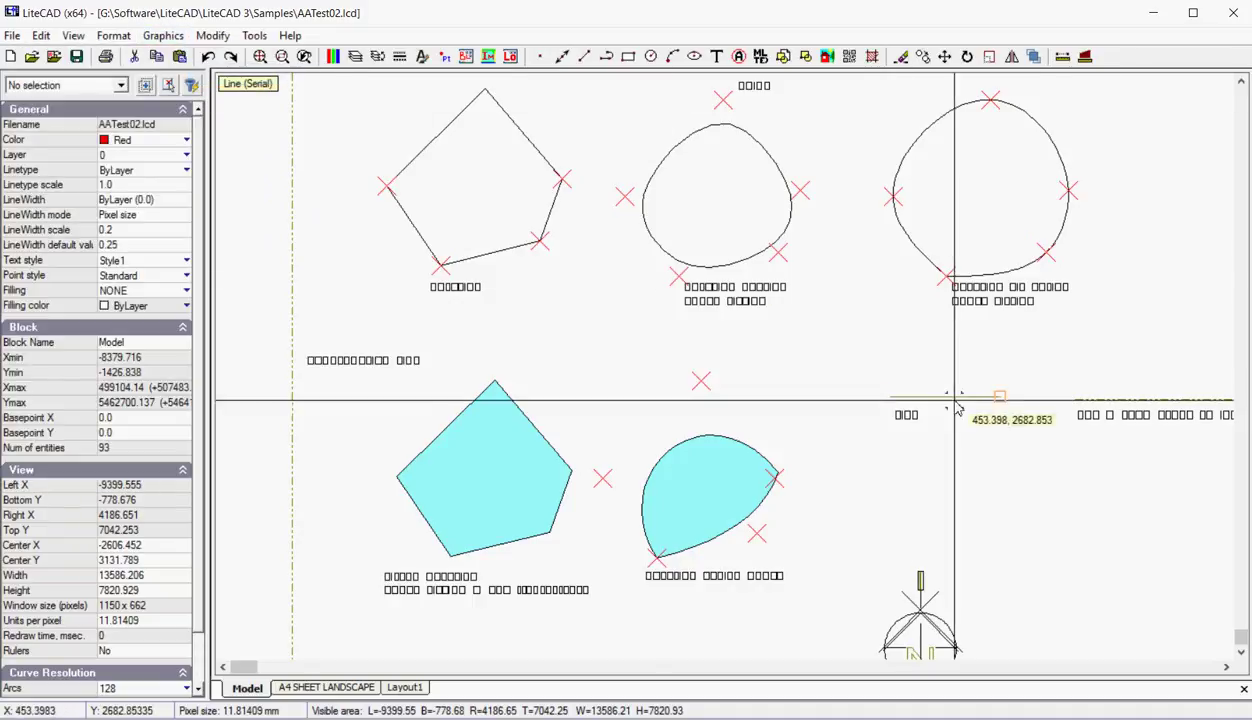
click(808, 337)
click(880, 337)
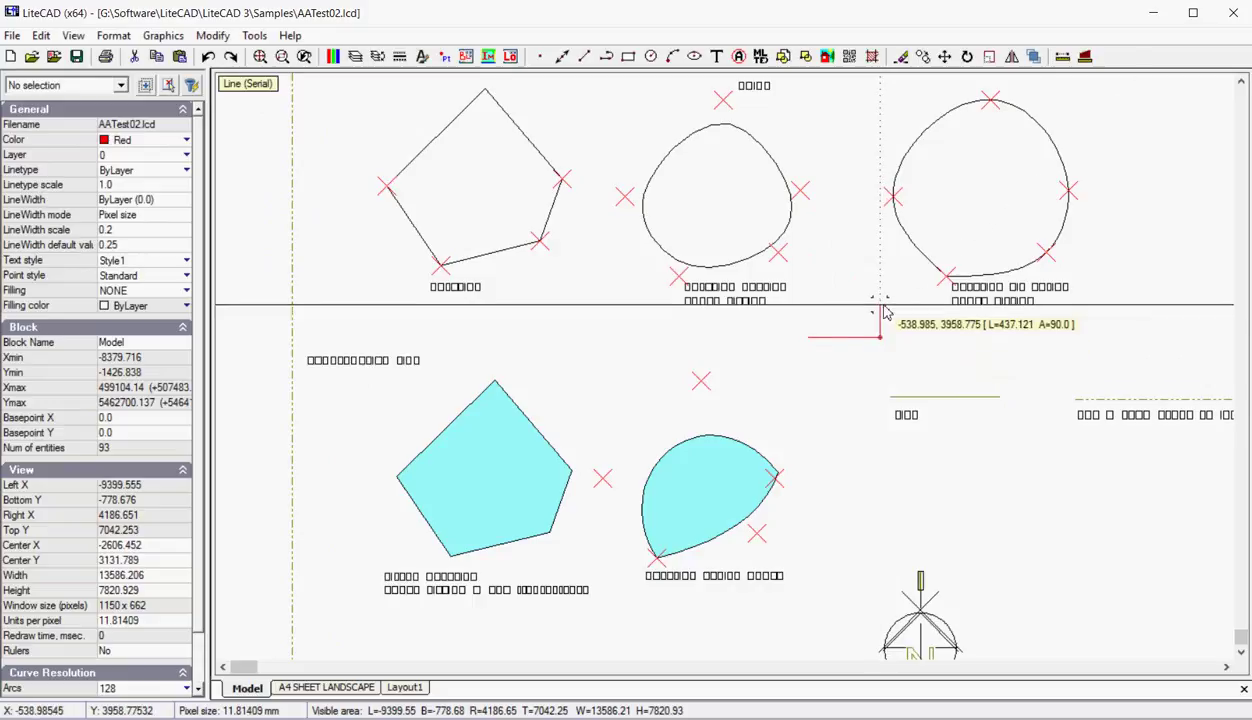
click(880, 305)
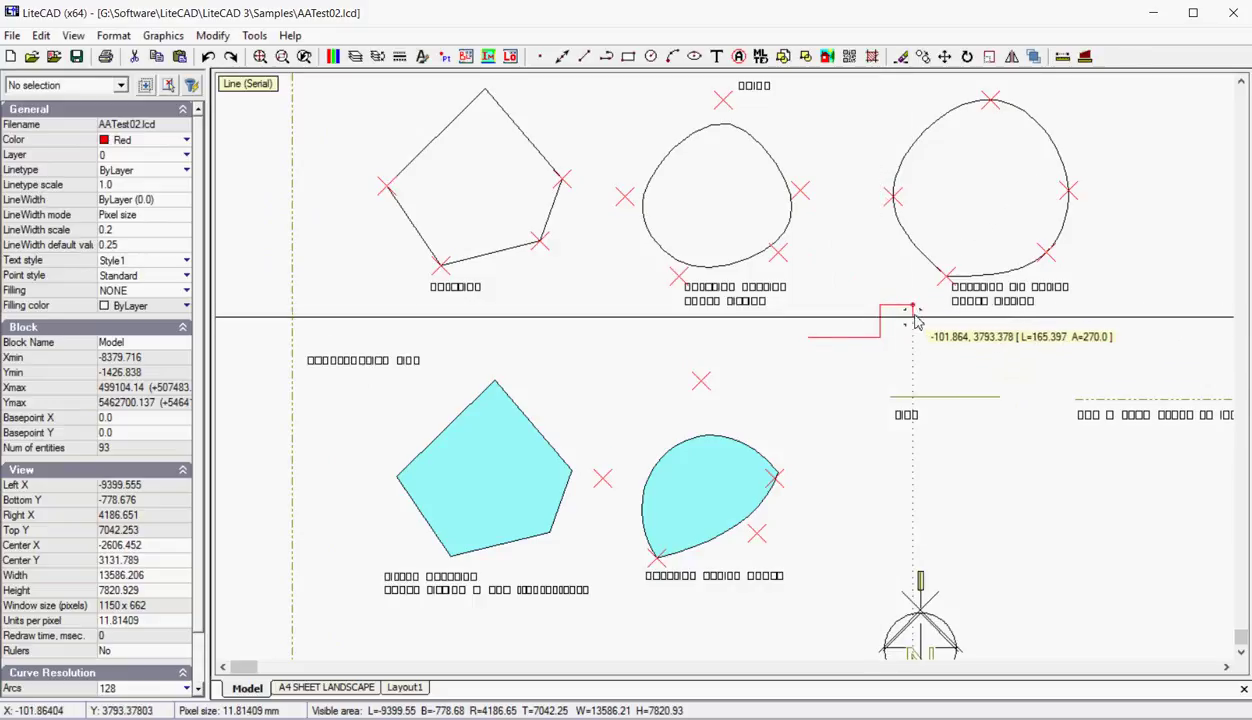
click(912, 305)
right_click(918, 360)
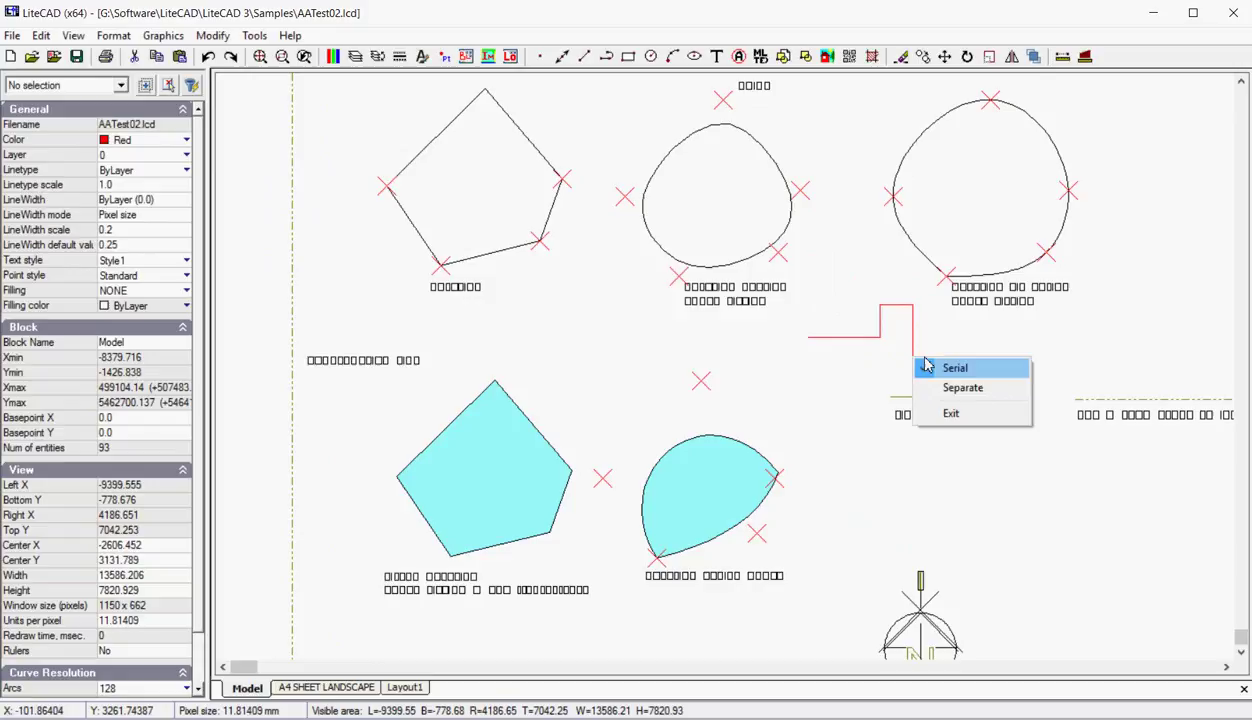
click(955, 412)
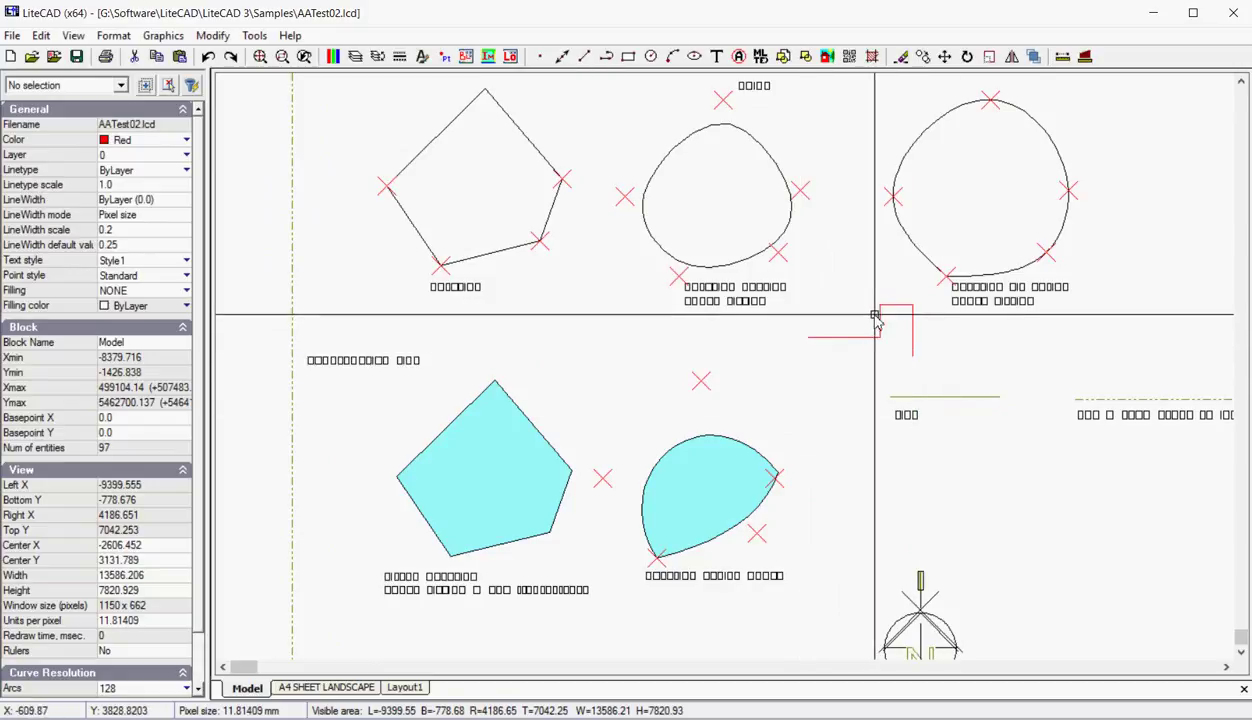
Step: Turn on polar tracking with a 45° increment
right_click(840, 379)
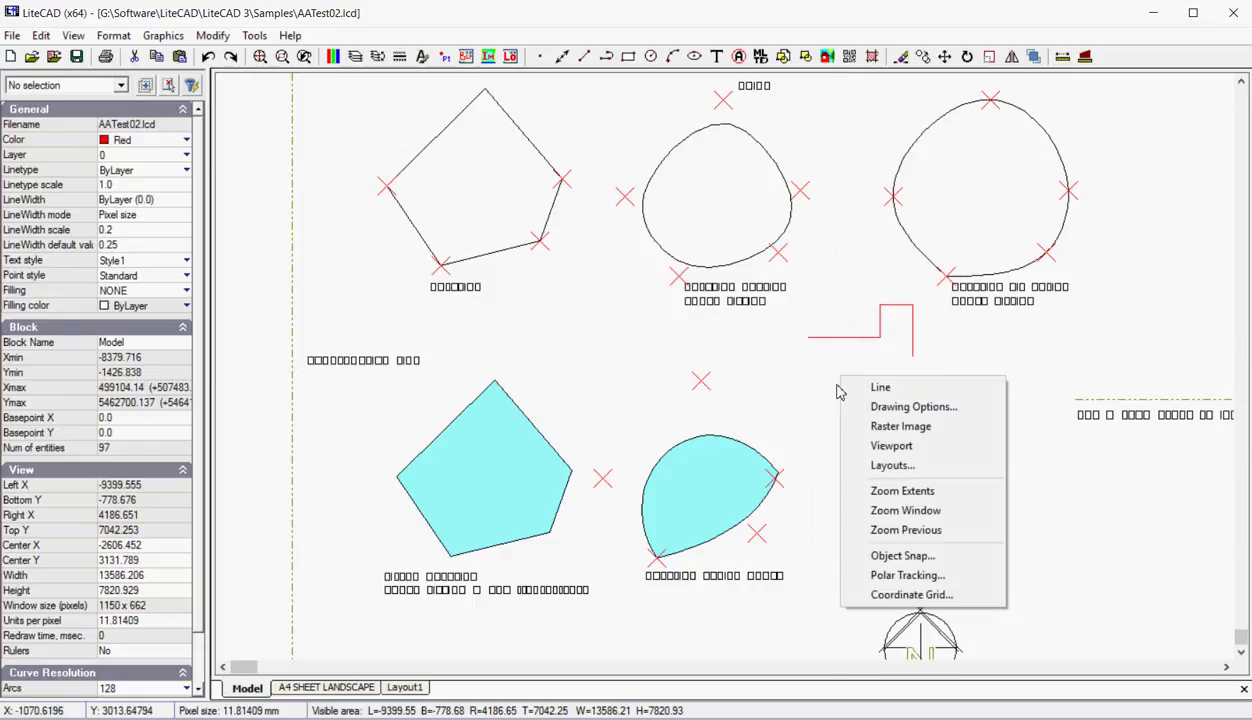
click(914, 580)
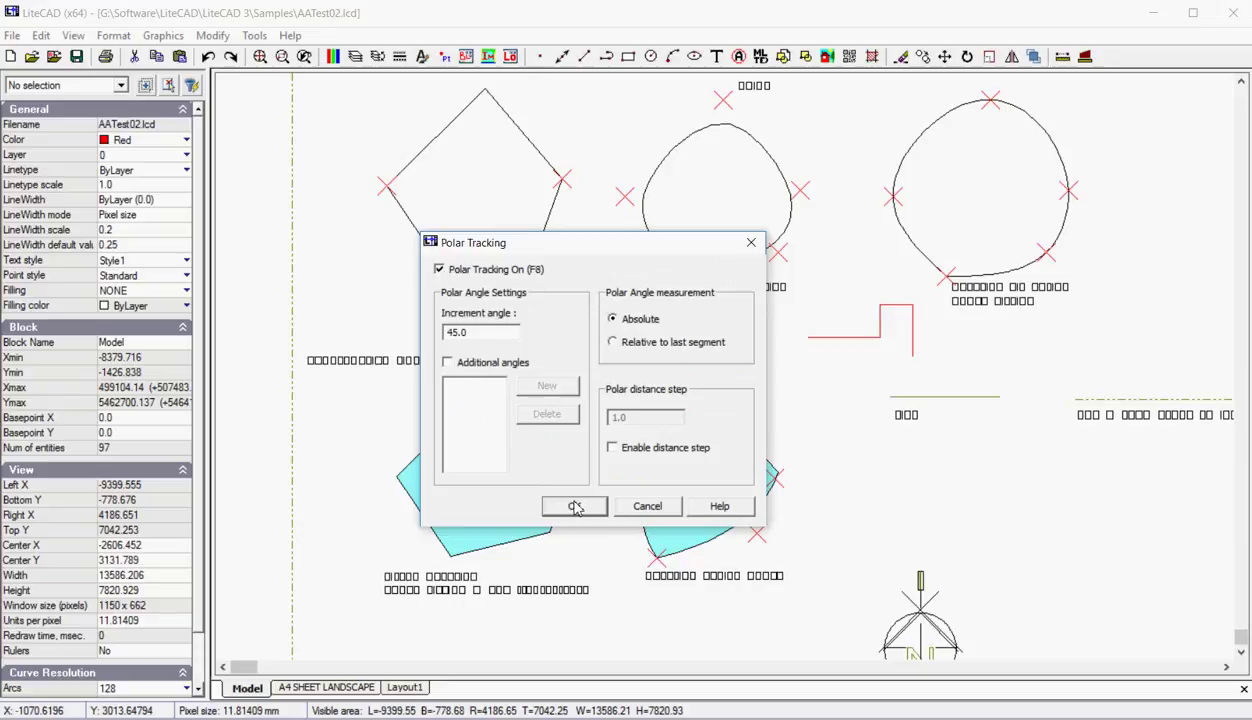
click(575, 507)
scroll(835, 381, up, 2)
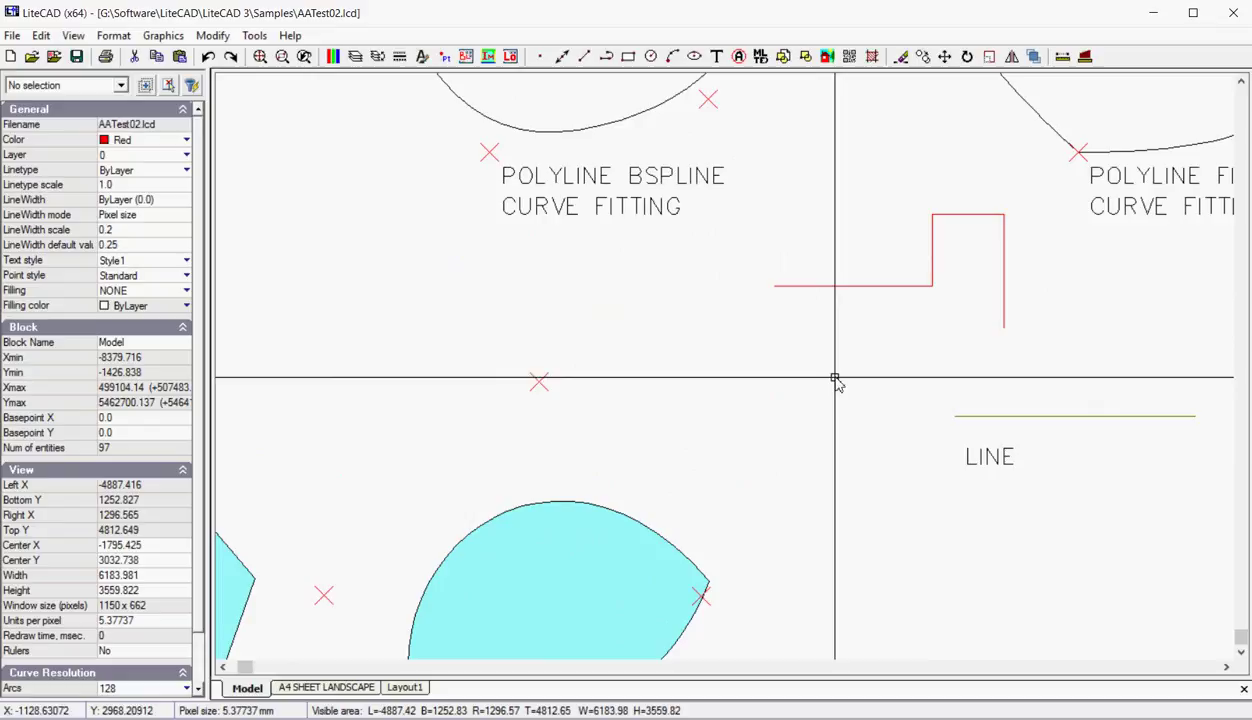
Step: Draw a red line with 45° diagonal segments below the stepped line
right_click(699, 348)
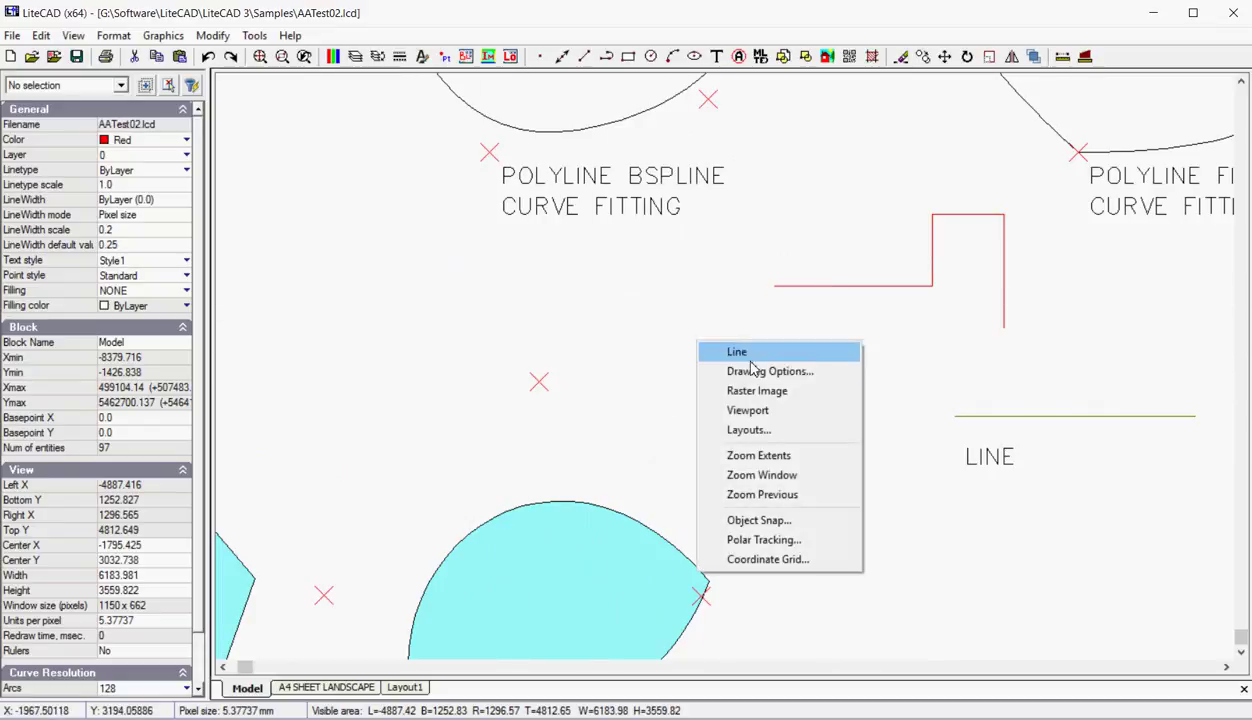
click(736, 353)
click(649, 347)
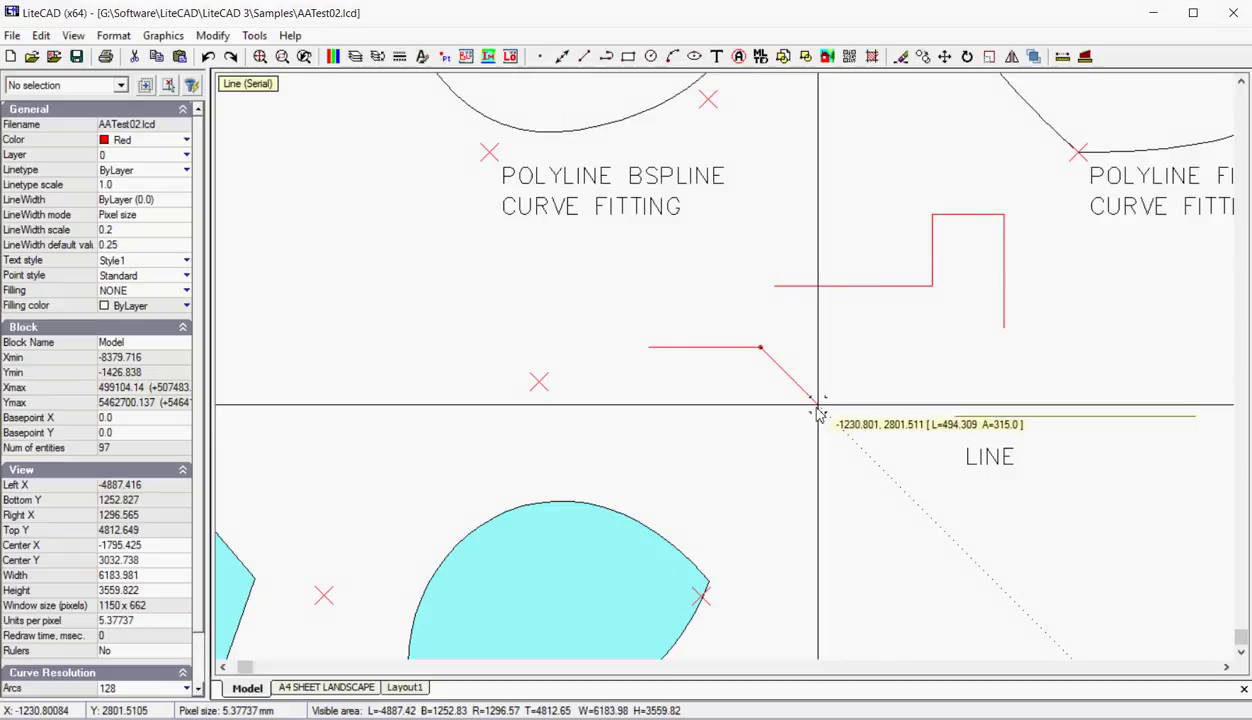
click(818, 406)
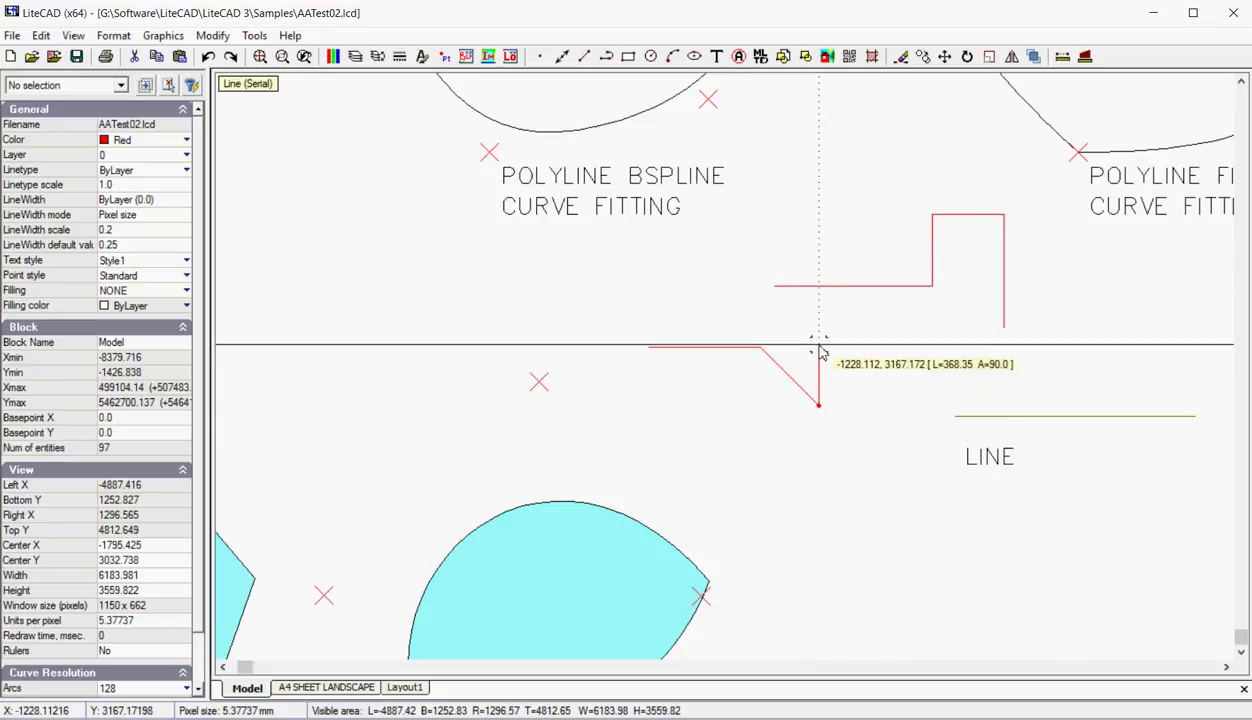
click(790, 296)
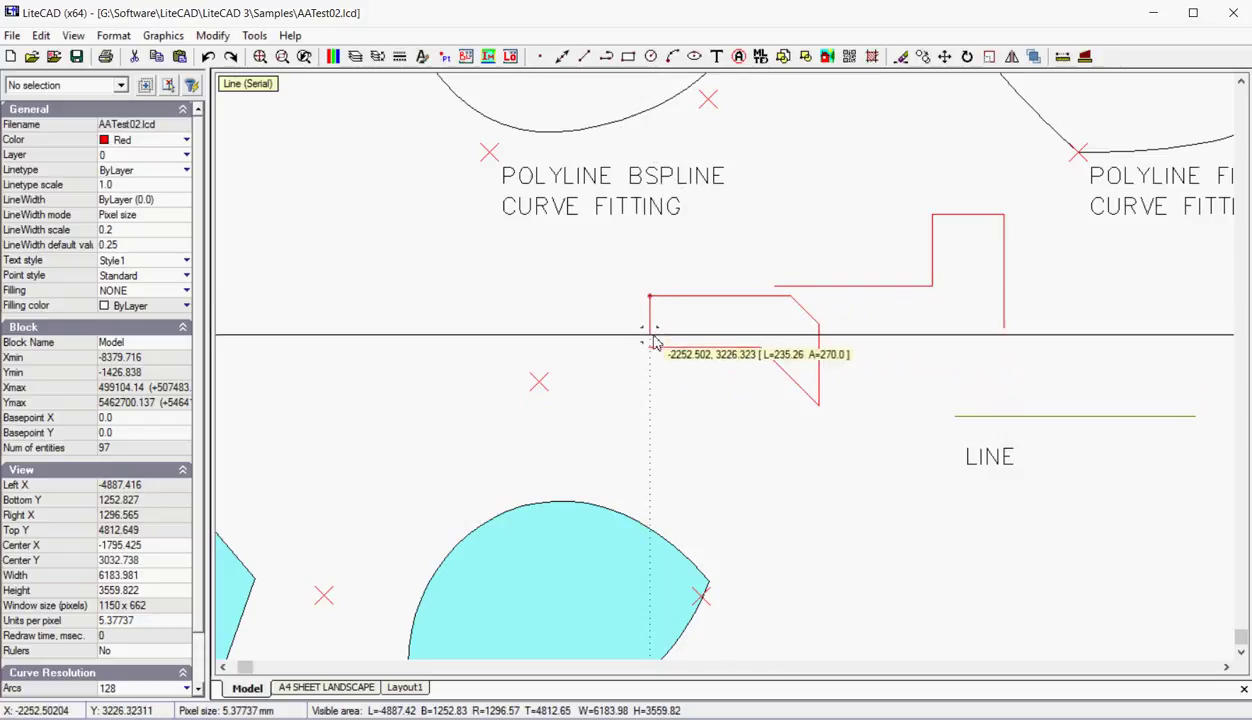
right_click(654, 328)
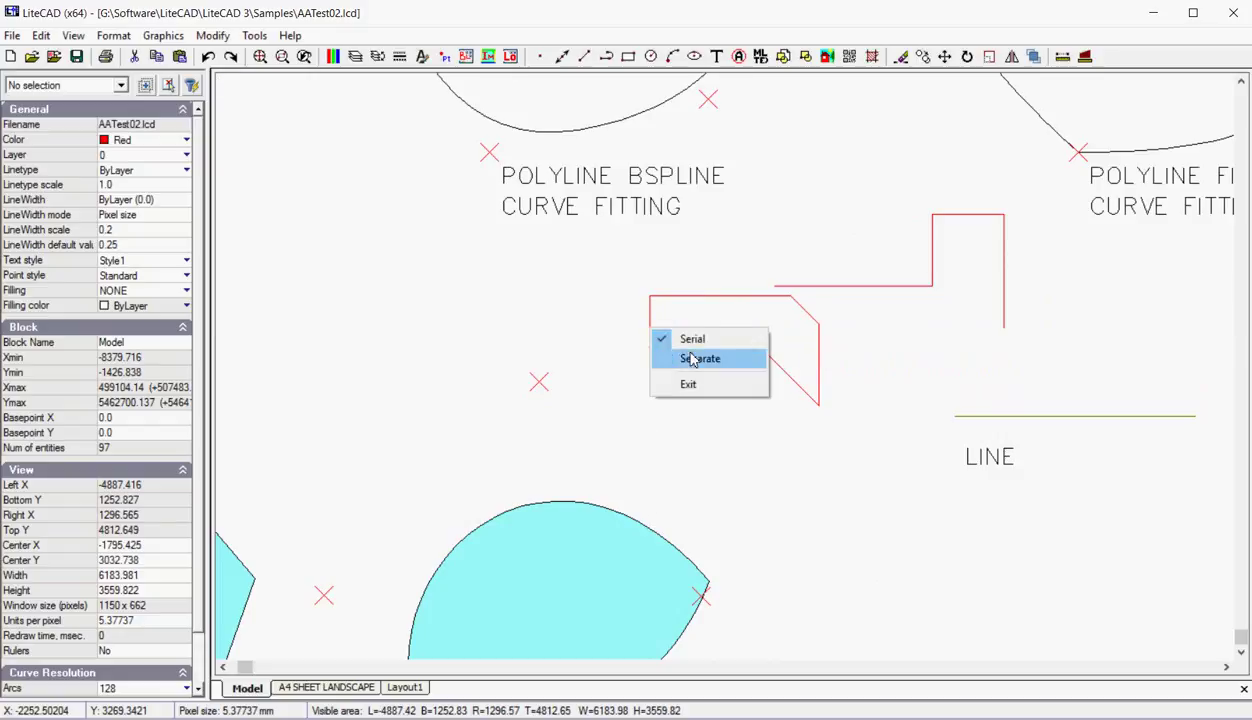
click(688, 386)
scroll(716, 395, down, 3)
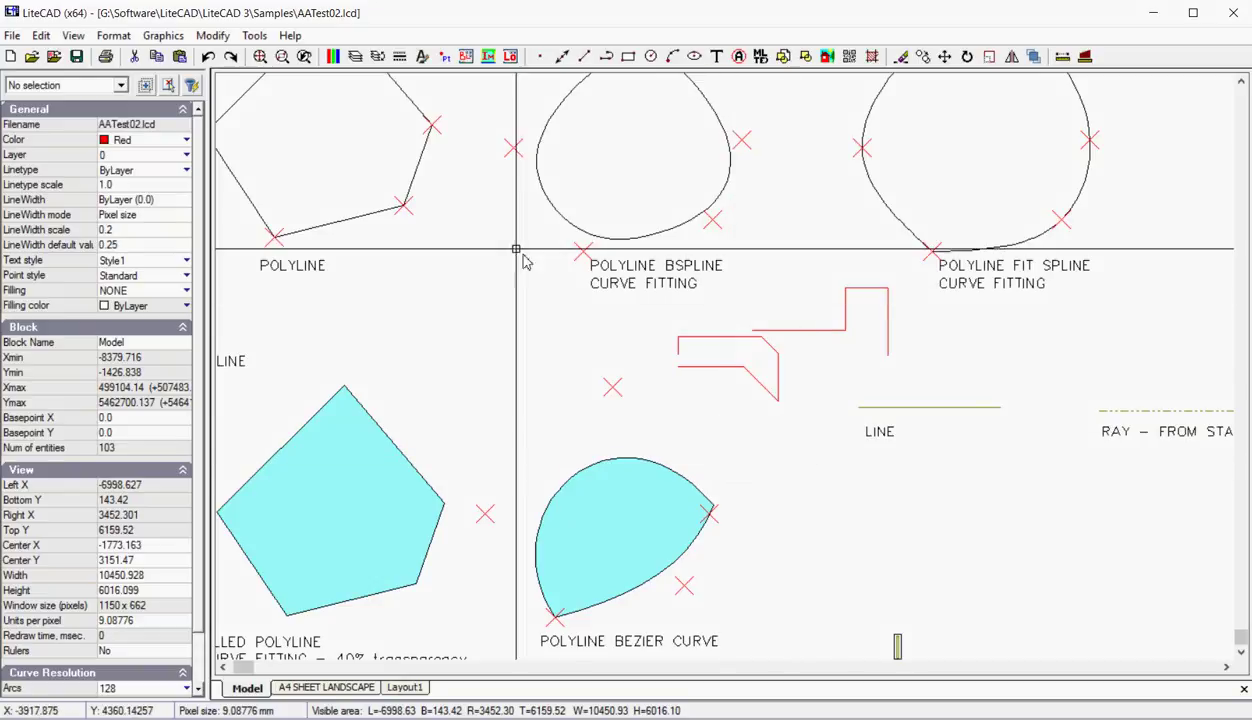
click(119, 40)
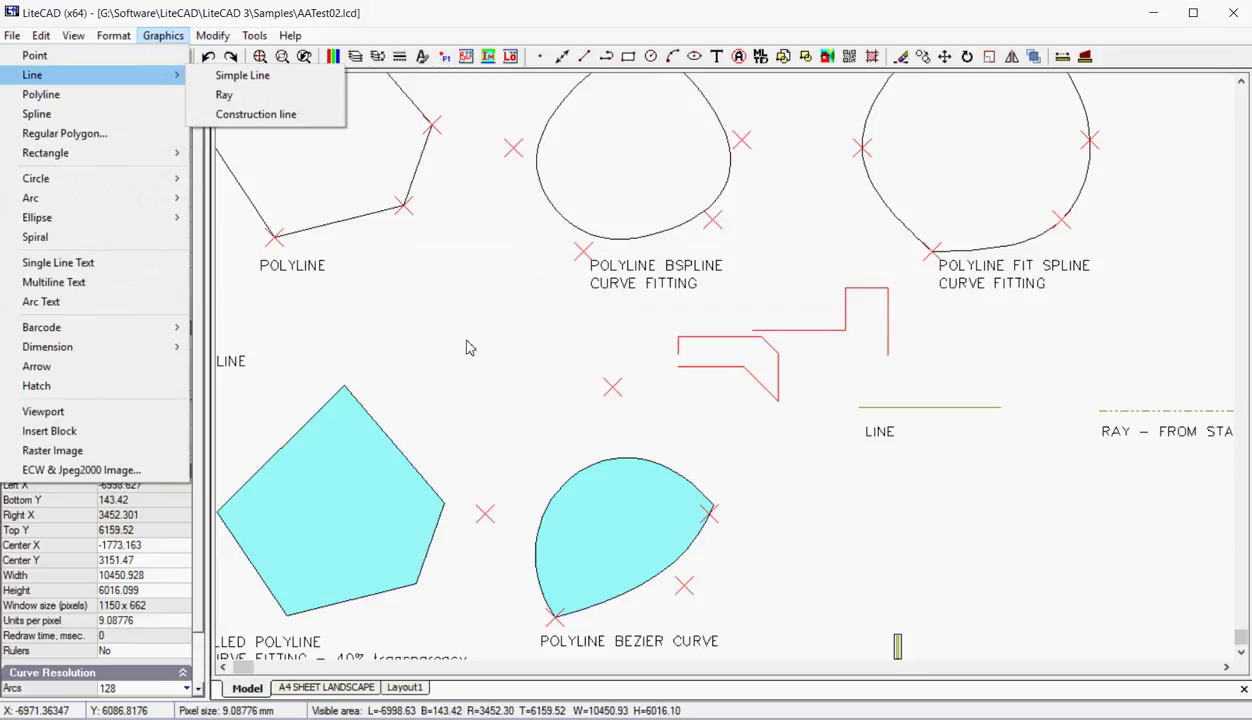
click(1128, 412)
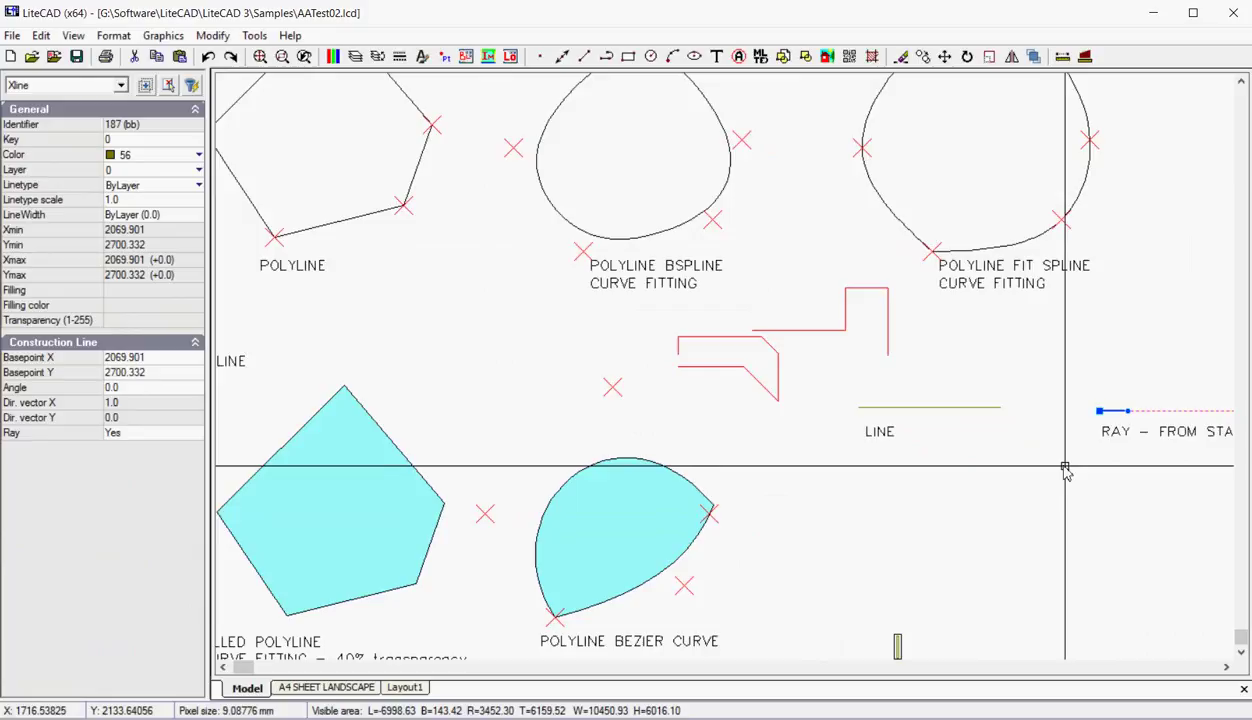
scroll(1065, 467, down, 2)
middle_drag(995, 490, 755, 489)
scroll(827, 489, up, 3)
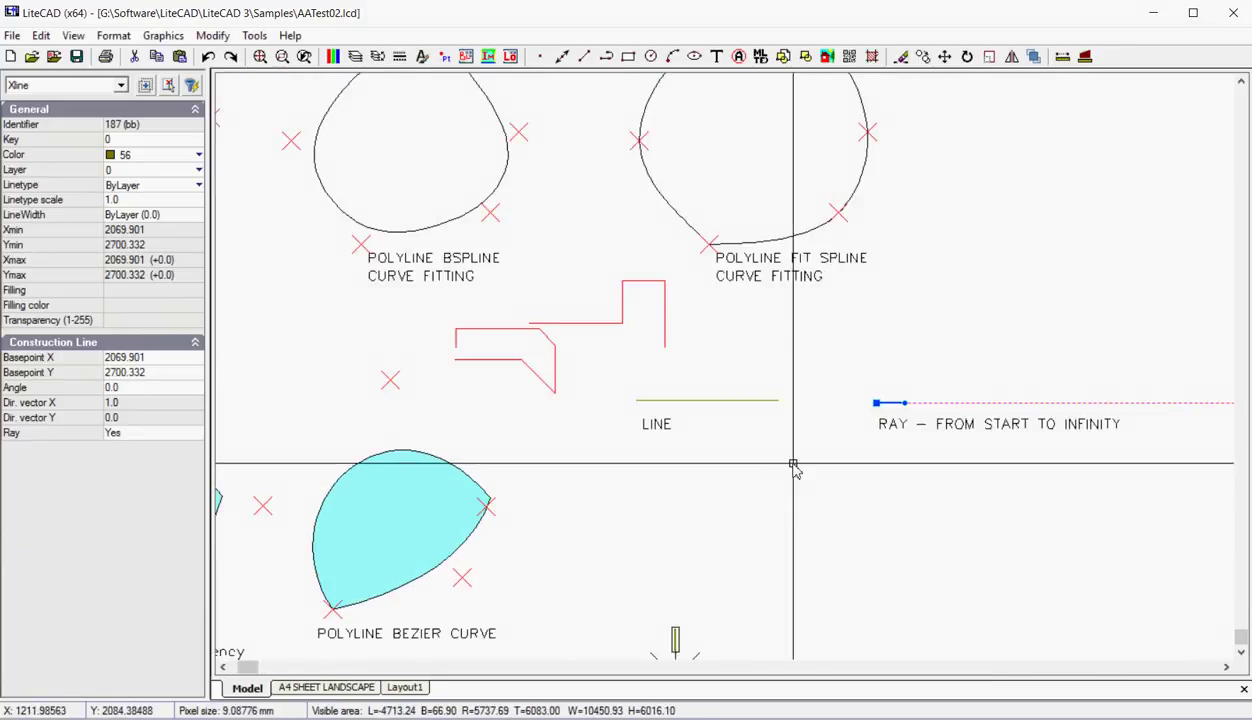
scroll(798, 475, down, 2)
scroll(397, 430, up, 3)
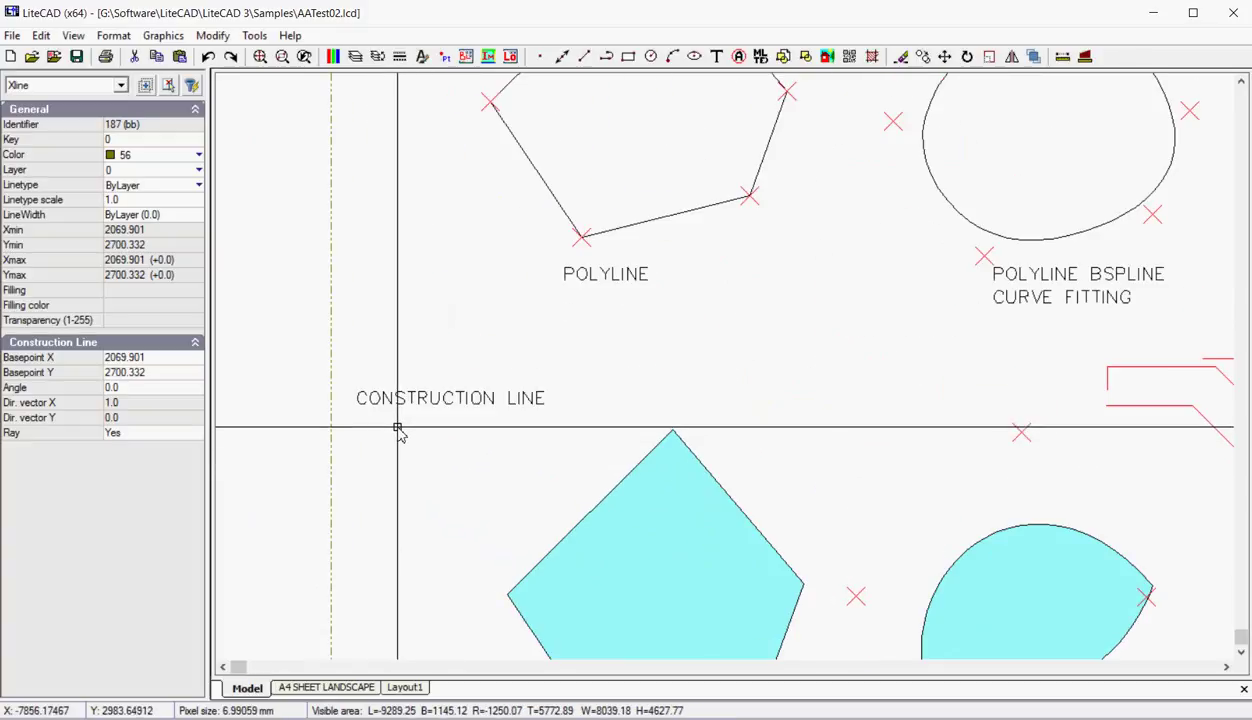
click(334, 490)
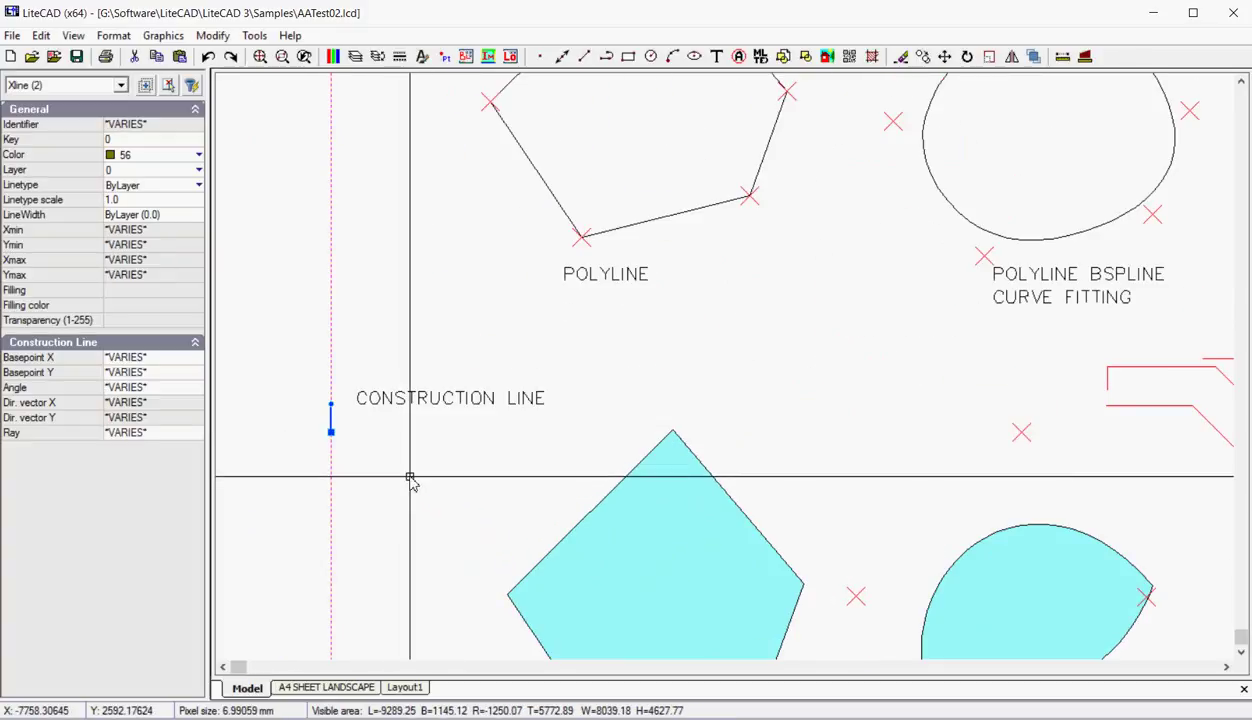
key(Escape)
scroll(478, 442, down, 4)
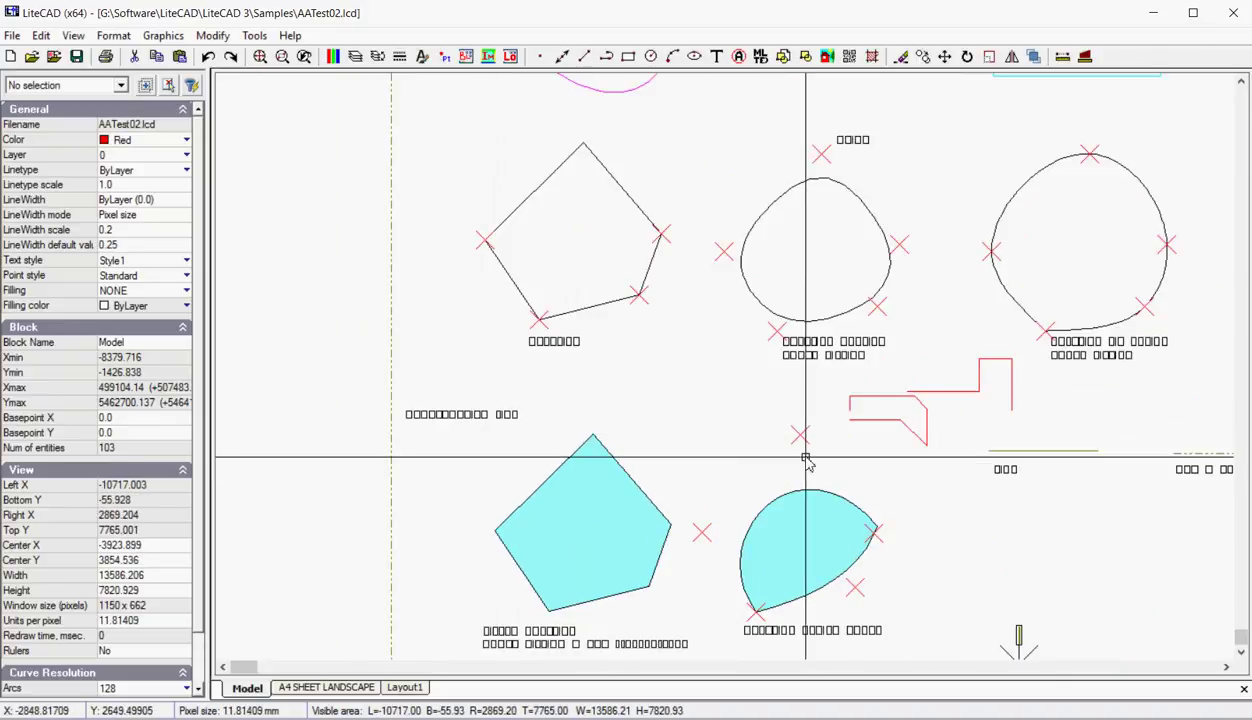
Step: Pull one vertex of the magenta fit-spline polyline outward, enlarging its area to about 4801793
click(170, 36)
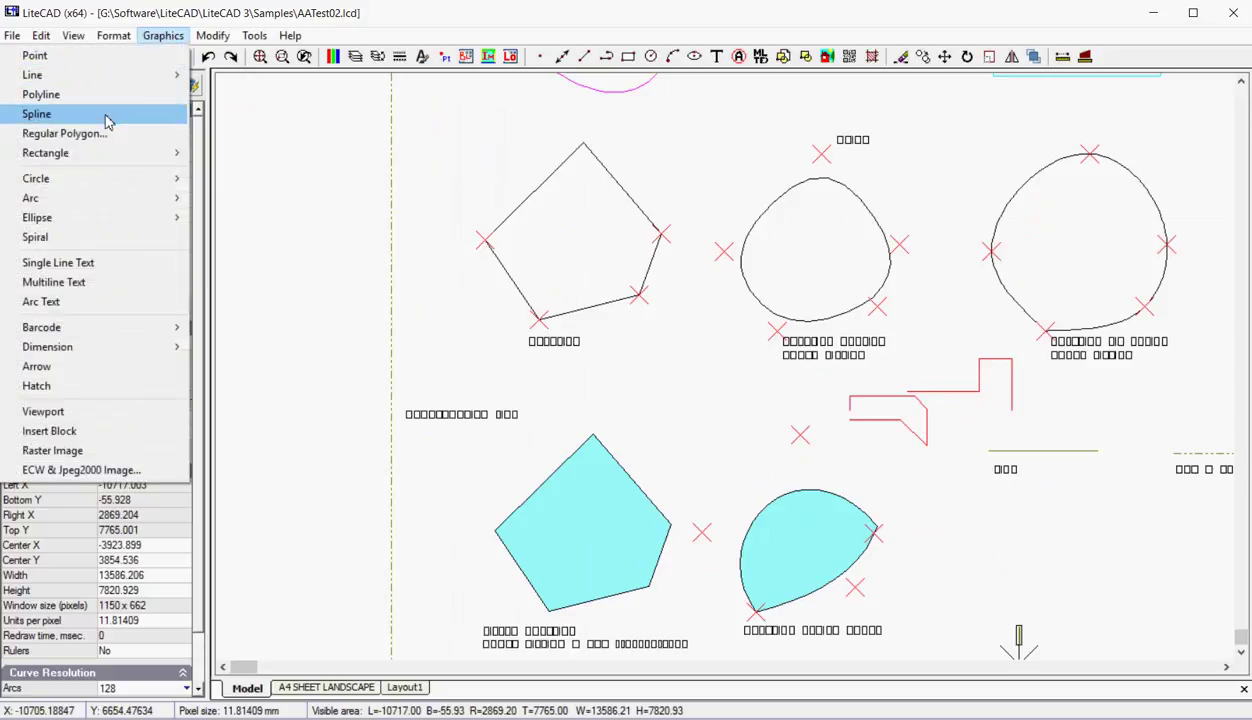
click(665, 279)
scroll(662, 413, up, 5)
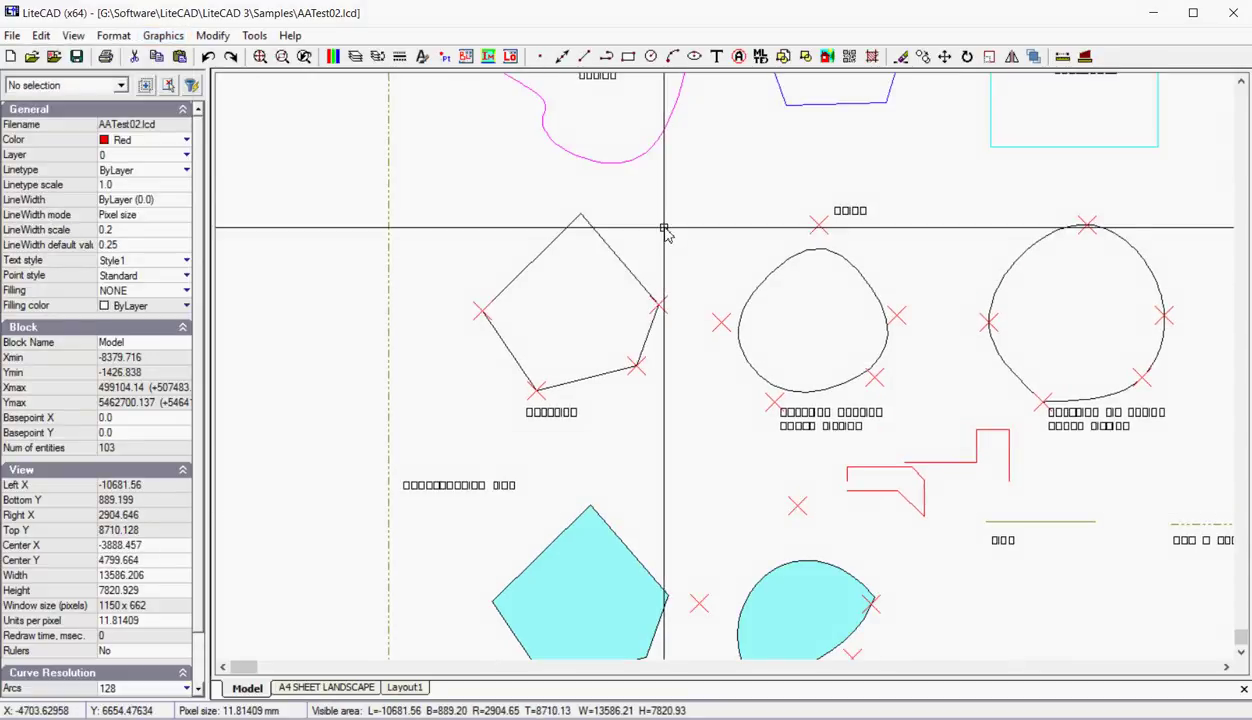
middle_drag(665, 232, 590, 609)
click(608, 432)
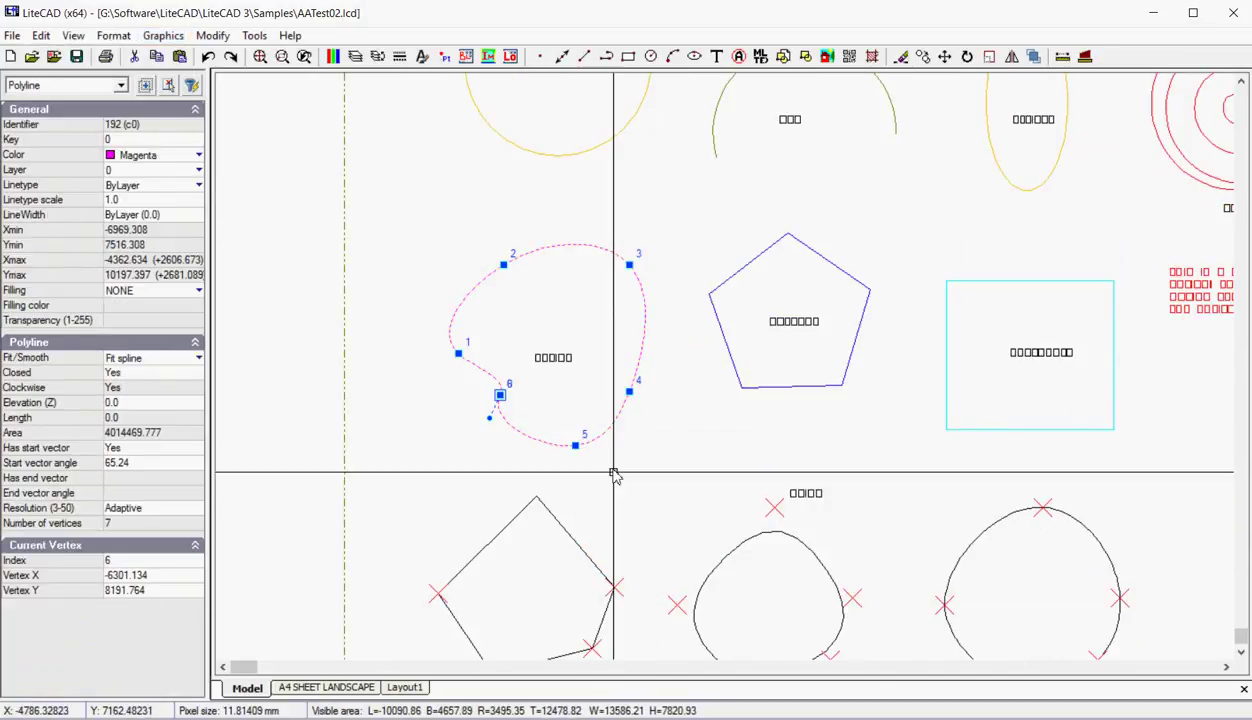
drag(489, 418, 684, 375)
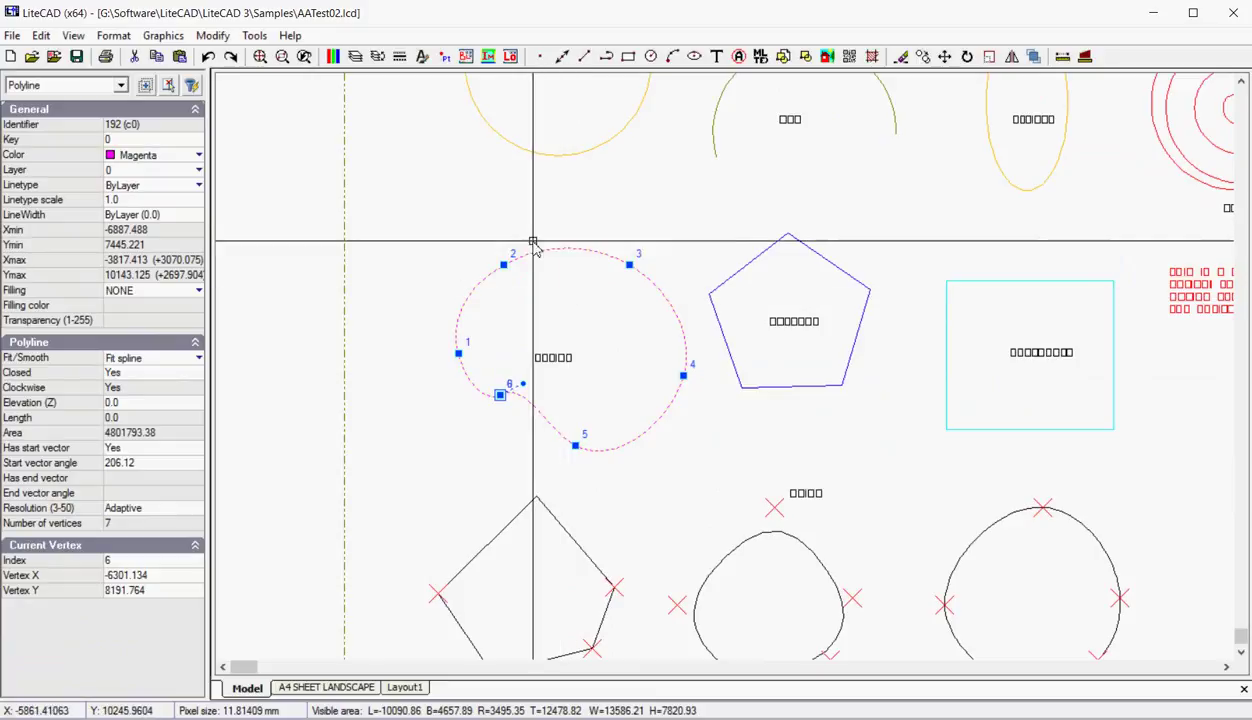
click(531, 229)
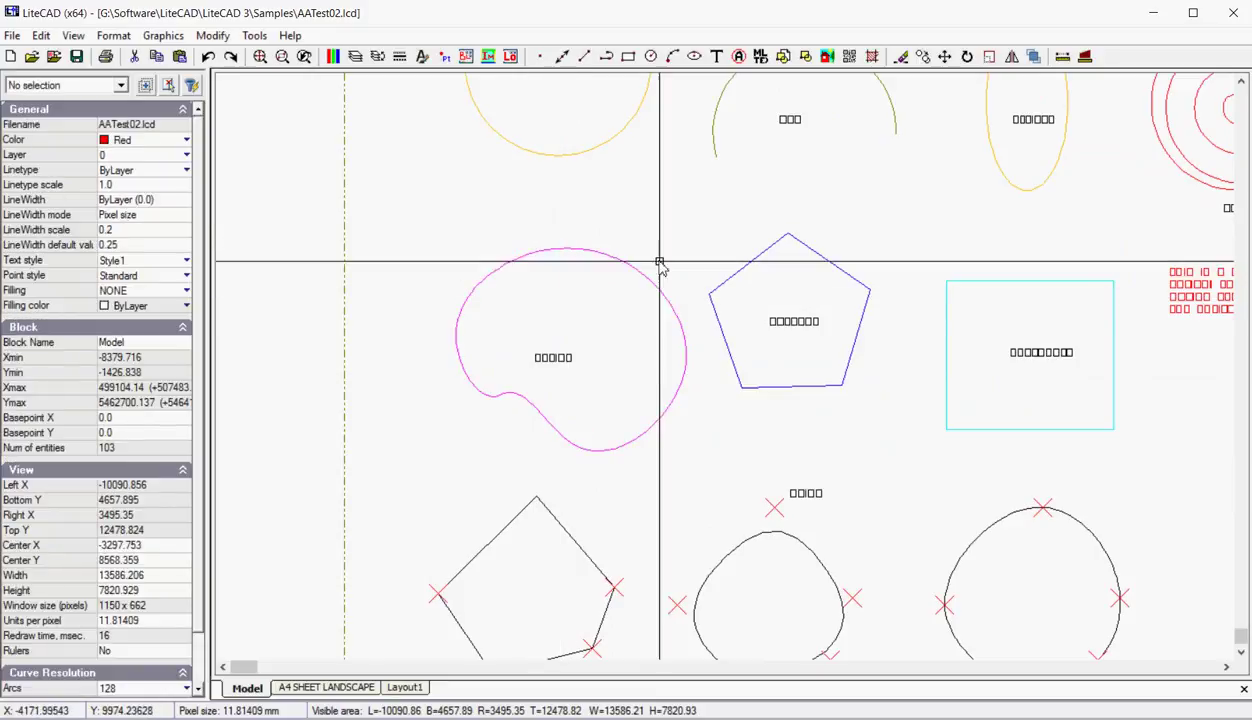
Step: Select the blue pentagon and then the cyan rectangle to check their properties
click(800, 388)
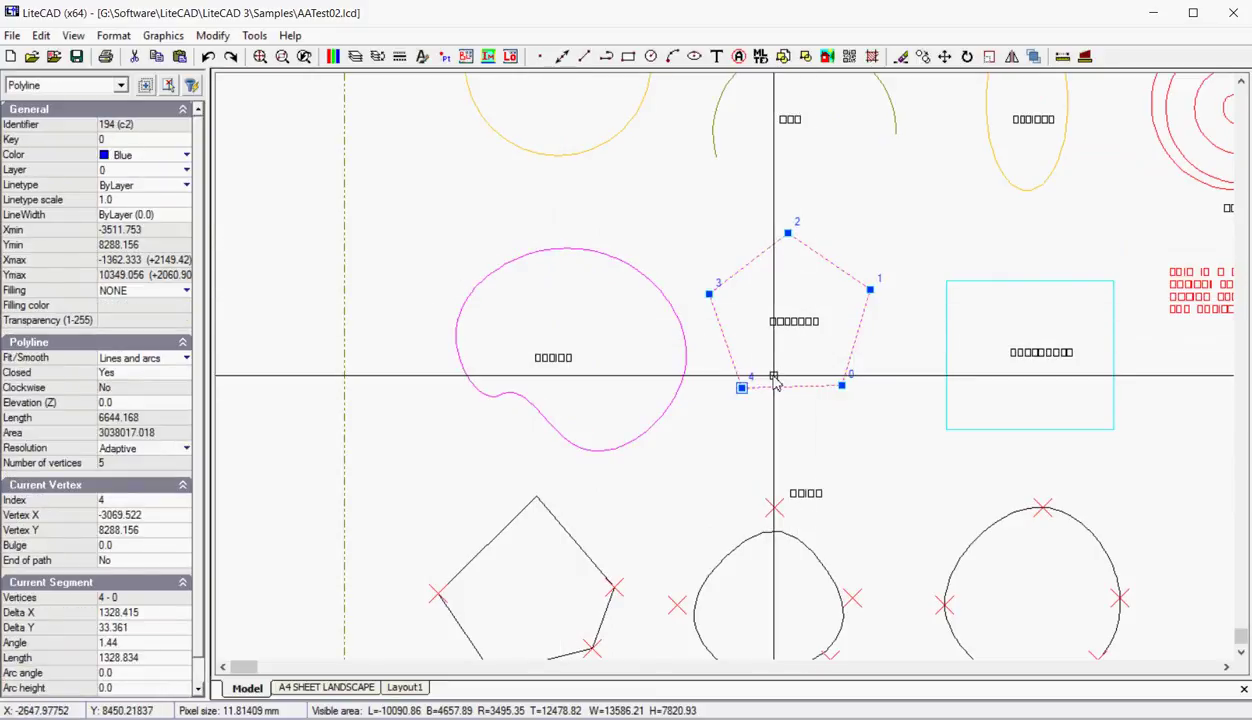
click(777, 406)
click(987, 430)
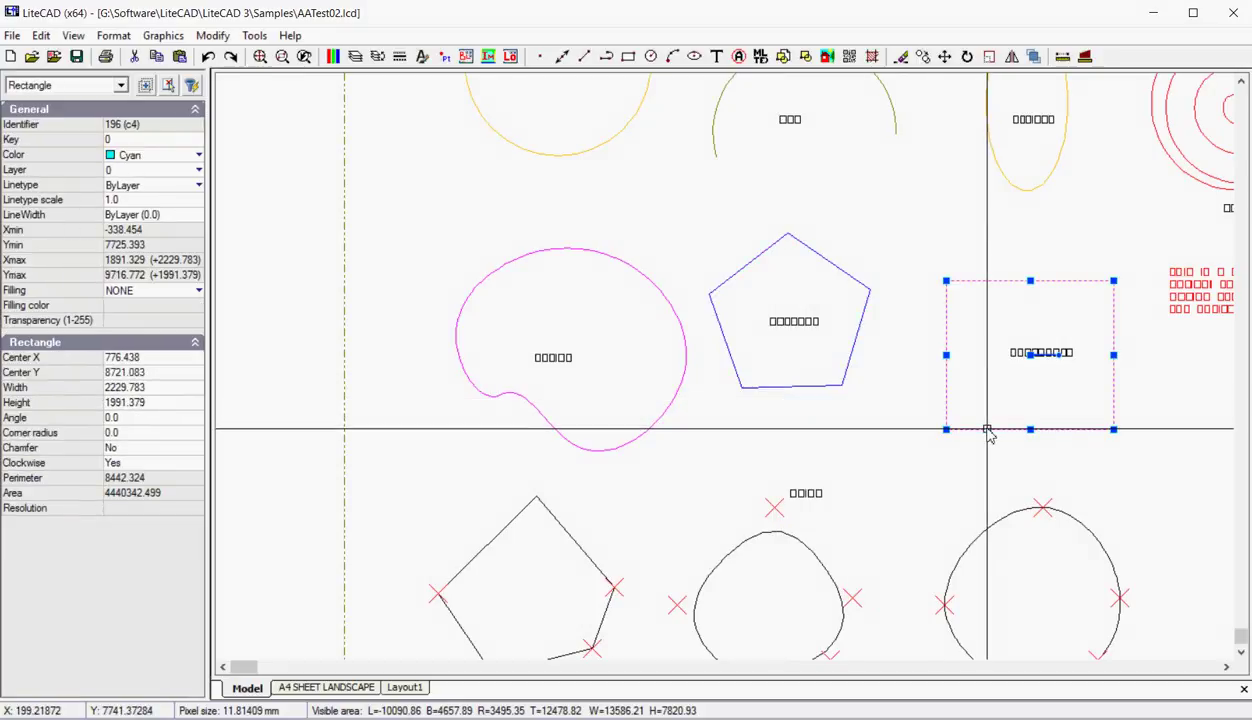
click(942, 414)
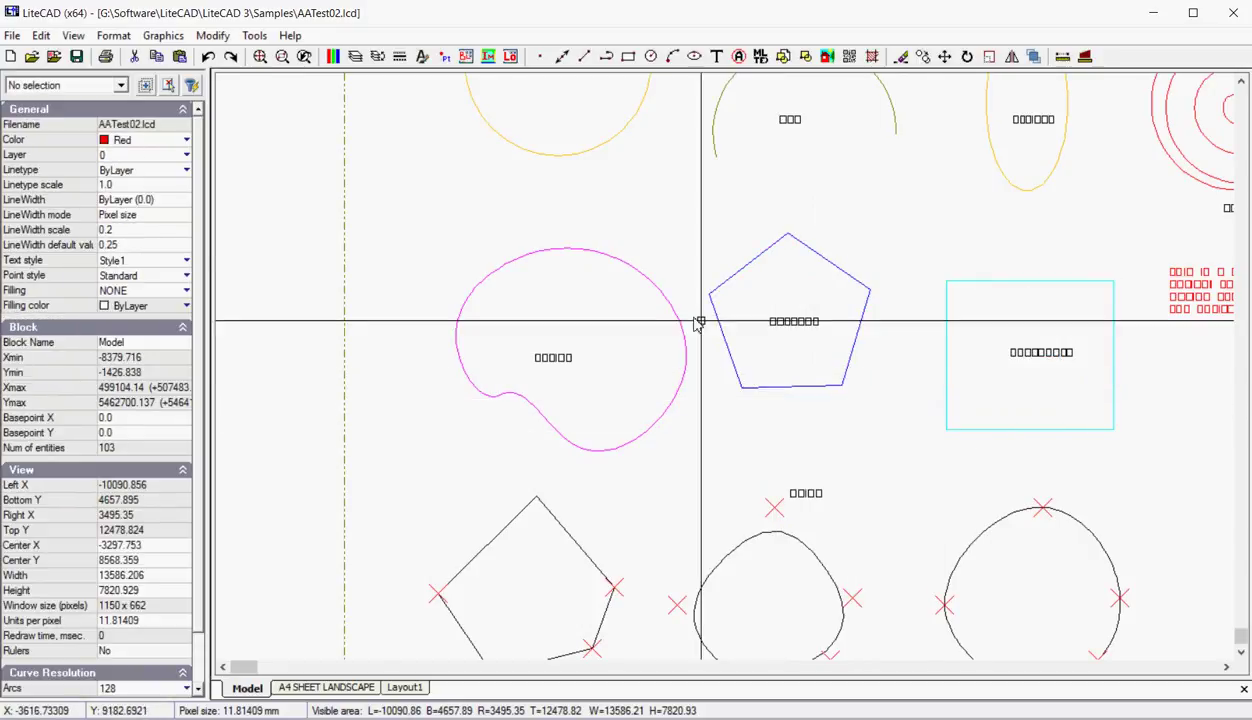
click(163, 36)
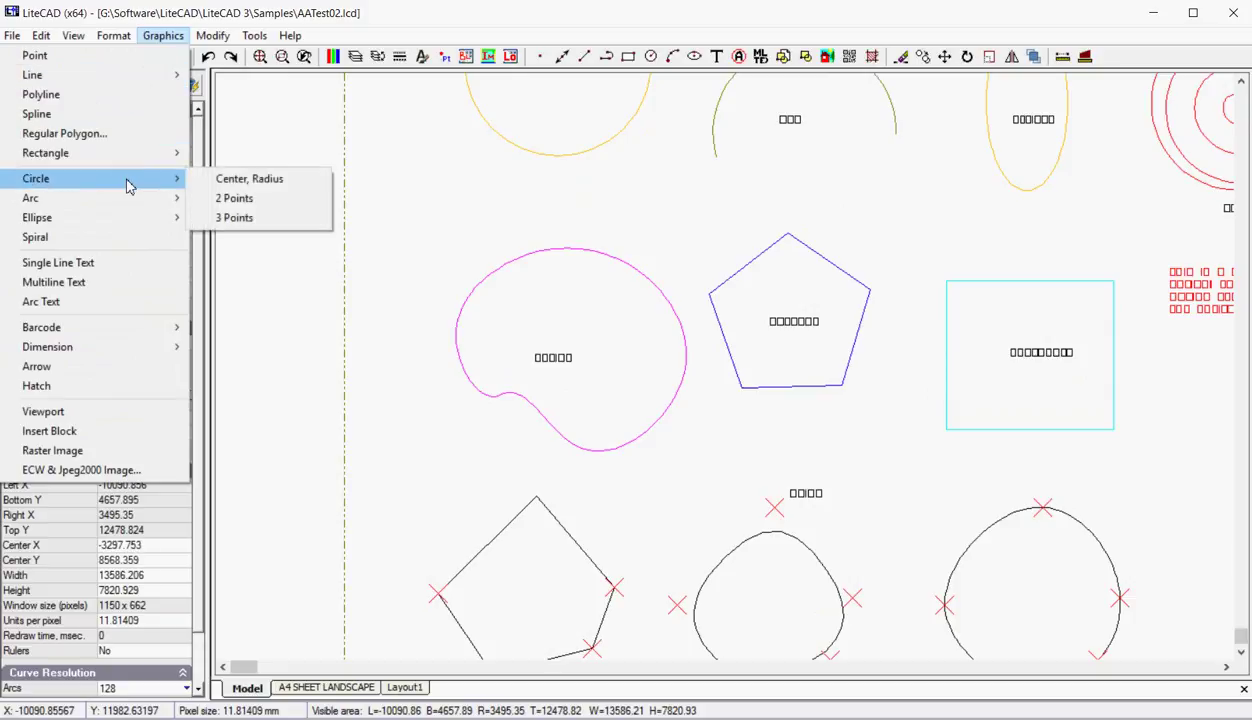
Step: Pan to the top row of shapes and select the yellow circle to inspect it
click(270, 179)
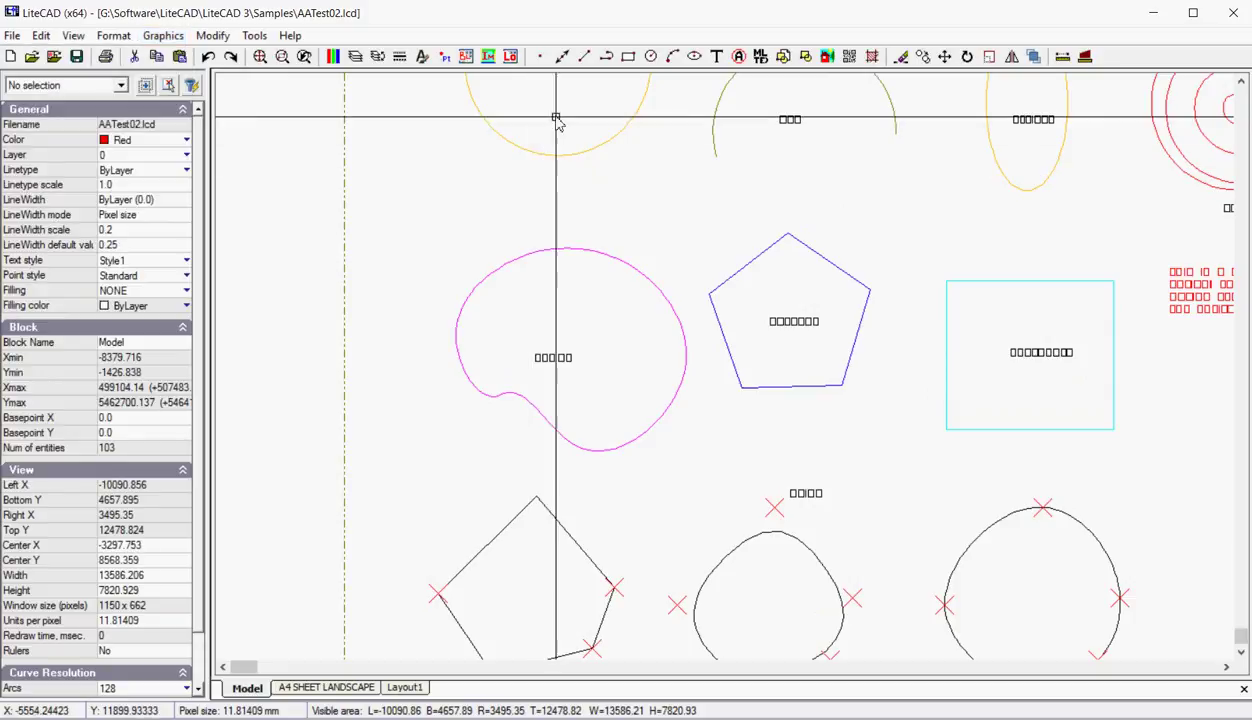
click(561, 154)
middle_drag(562, 150, 486, 322)
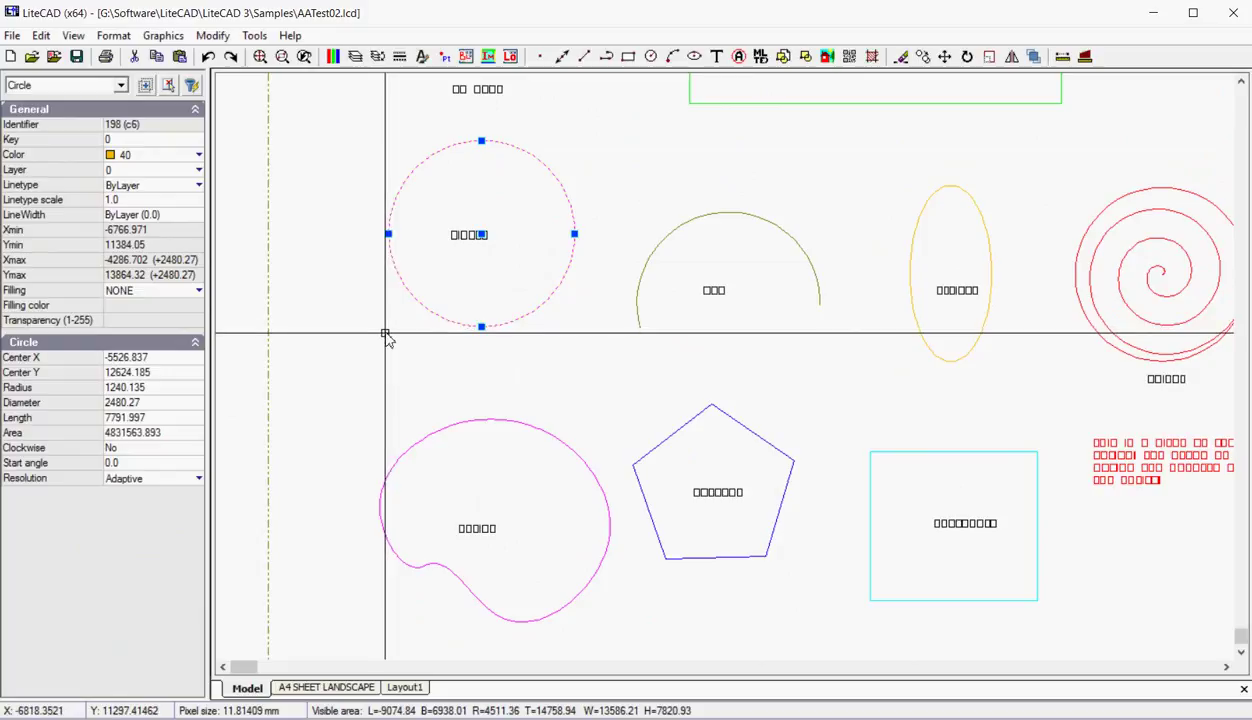
key(Escape)
click(555, 298)
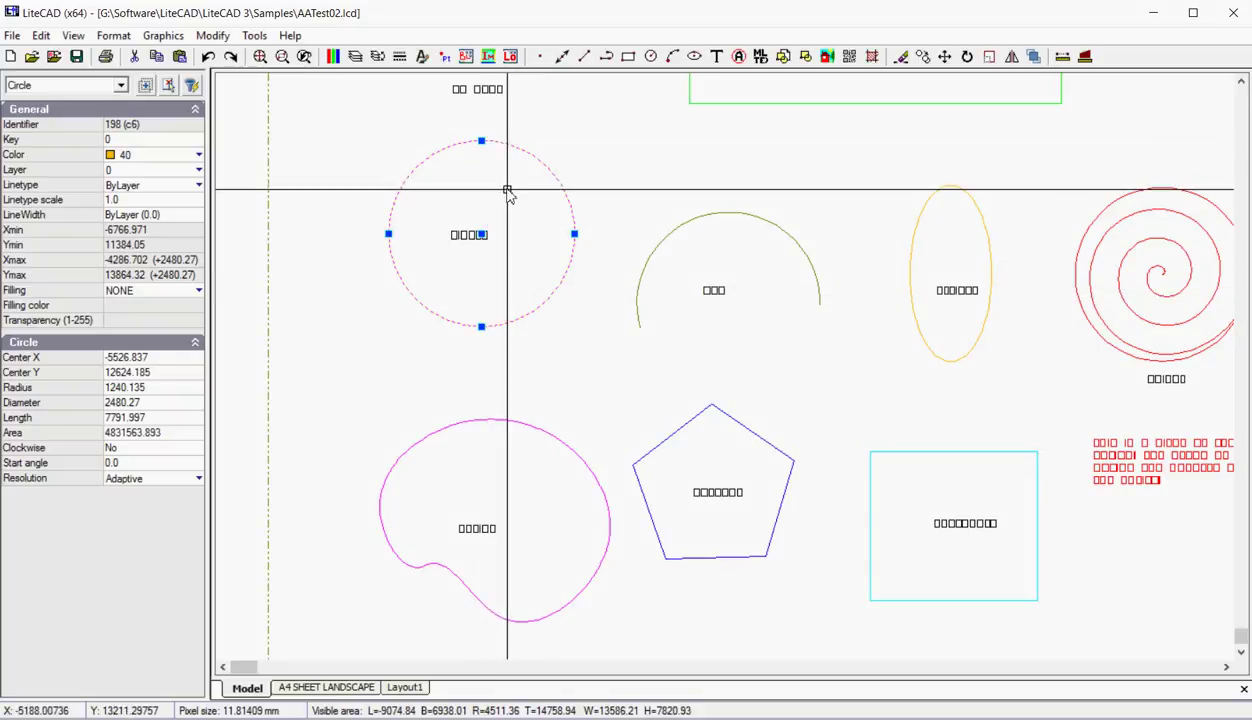
key(Escape)
click(178, 38)
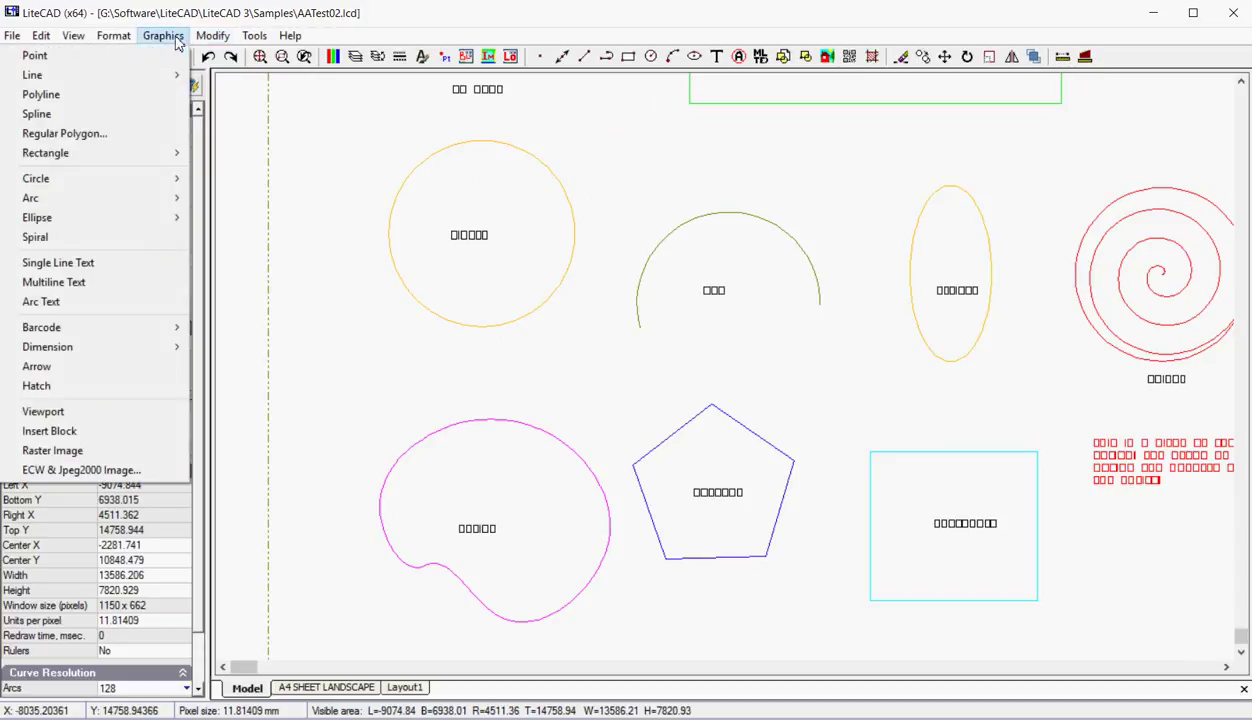
mouse_move(135, 218)
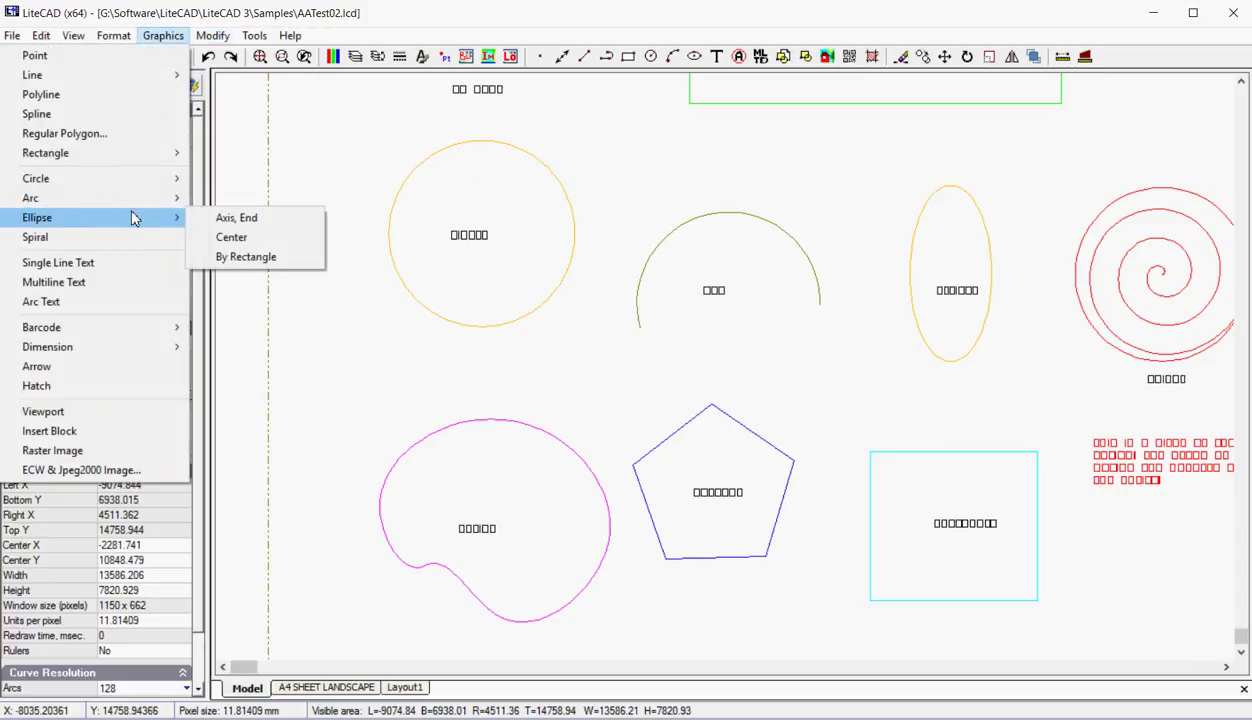
click(943, 253)
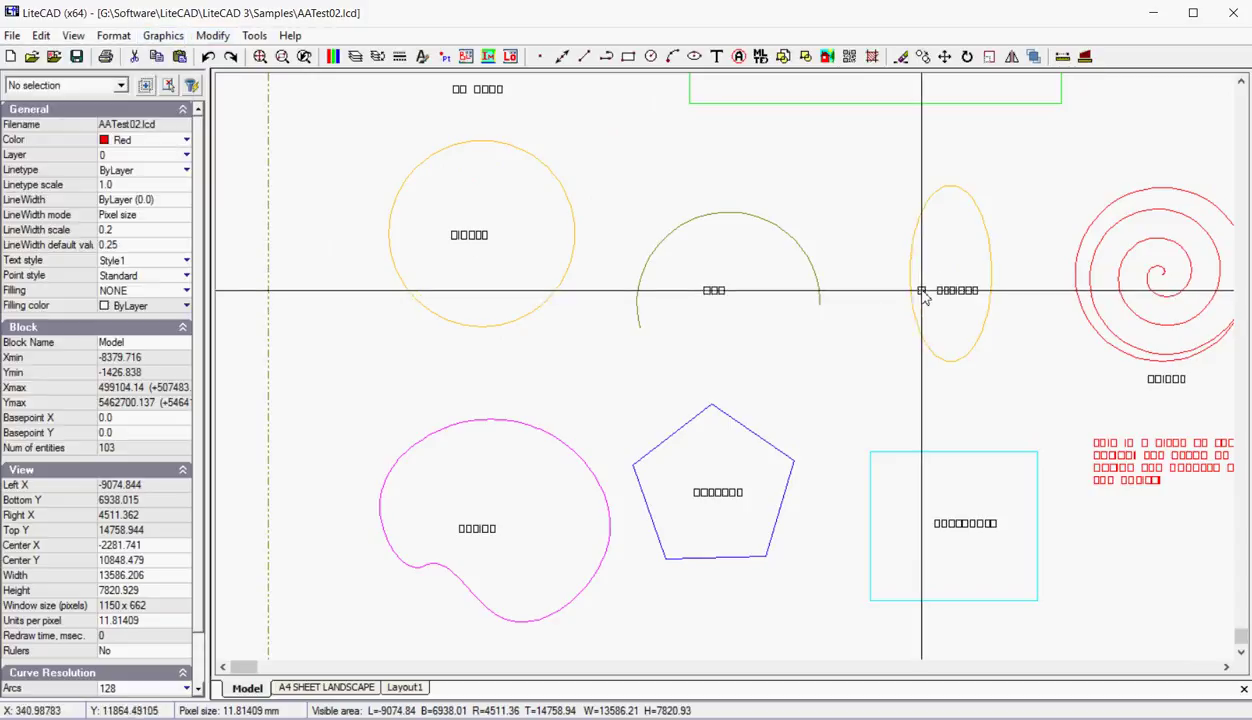
Step: Drag the yellow ellipse's left grip further left to widen it
click(915, 301)
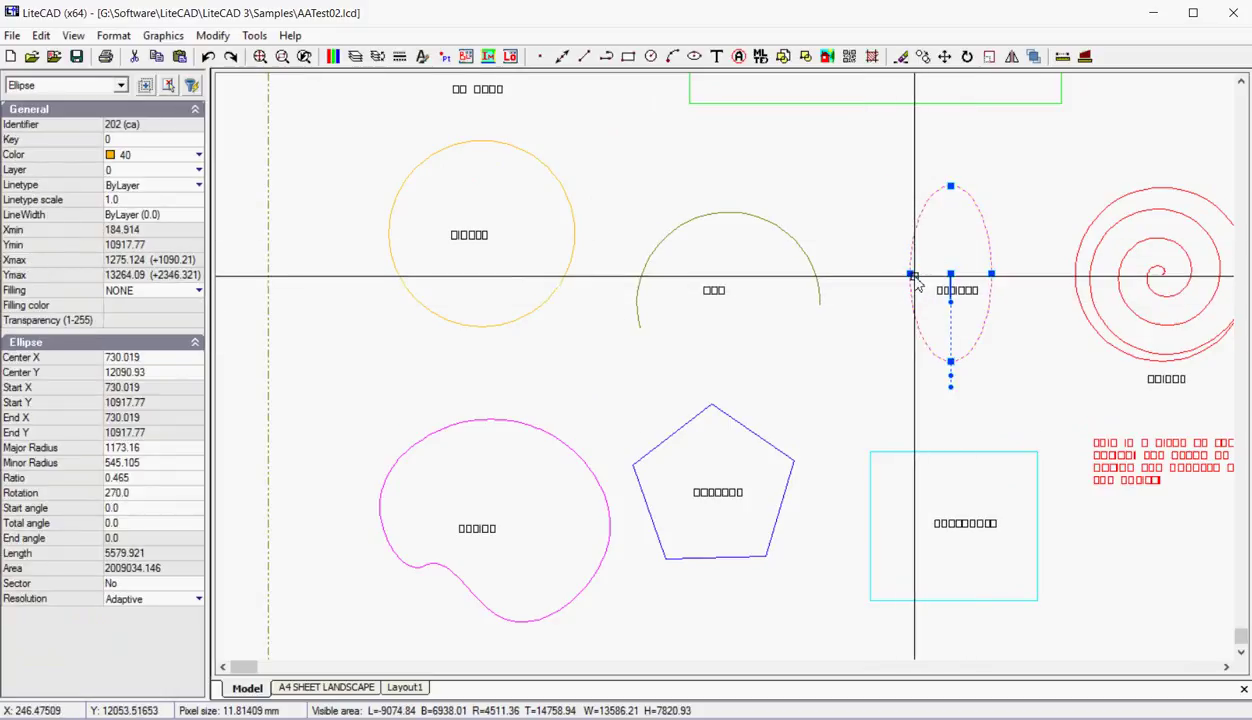
click(910, 273)
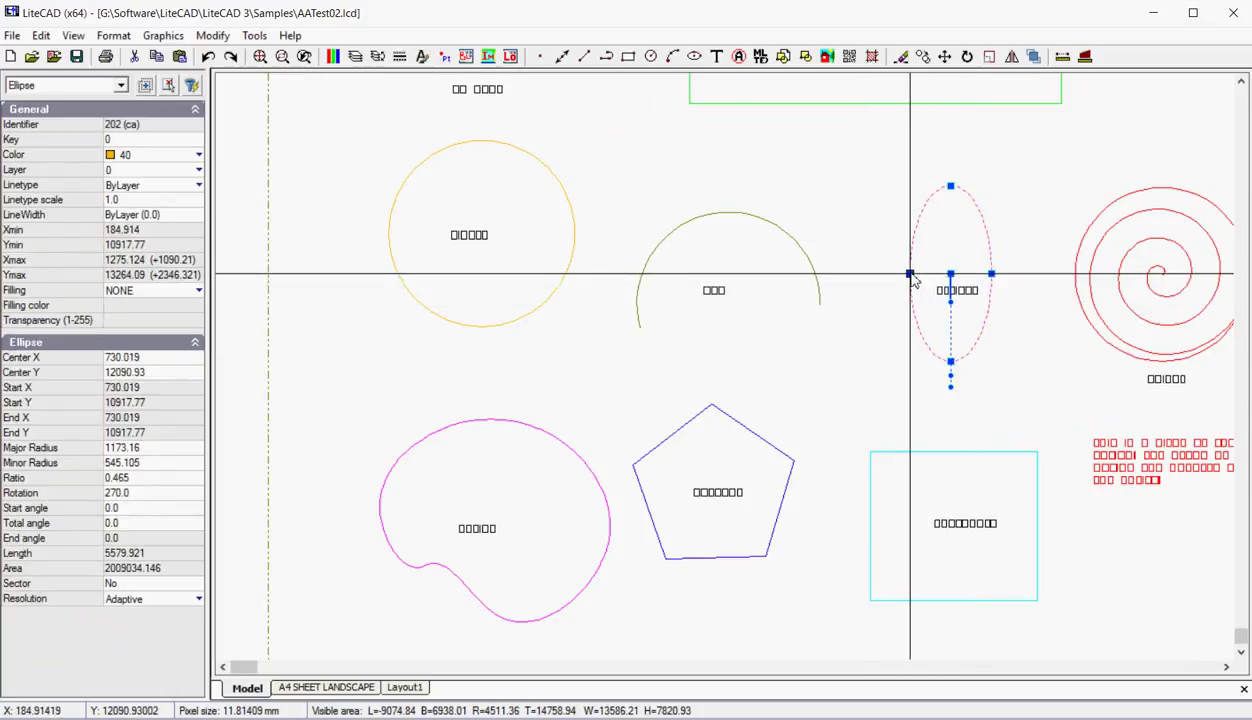
click(842, 273)
key(Escape)
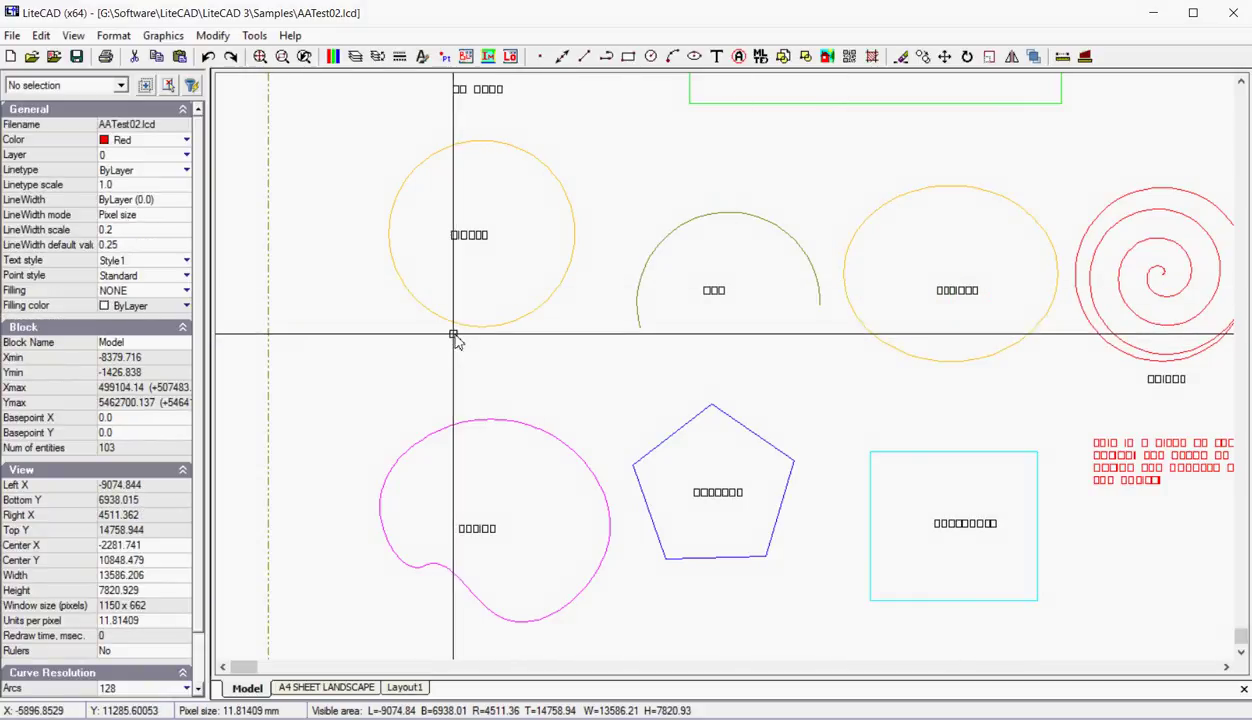
click(163, 36)
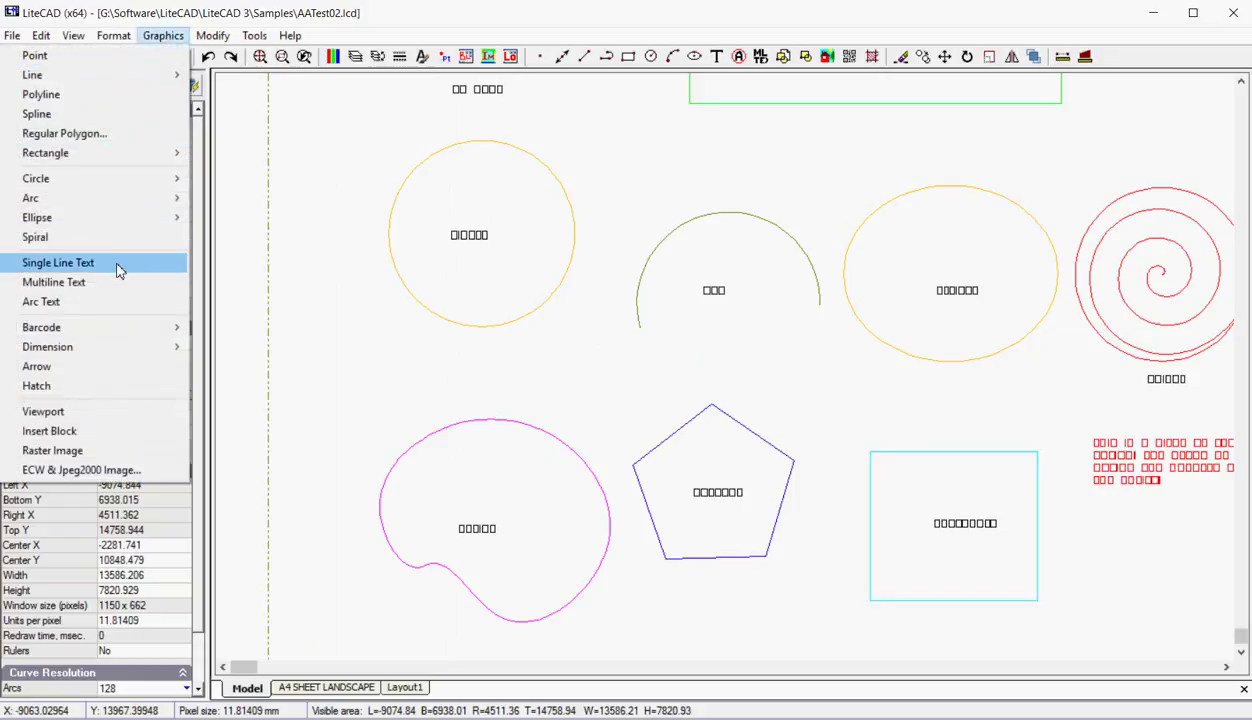
Step: Drag the olive arc's top grip upward so it bulges higher with a larger radius
click(335, 328)
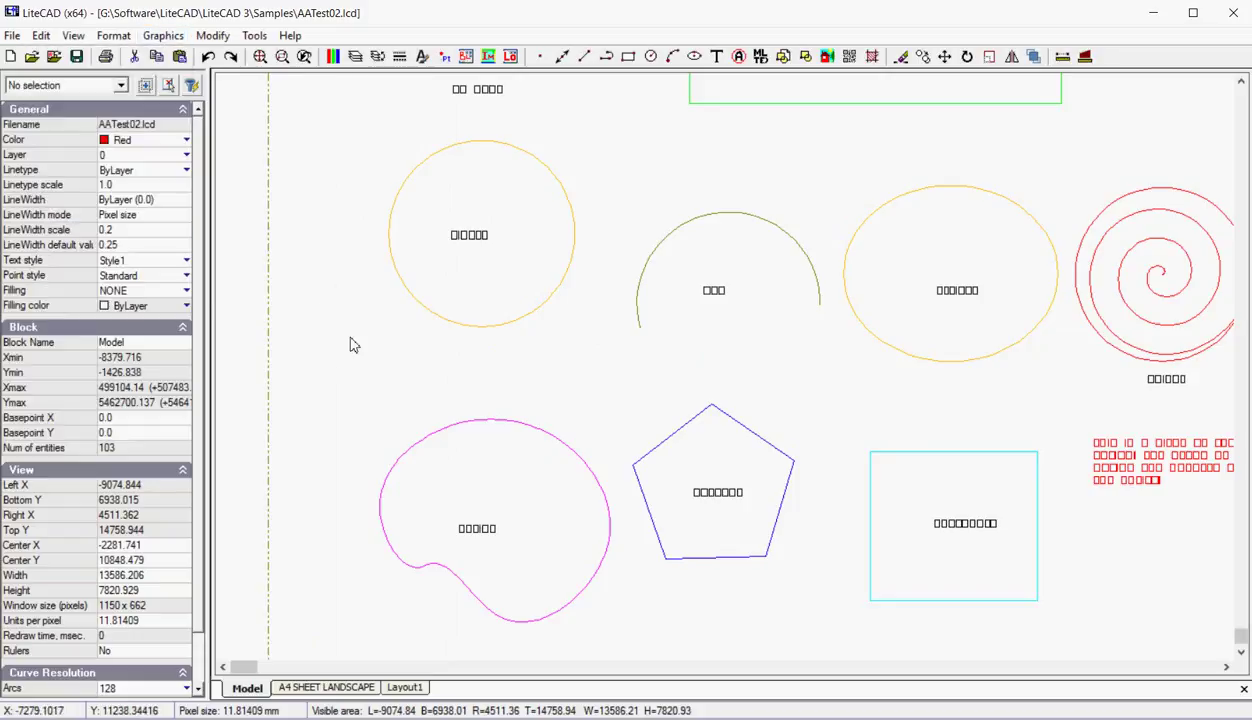
click(470, 240)
scroll(472, 248, up, 3)
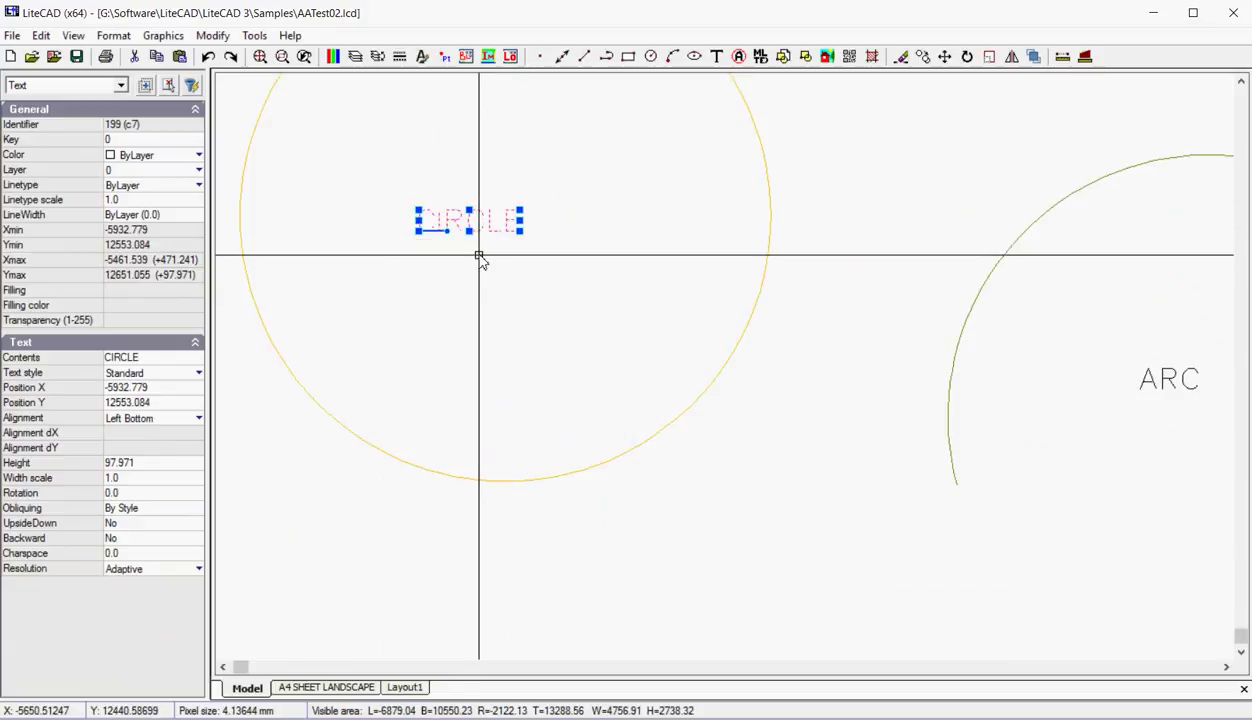
key(Escape)
scroll(477, 245, down, 5)
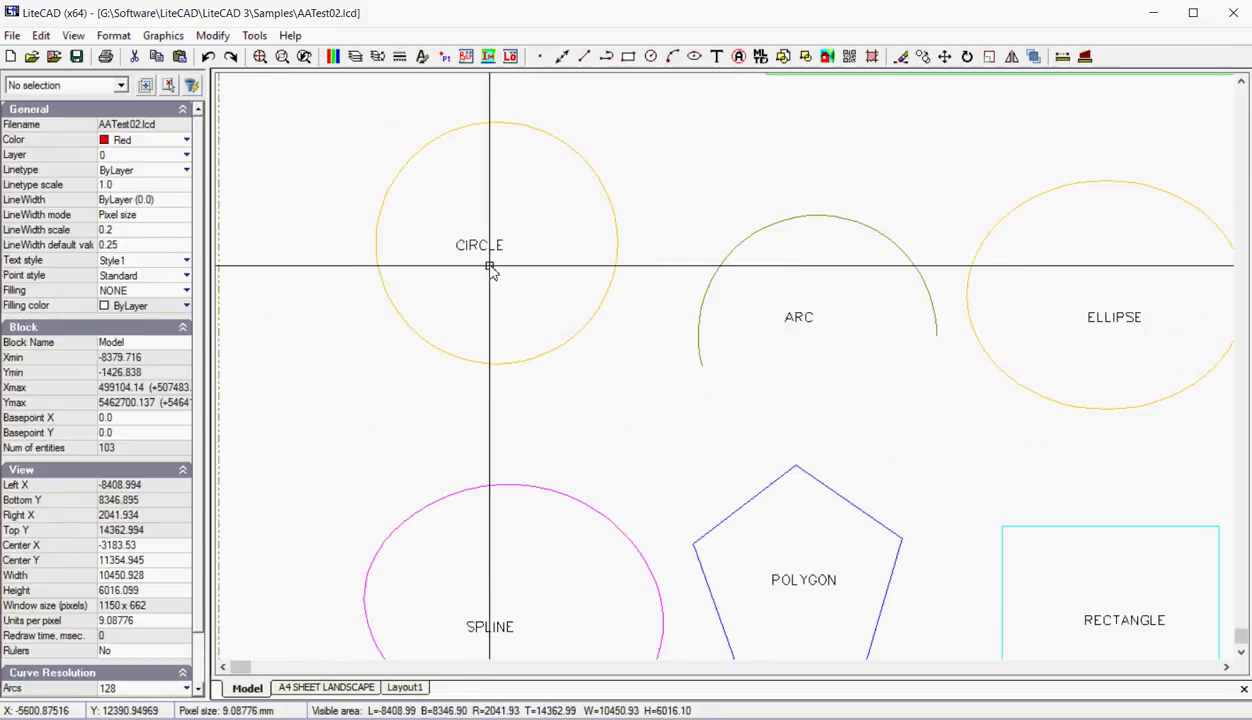
click(719, 268)
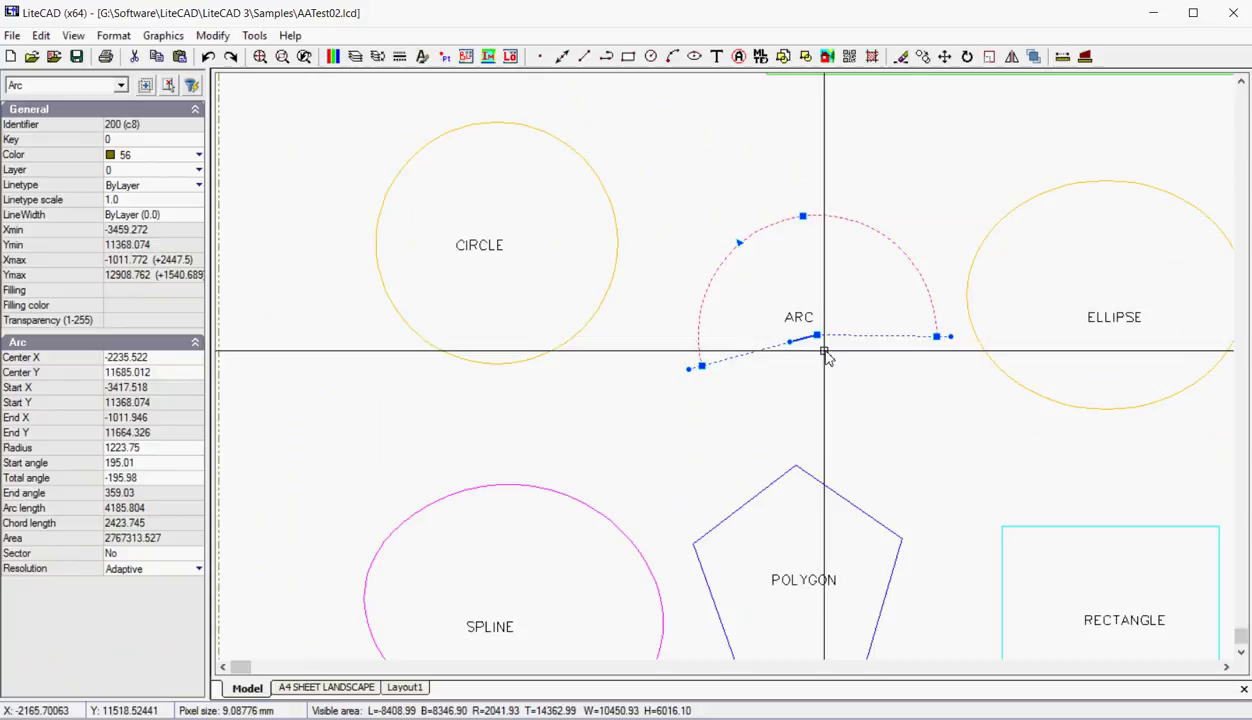
click(702, 366)
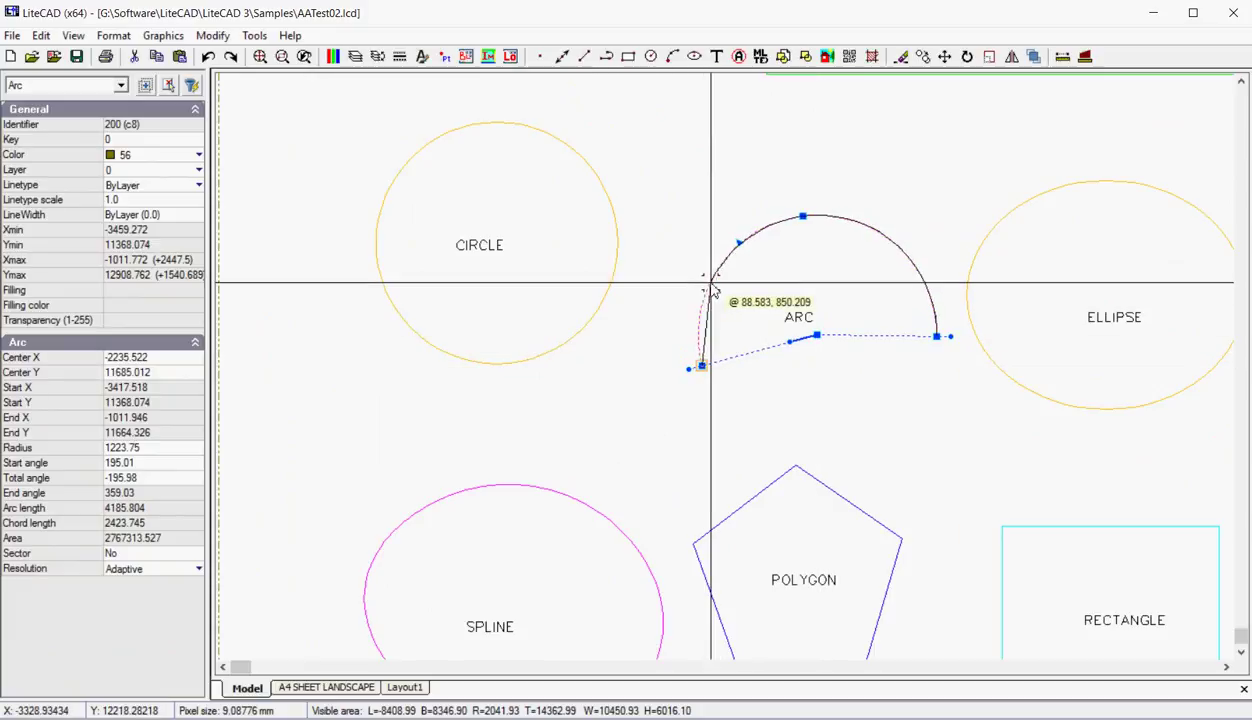
click(802, 215)
click(799, 173)
key(Escape)
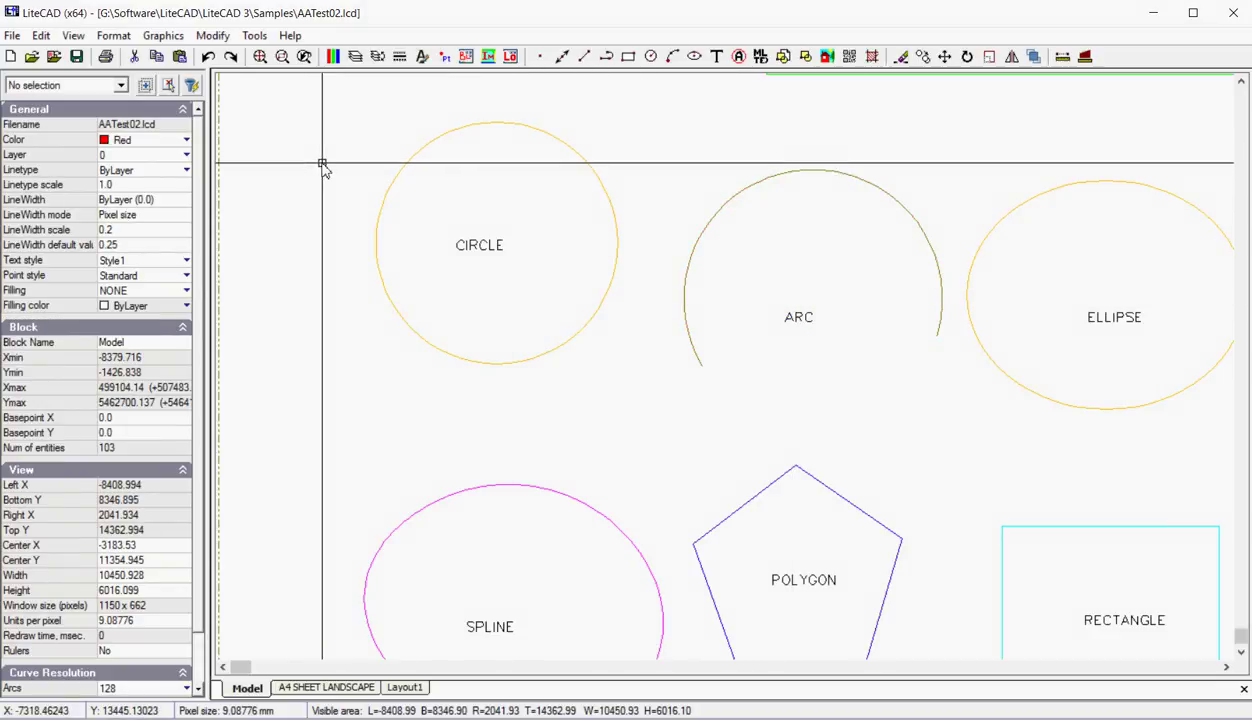
Step: Cut the red MText wrap width from 4370.249 to 3010.153, re-wrapping it onto five lines
click(163, 35)
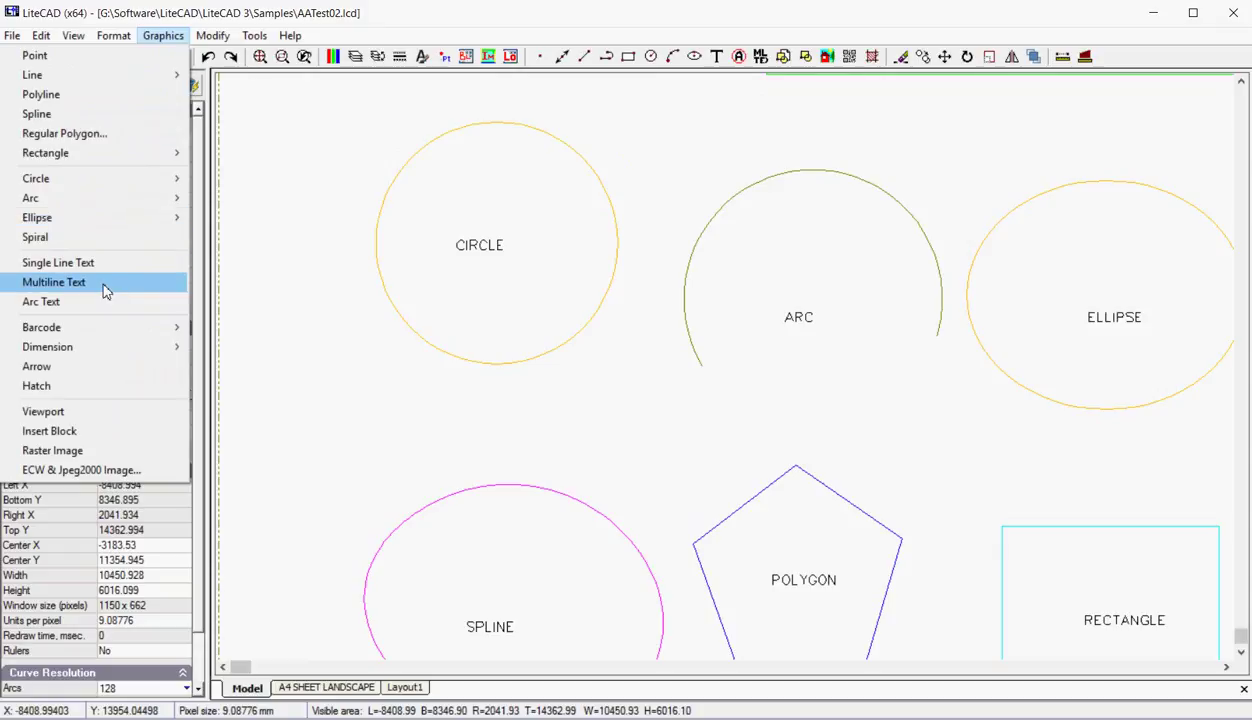
click(512, 372)
scroll(652, 395, down, 2)
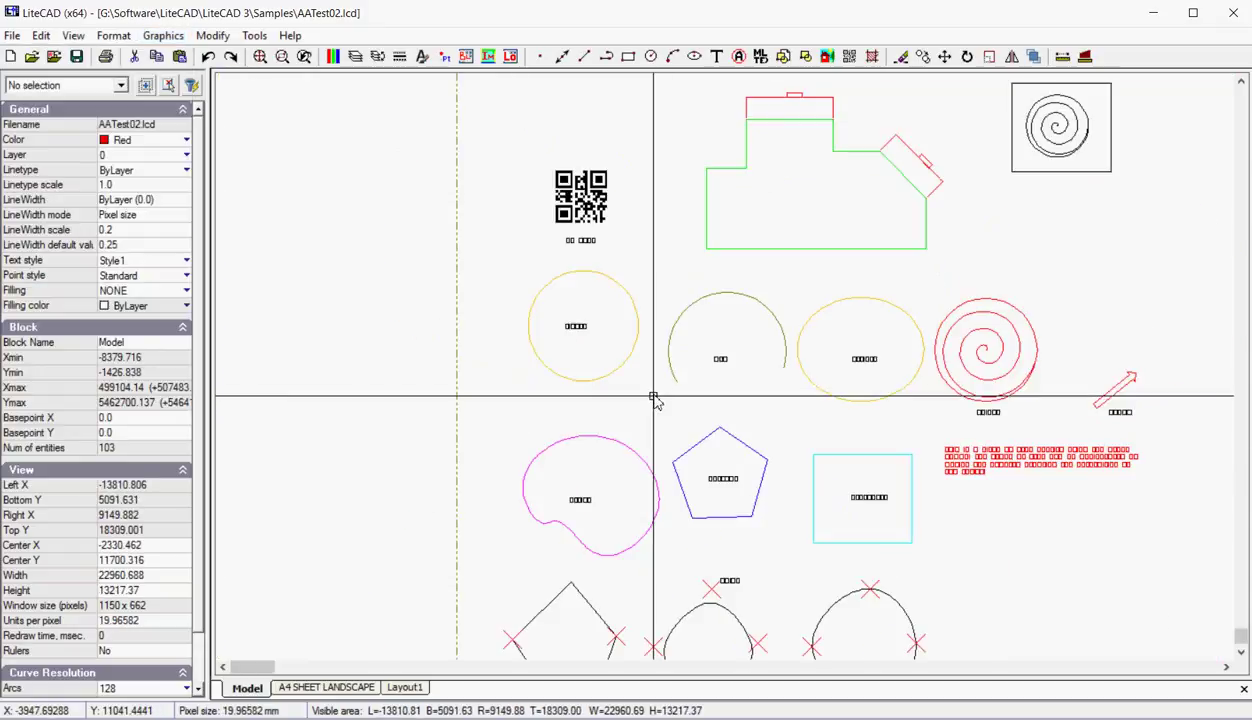
scroll(965, 490, up, 3)
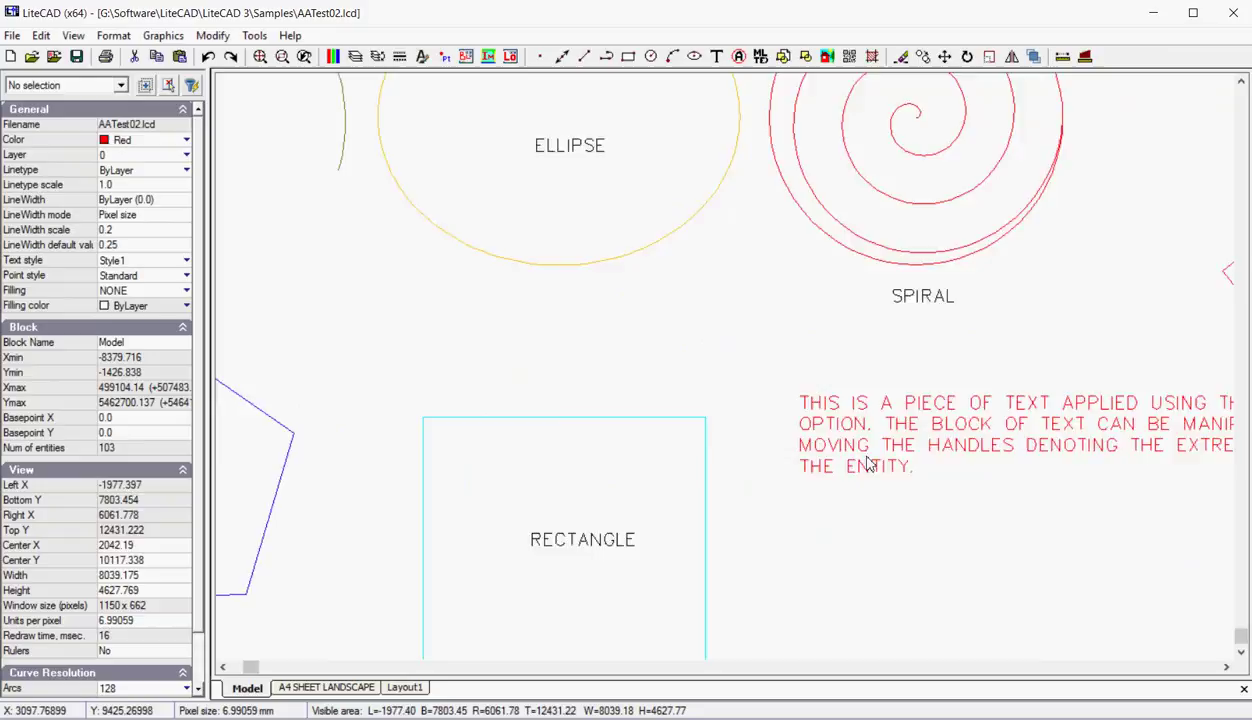
middle_drag(866, 461, 547, 390)
click(673, 381)
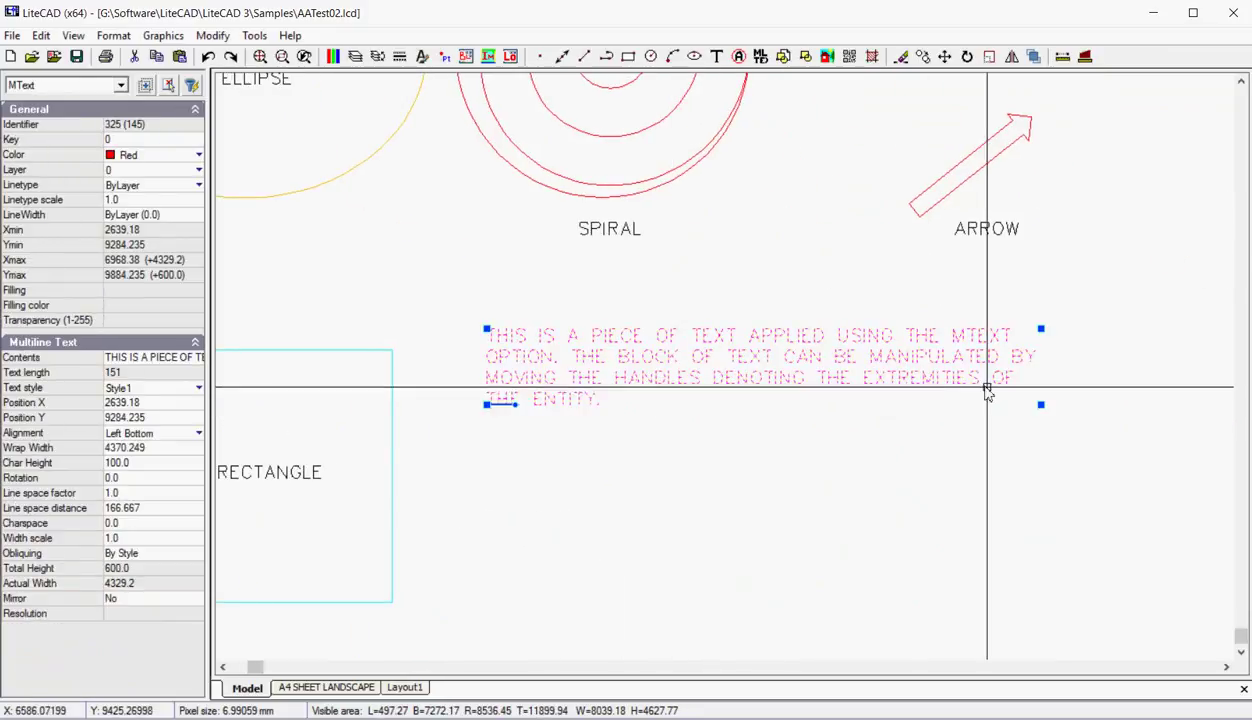
drag(1042, 407, 875, 410)
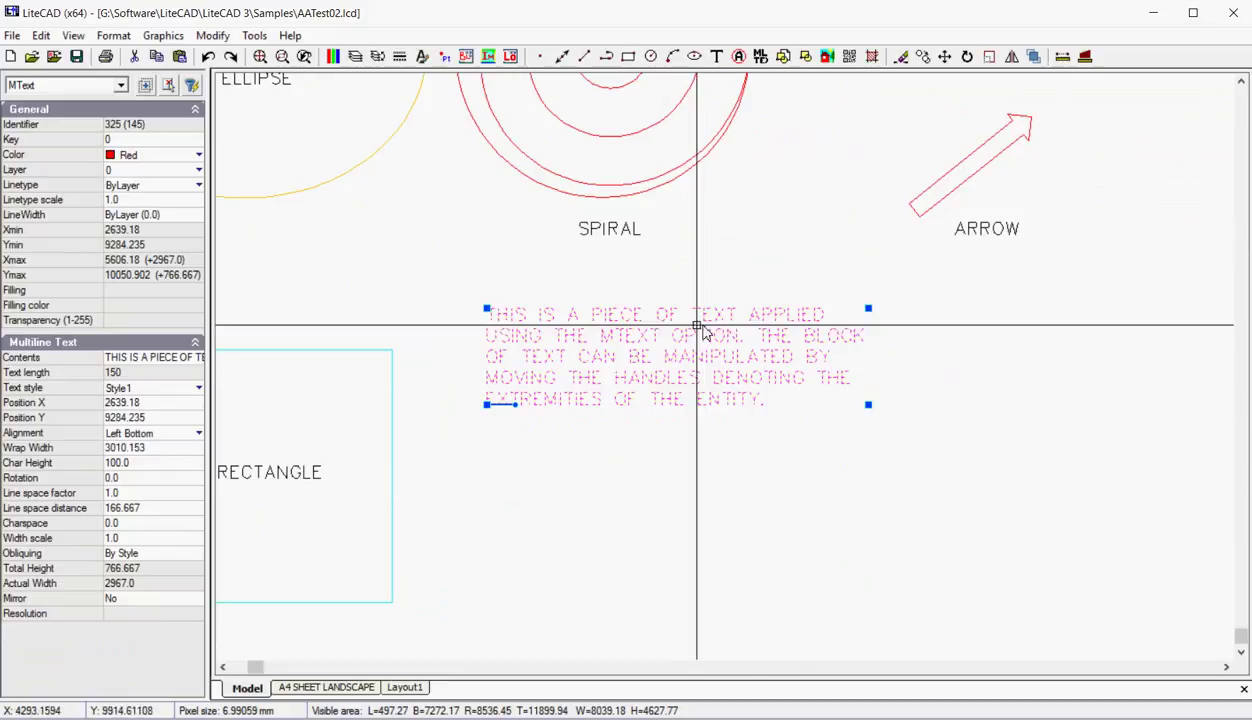
key(Escape)
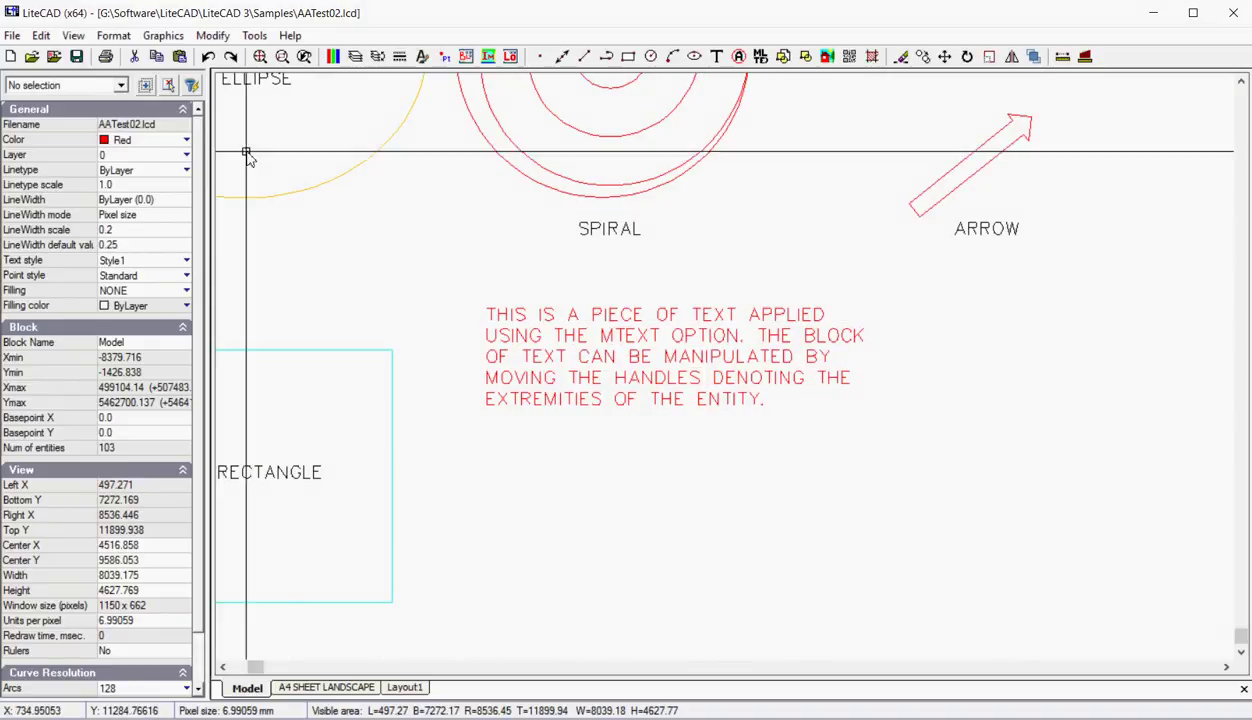
Step: Place a Micro QR-code barcode by two corners just below the red paragraph
click(151, 44)
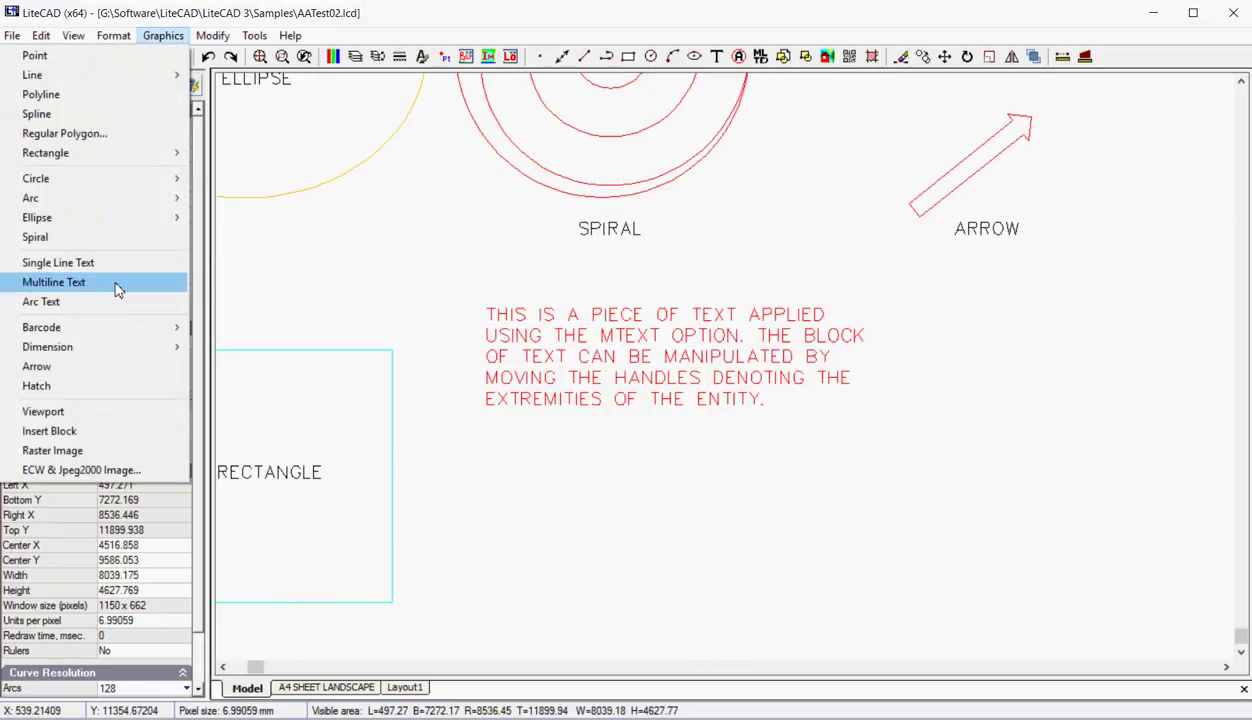
mouse_move(113, 327)
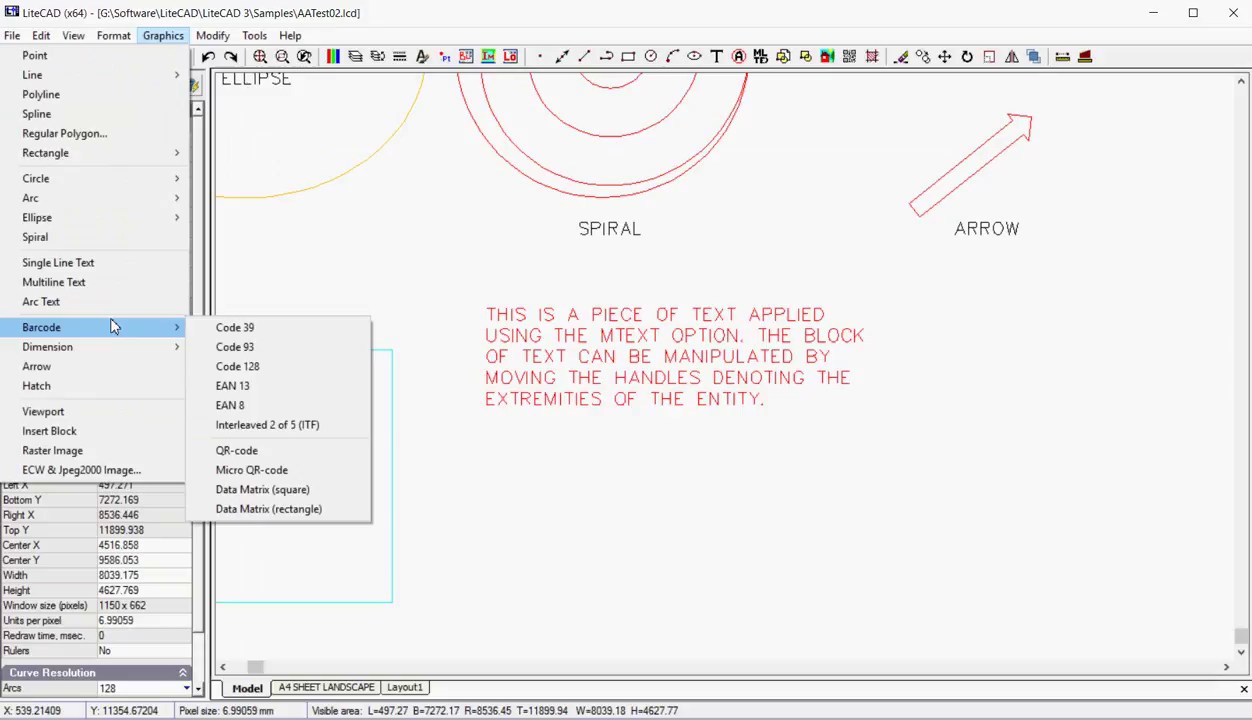
click(252, 470)
click(581, 557)
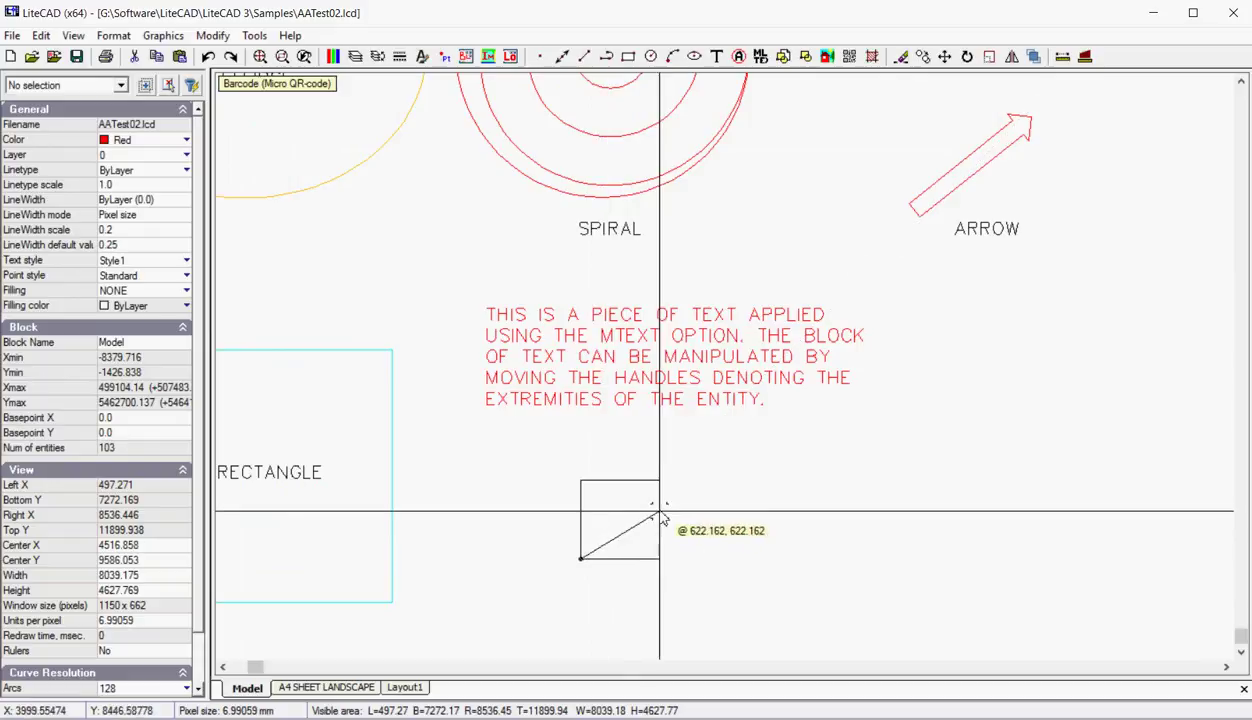
click(659, 514)
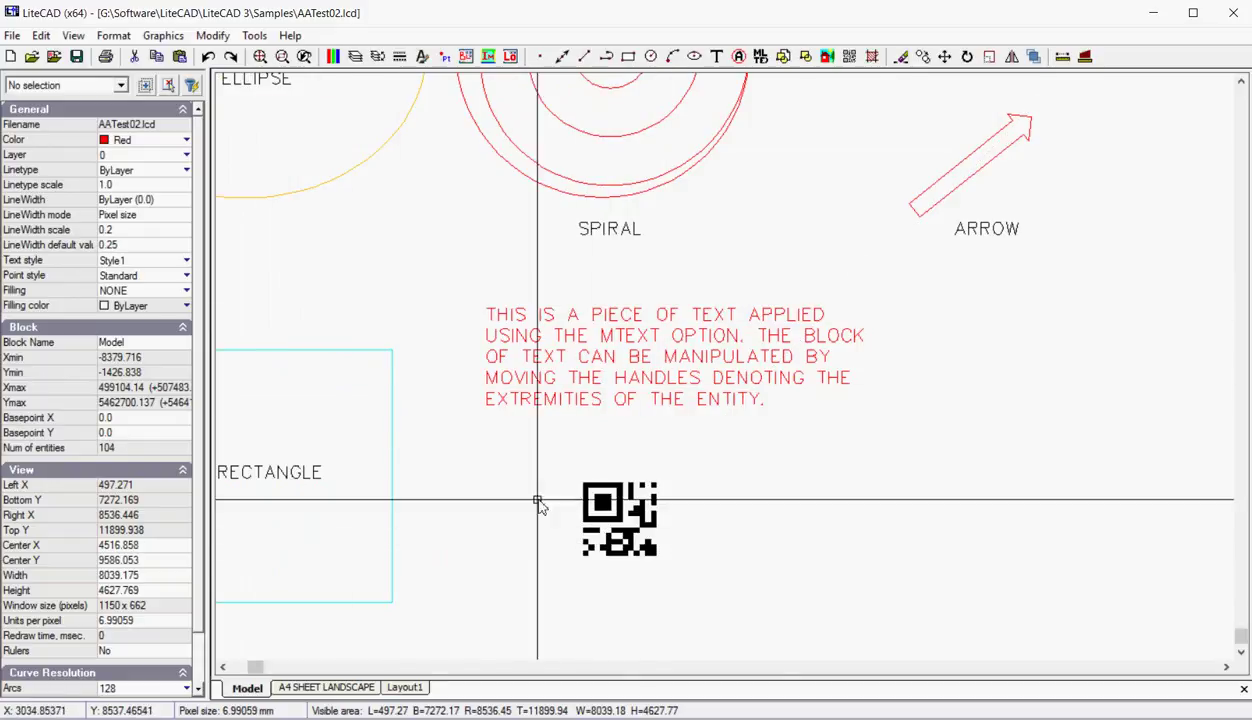
scroll(615, 512, down, 2)
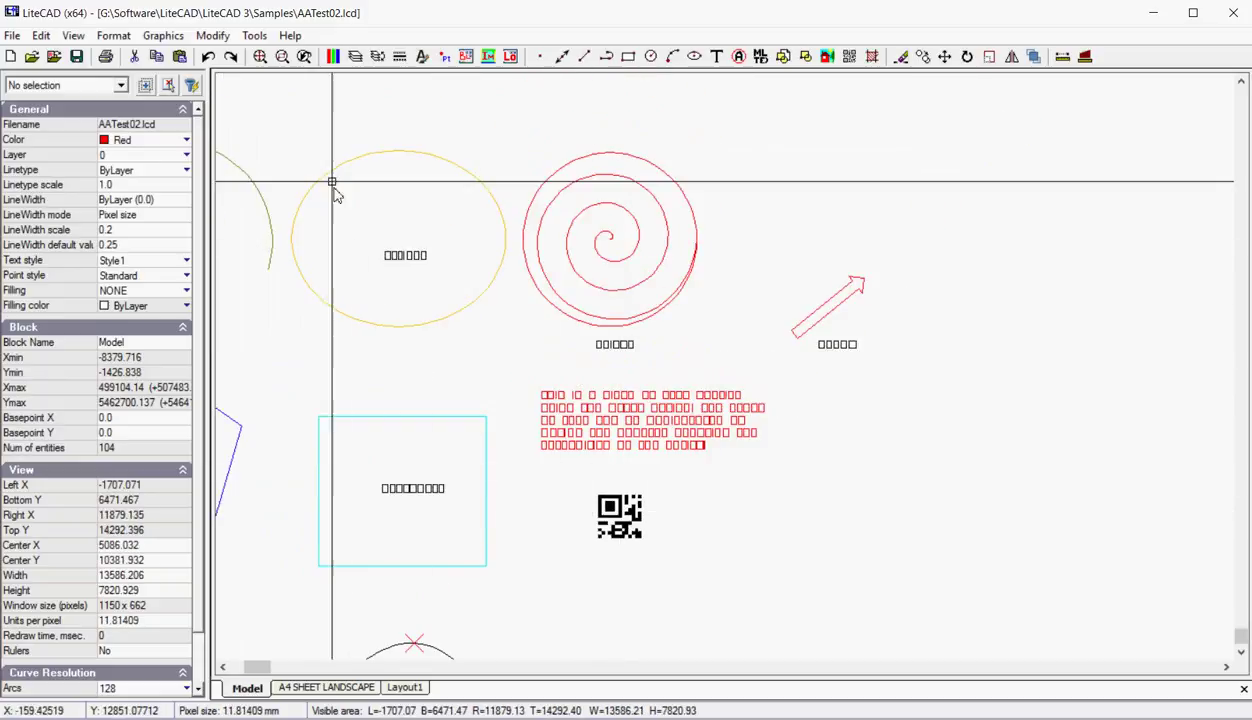
click(122, 40)
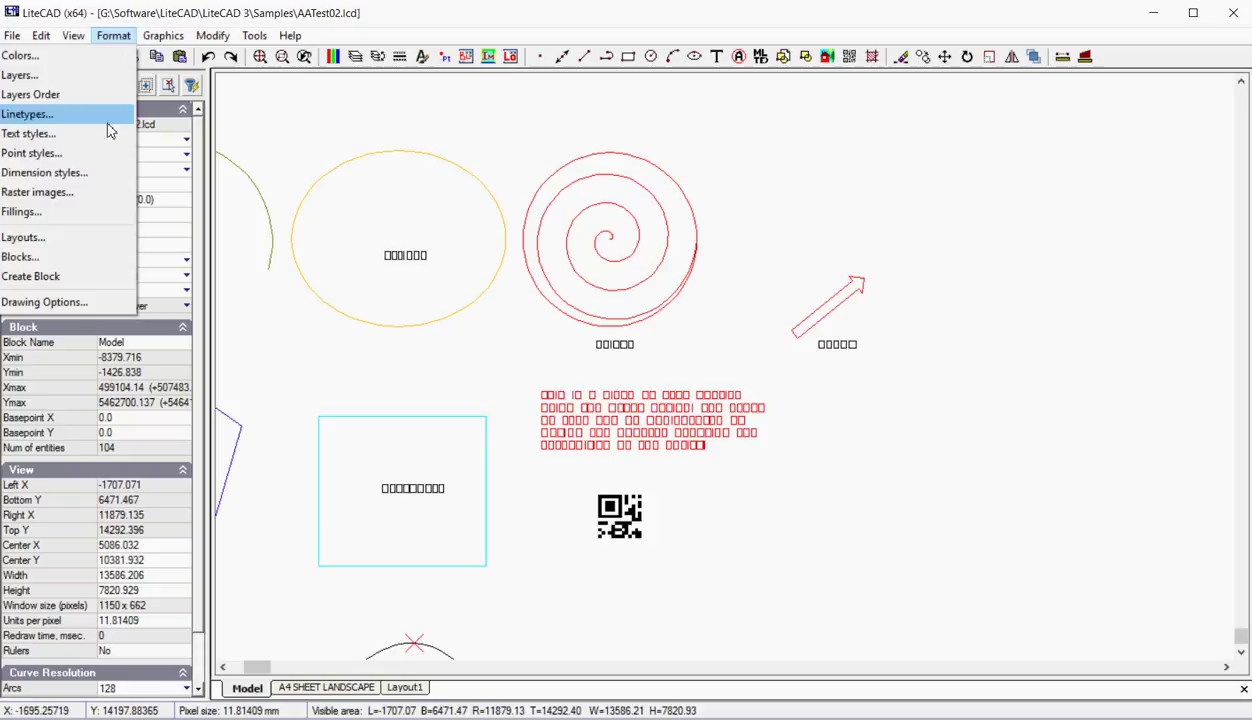
mouse_move(160, 36)
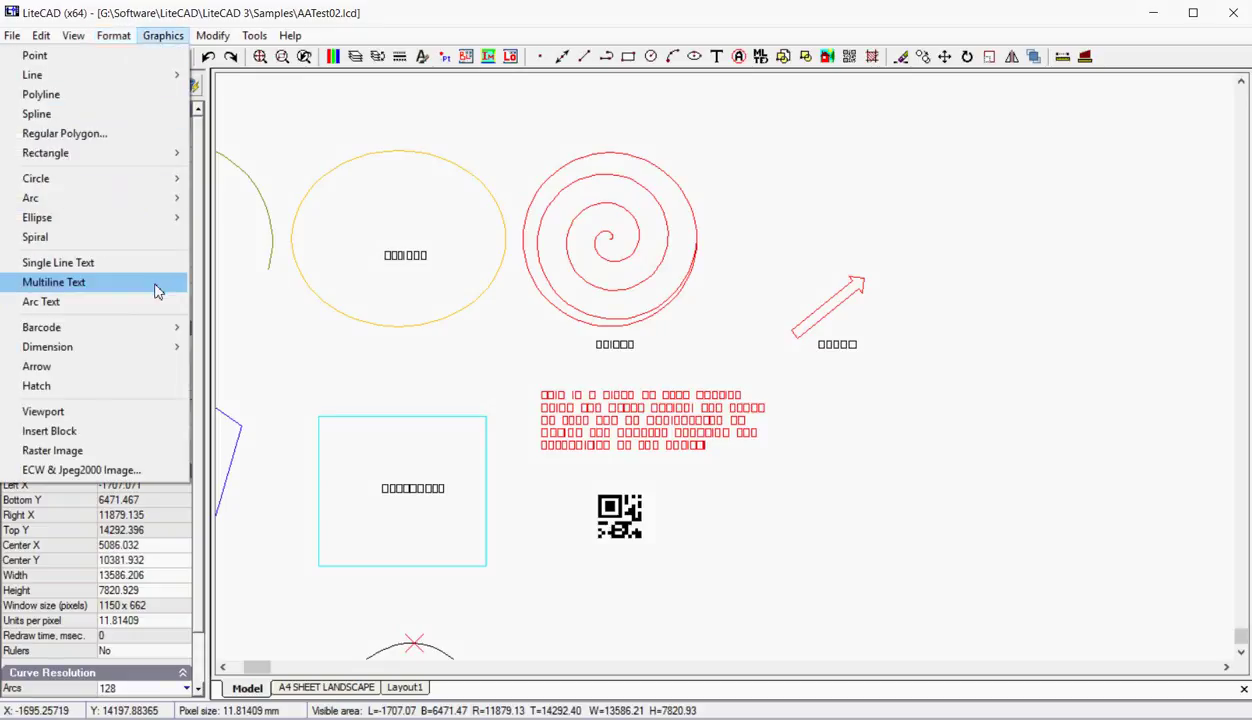
mouse_move(146, 350)
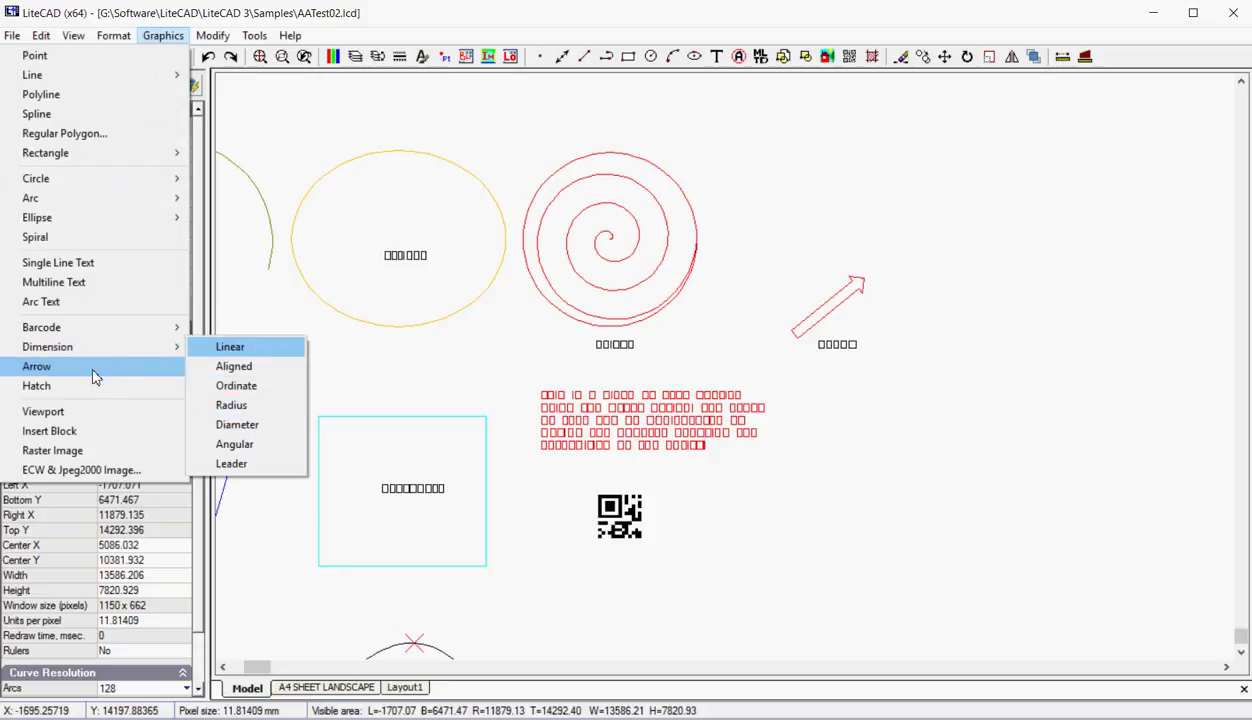
click(840, 320)
scroll(840, 320, up, 4)
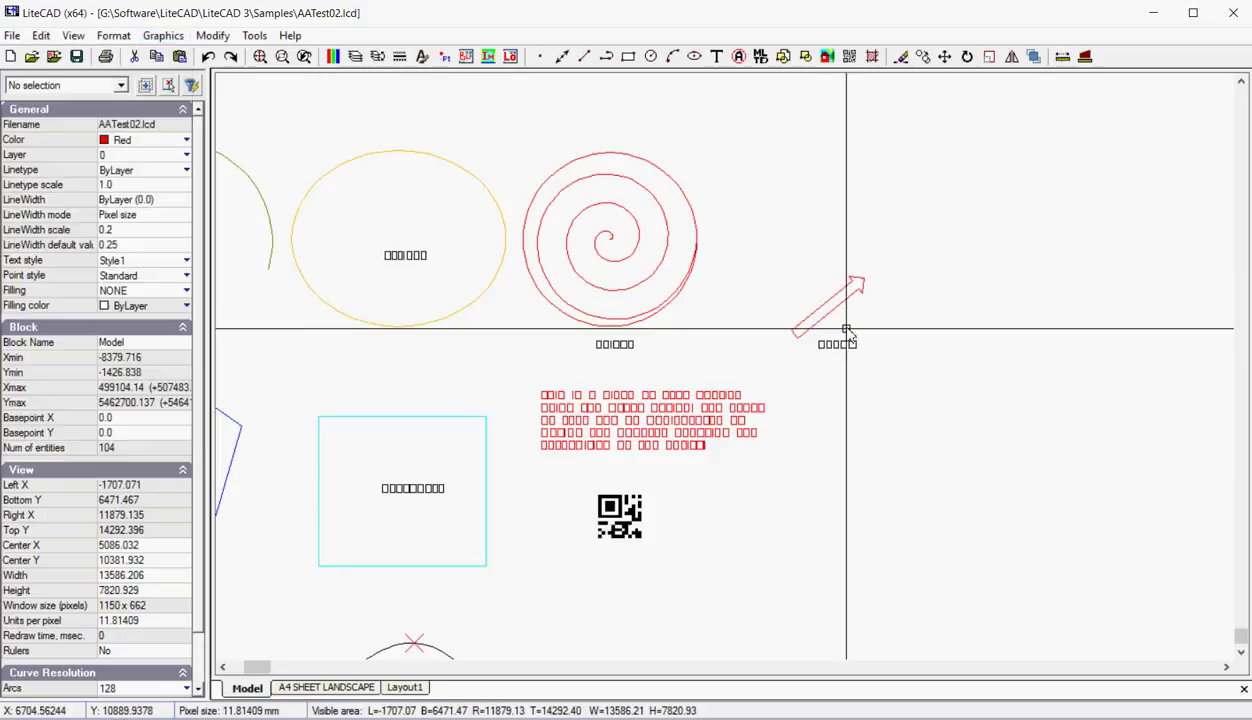
click(163, 35)
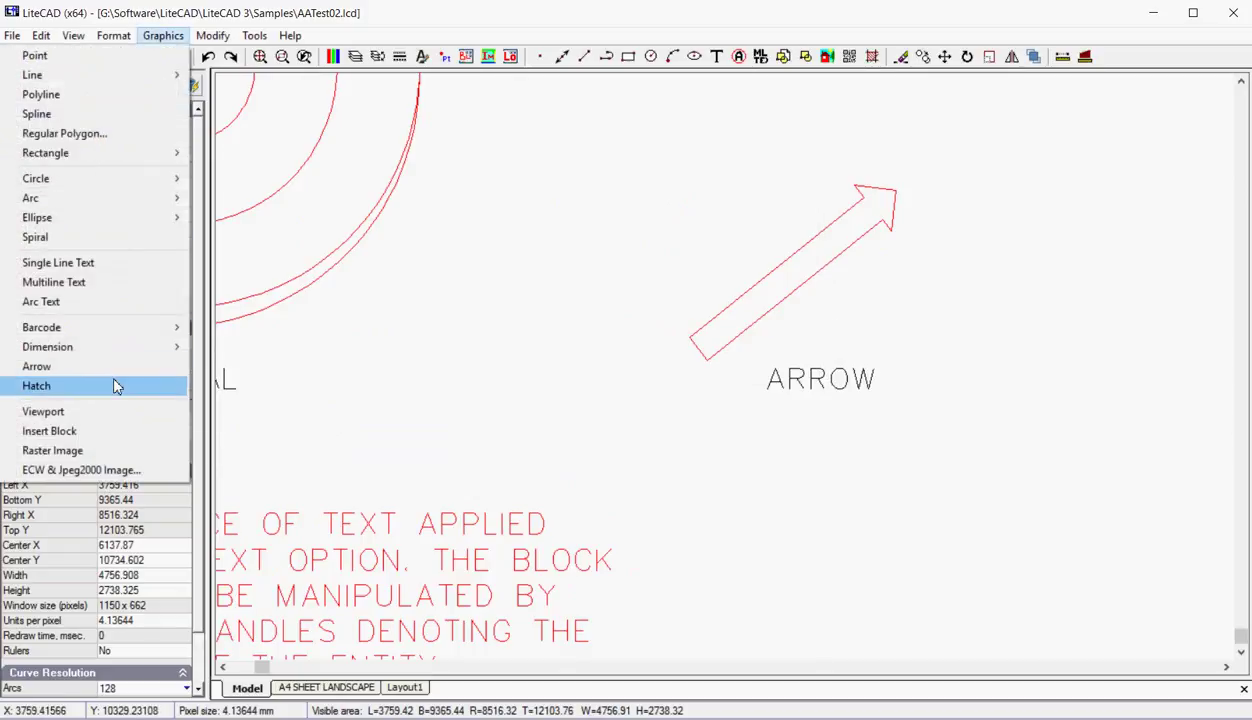
click(453, 402)
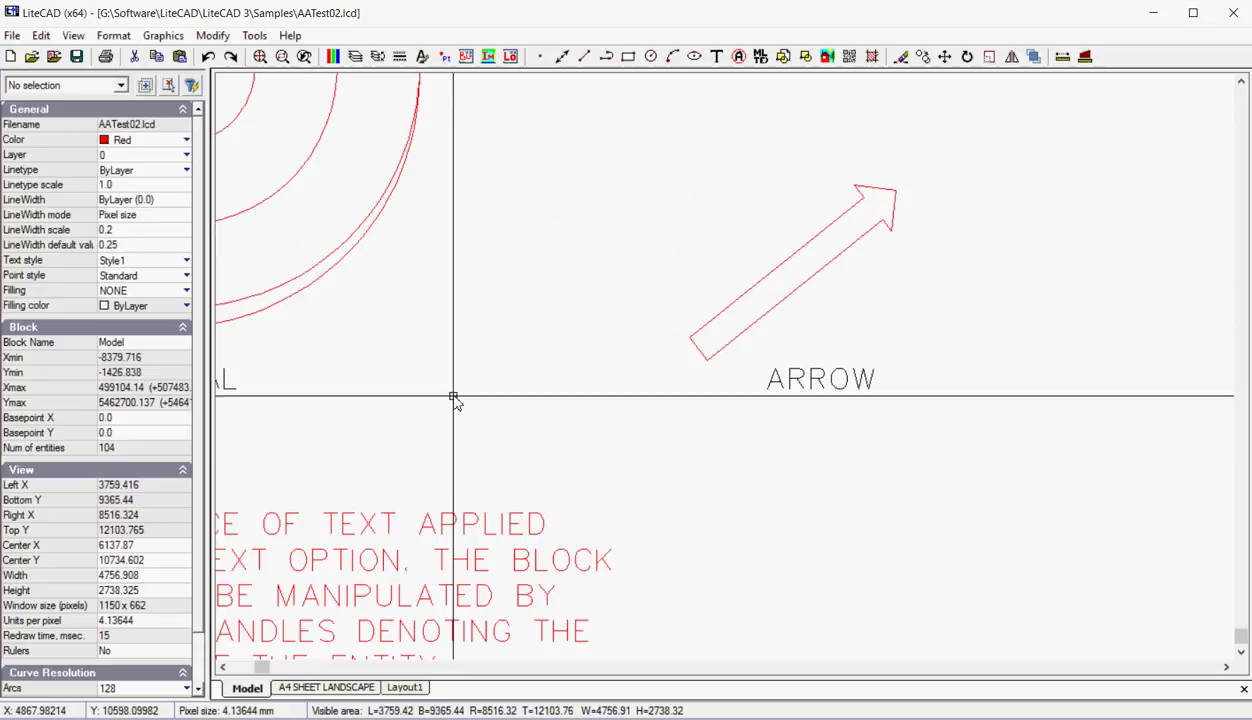
scroll(503, 382, down, 4)
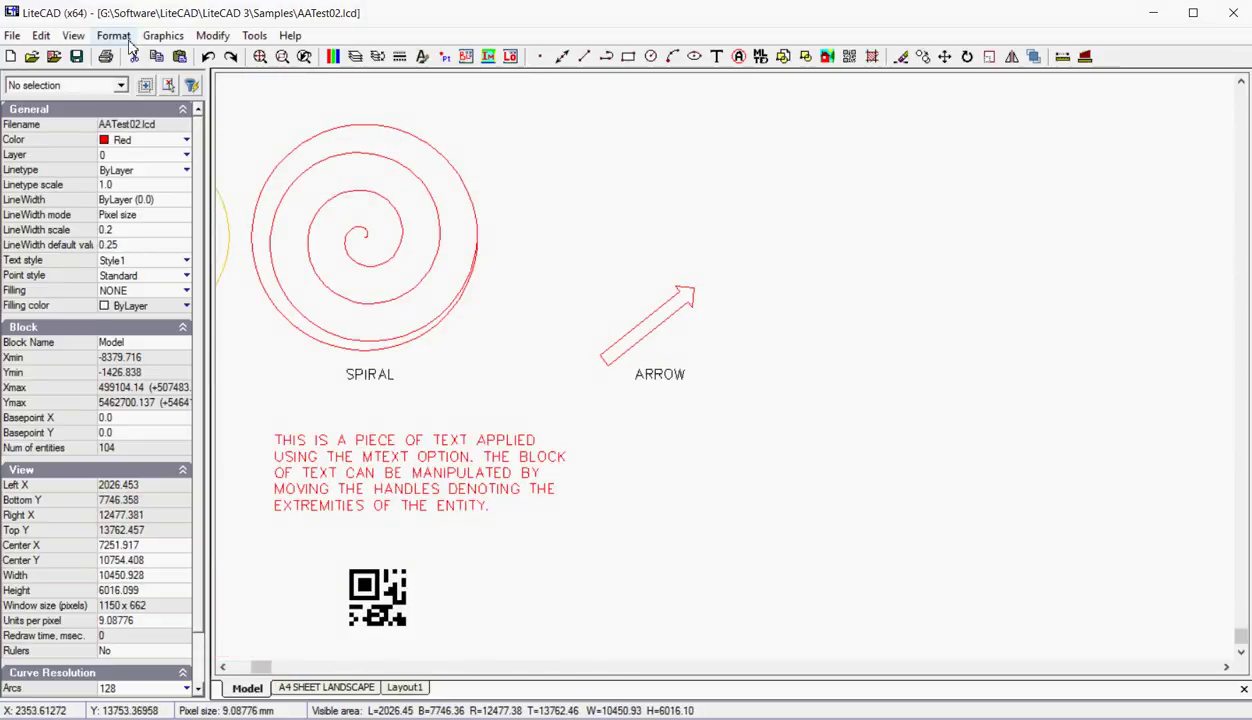
Step: Draw a closed six-vertex polyline right of the ARROW sample
click(163, 35)
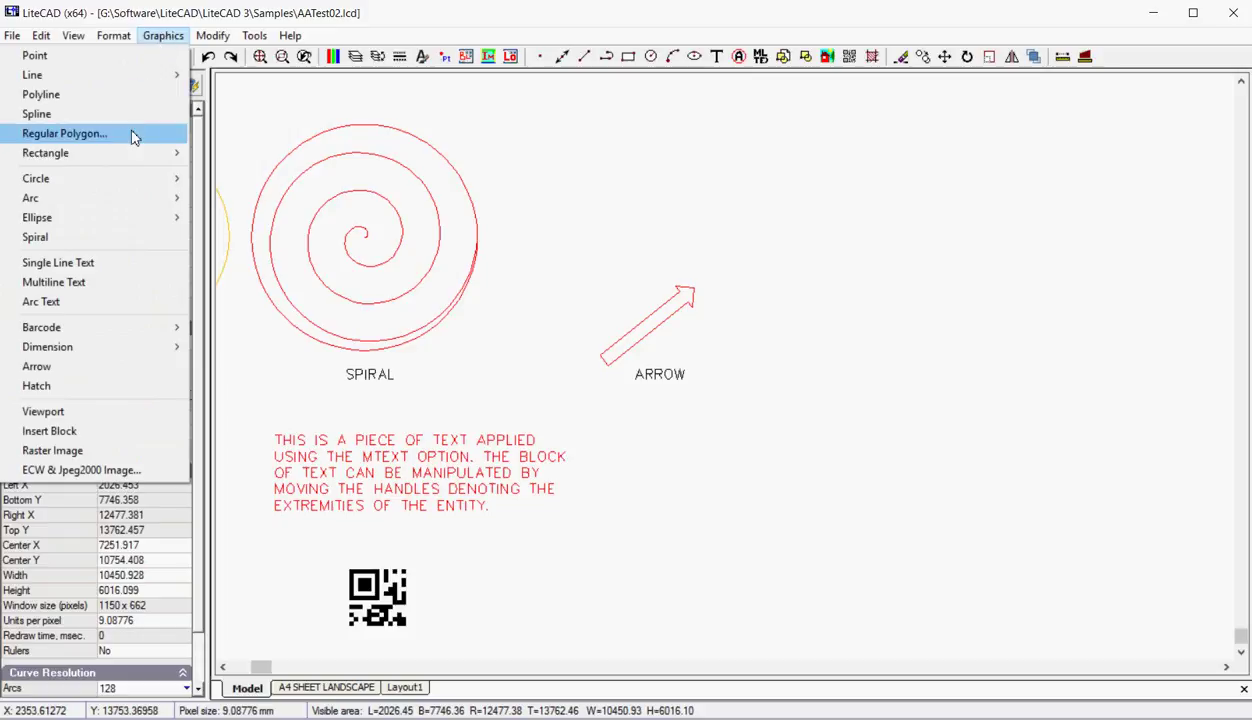
click(55, 96)
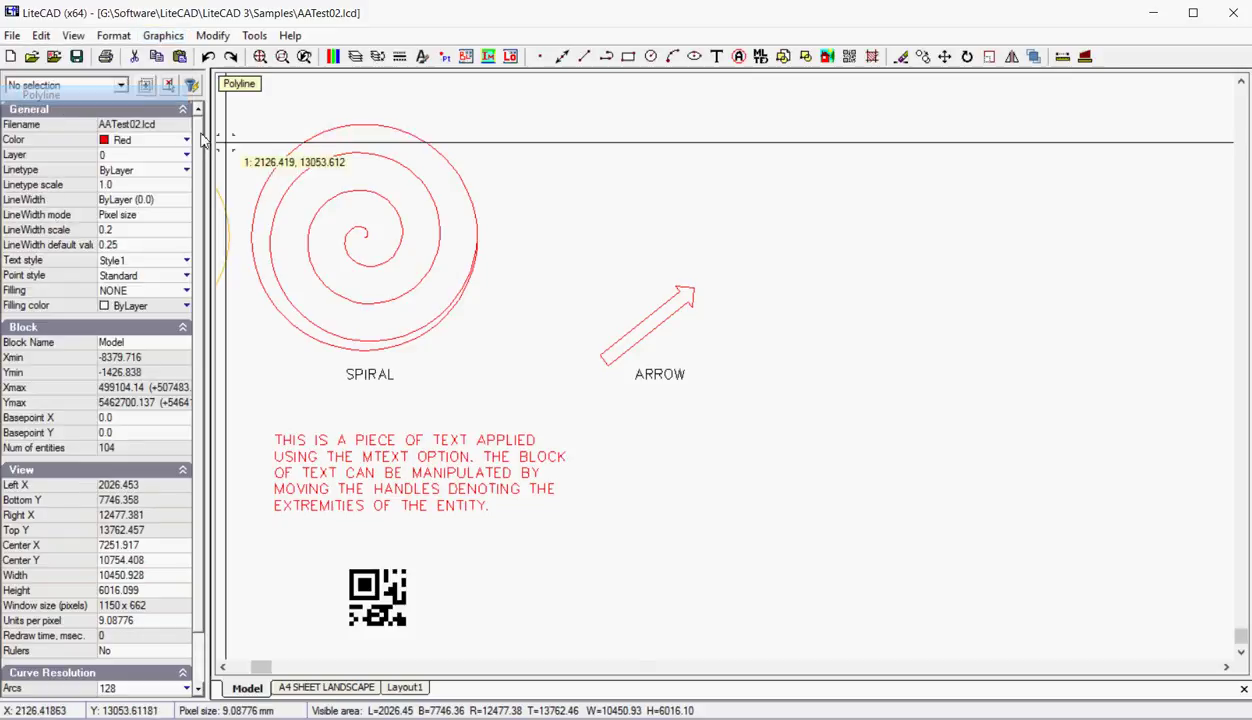
click(848, 190)
click(1012, 240)
click(1012, 467)
click(863, 487)
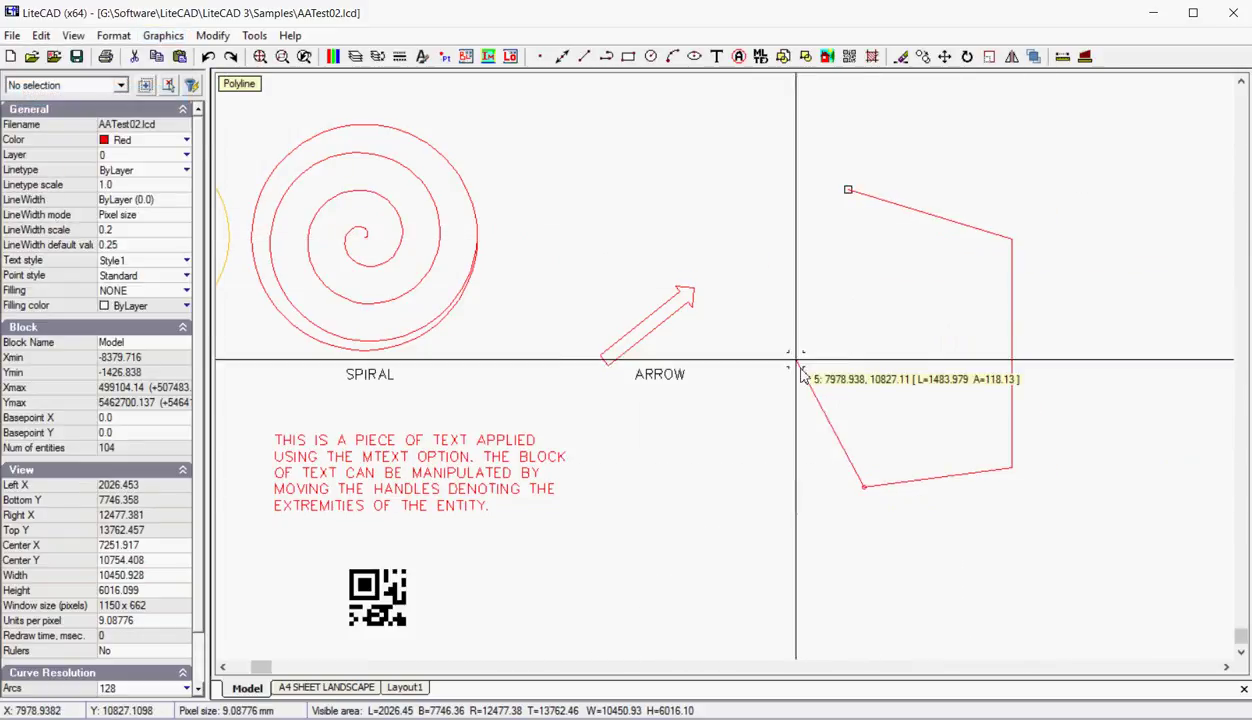
click(788, 328)
click(789, 217)
right_click(790, 215)
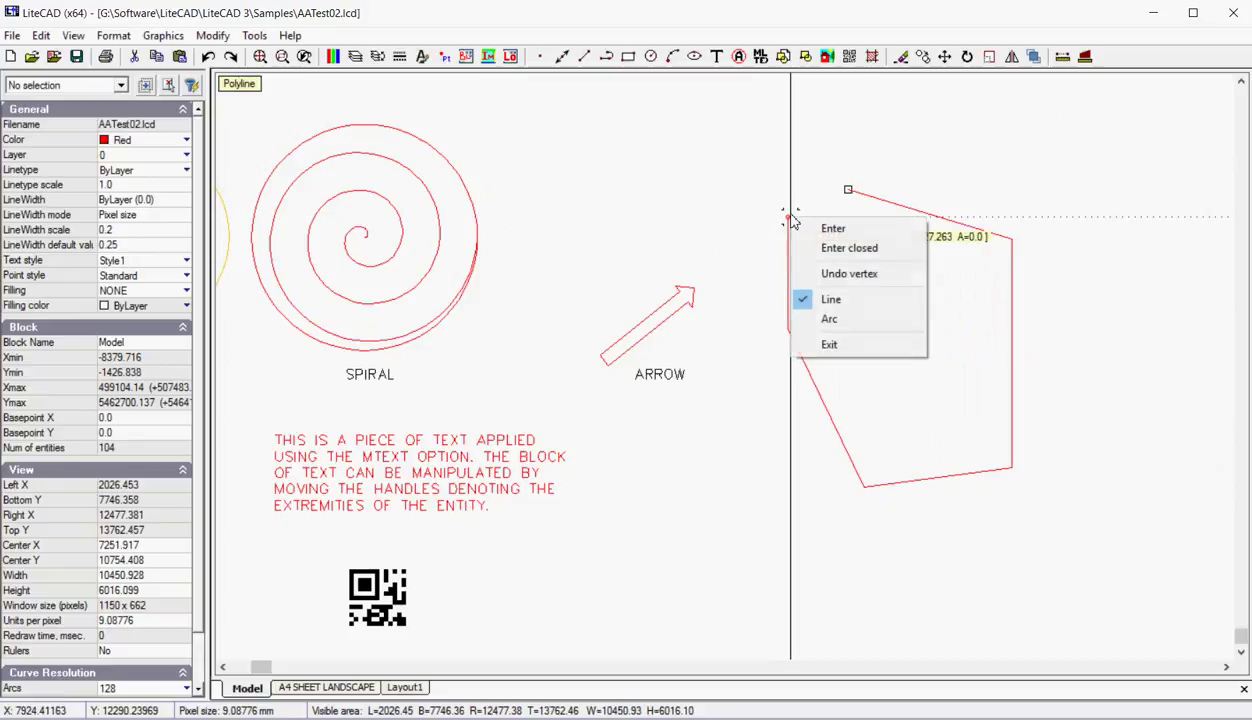
click(857, 250)
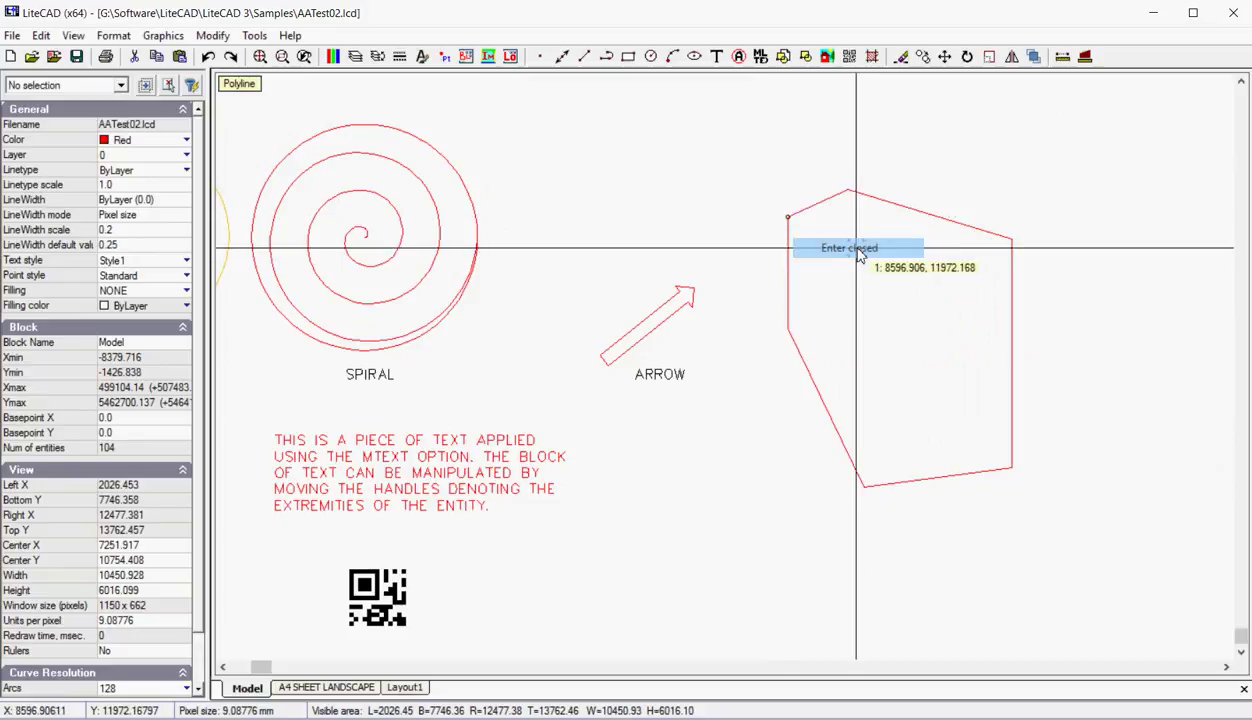
Step: Set the current drawing colour to Magenta and dismiss the no-selection hatch error
click(185, 144)
click(185, 142)
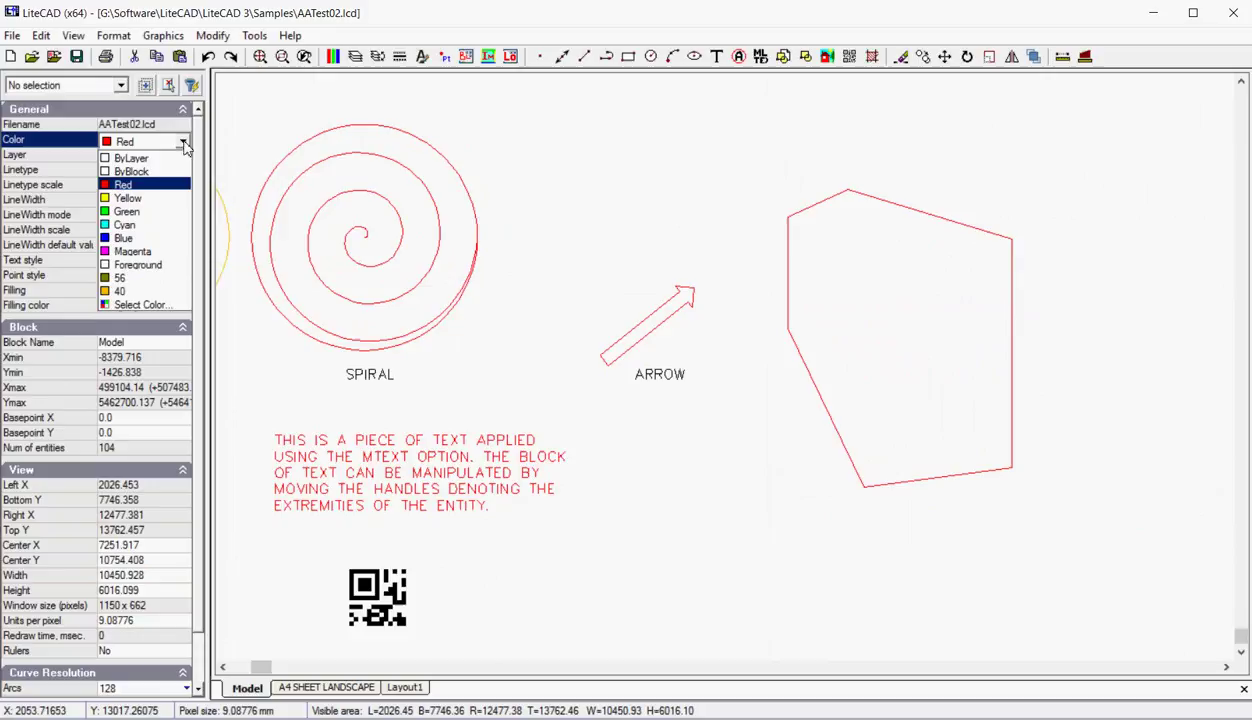
click(150, 249)
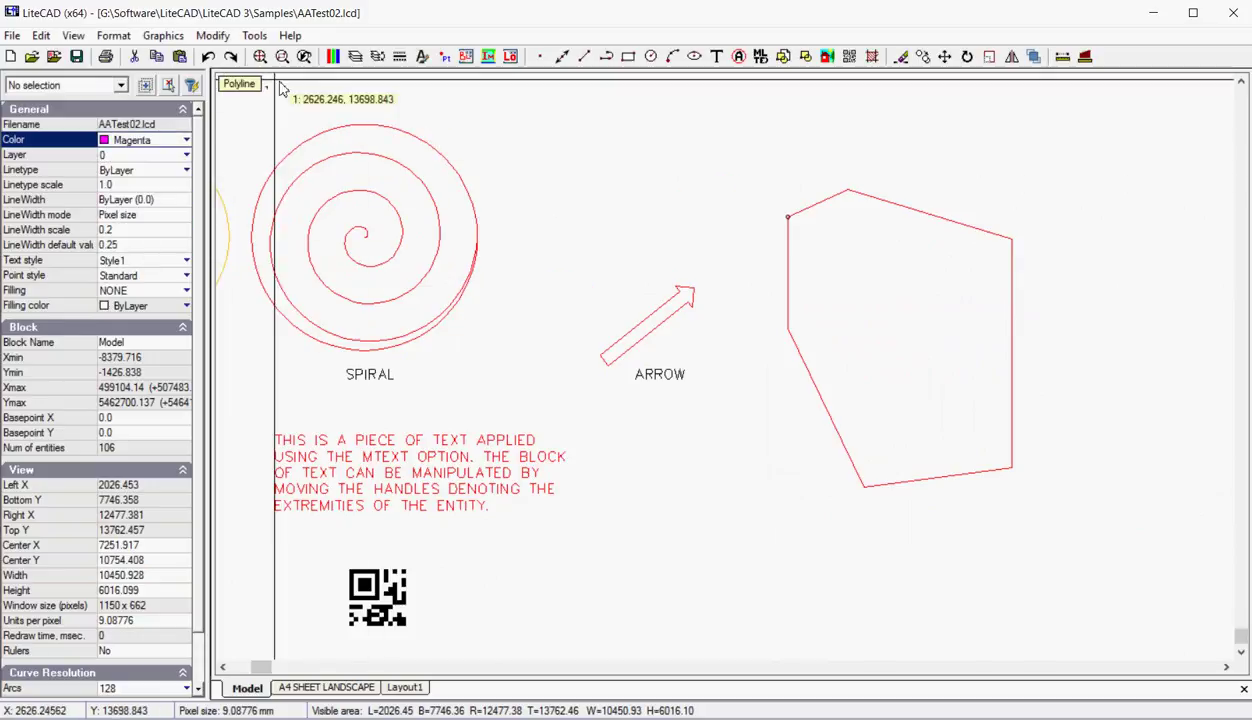
click(150, 38)
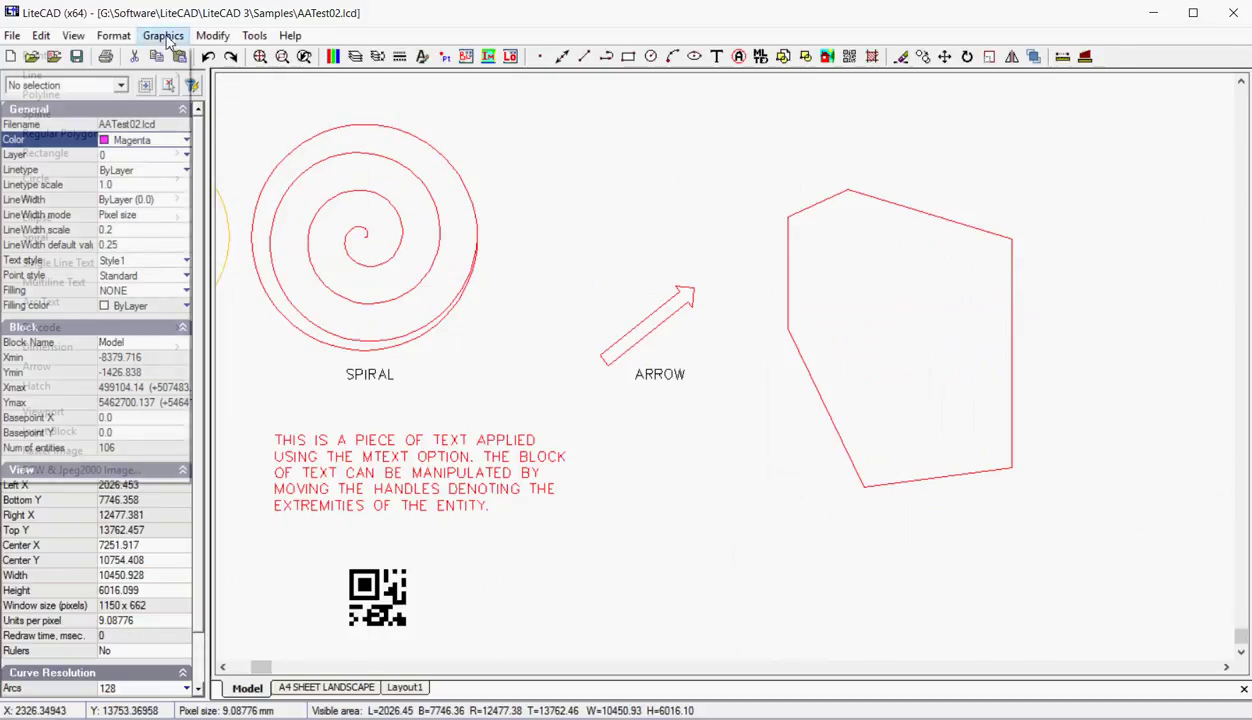
click(127, 388)
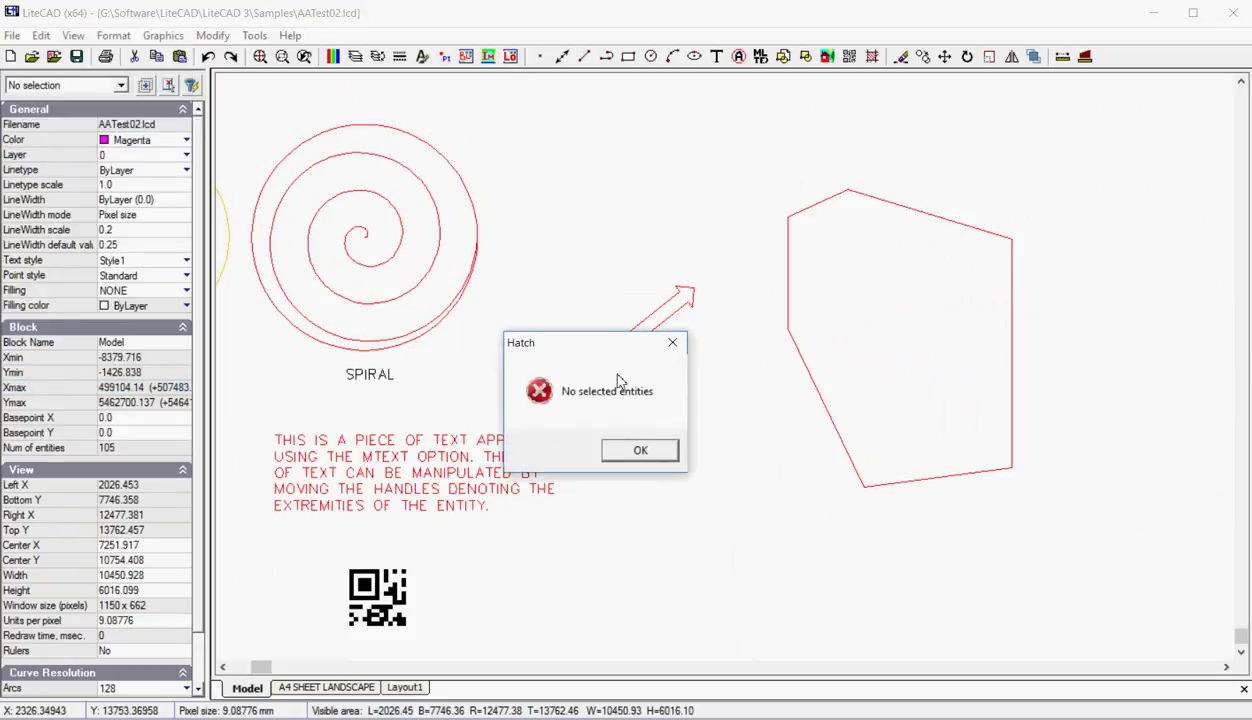
click(640, 451)
Step: Hatch the selected six-sided outline with the LINE pattern at scale 10000, then select the hatch
click(826, 412)
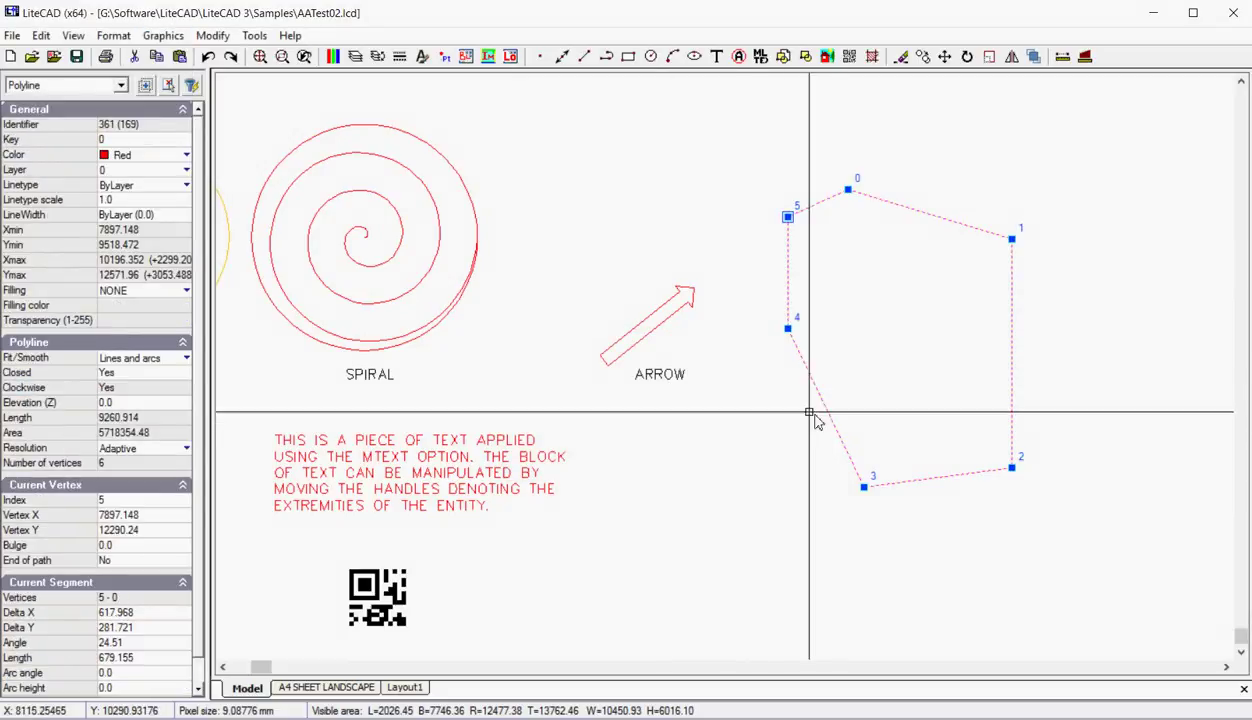
click(155, 36)
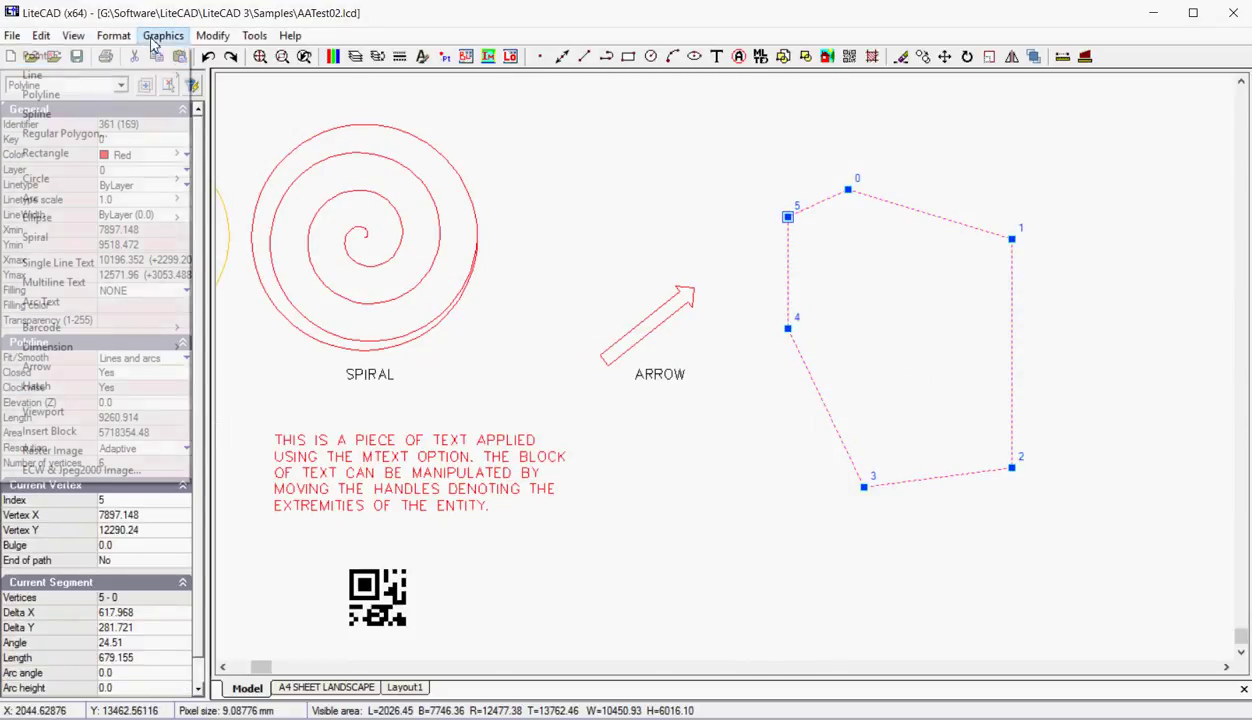
click(145, 386)
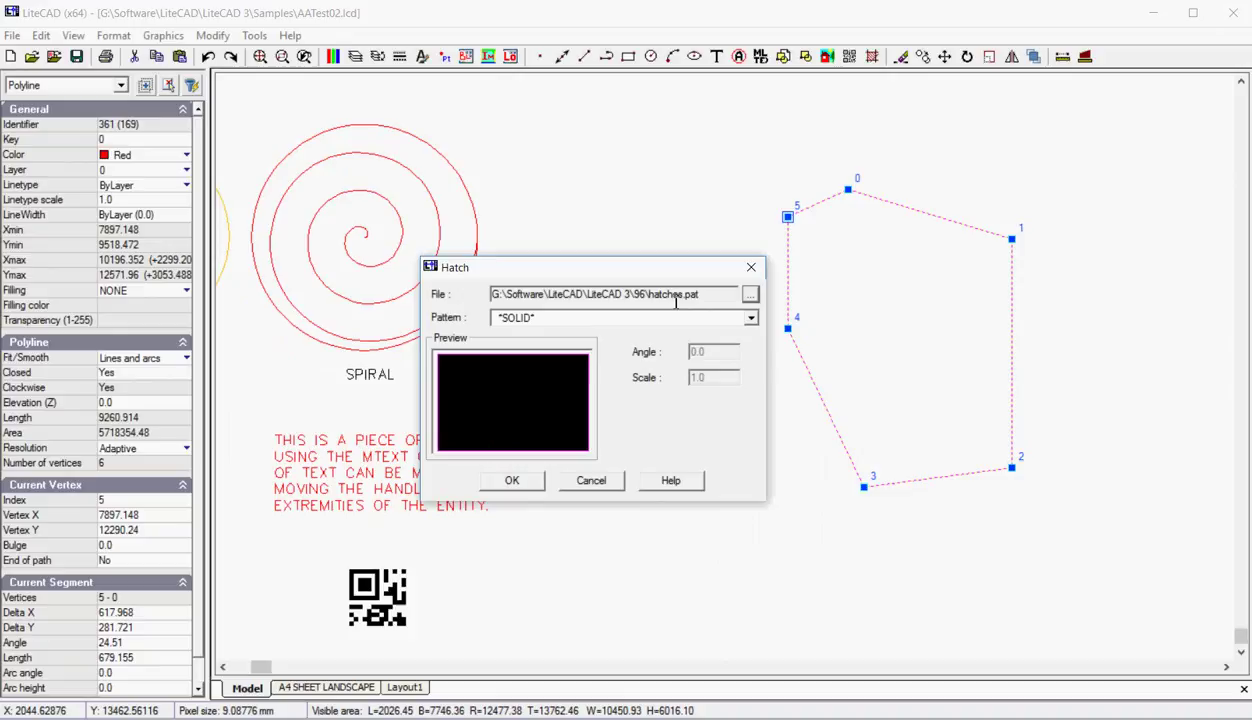
click(751, 318)
scroll(755, 527, down, 5)
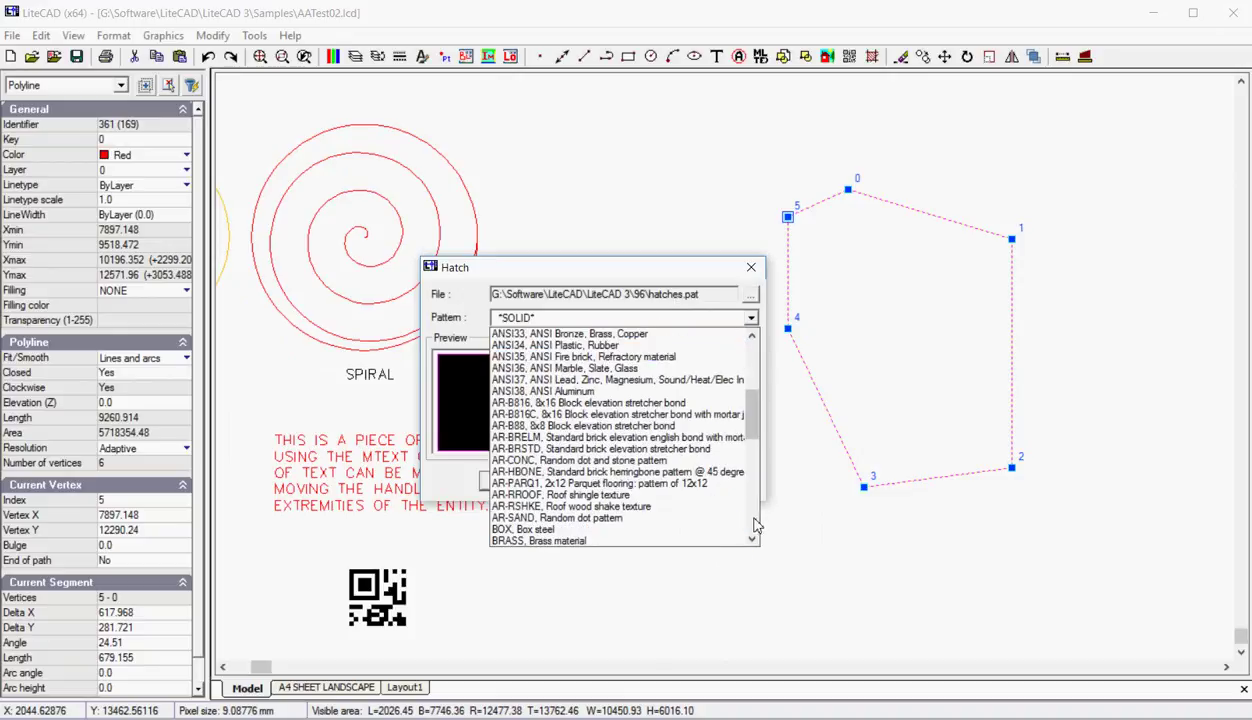
scroll(755, 527, down, 6)
scroll(757, 525, down, 6)
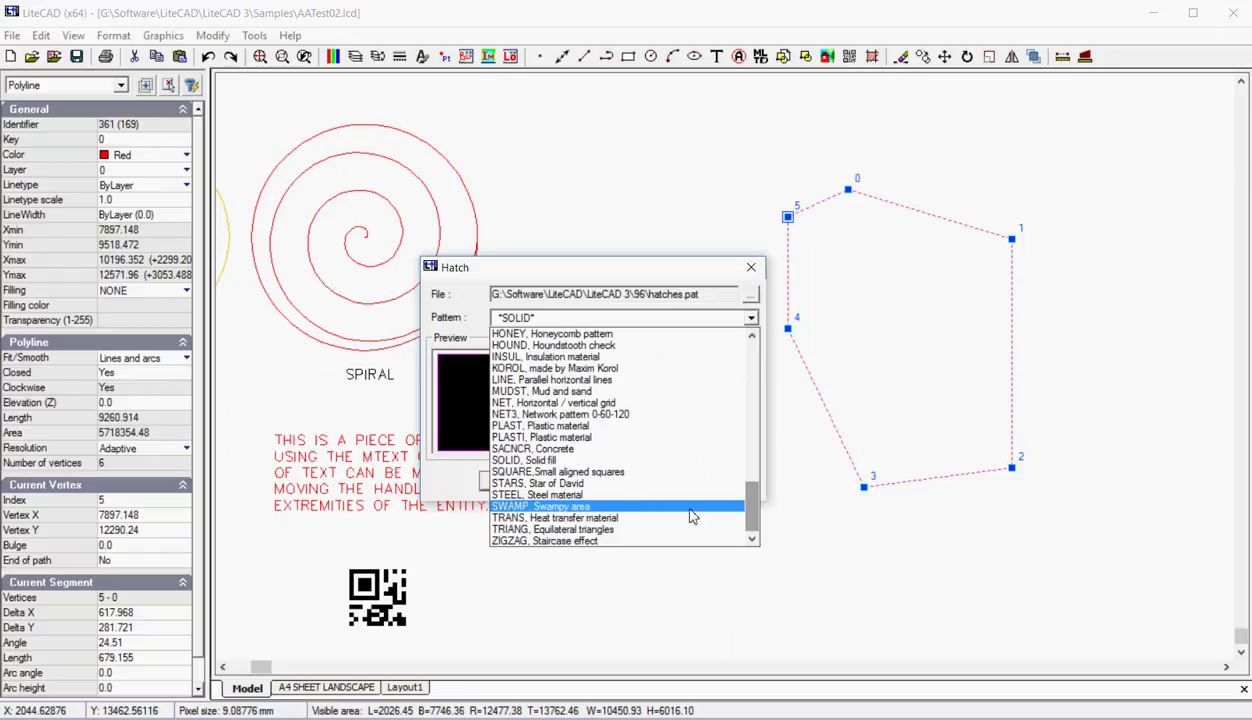
click(597, 381)
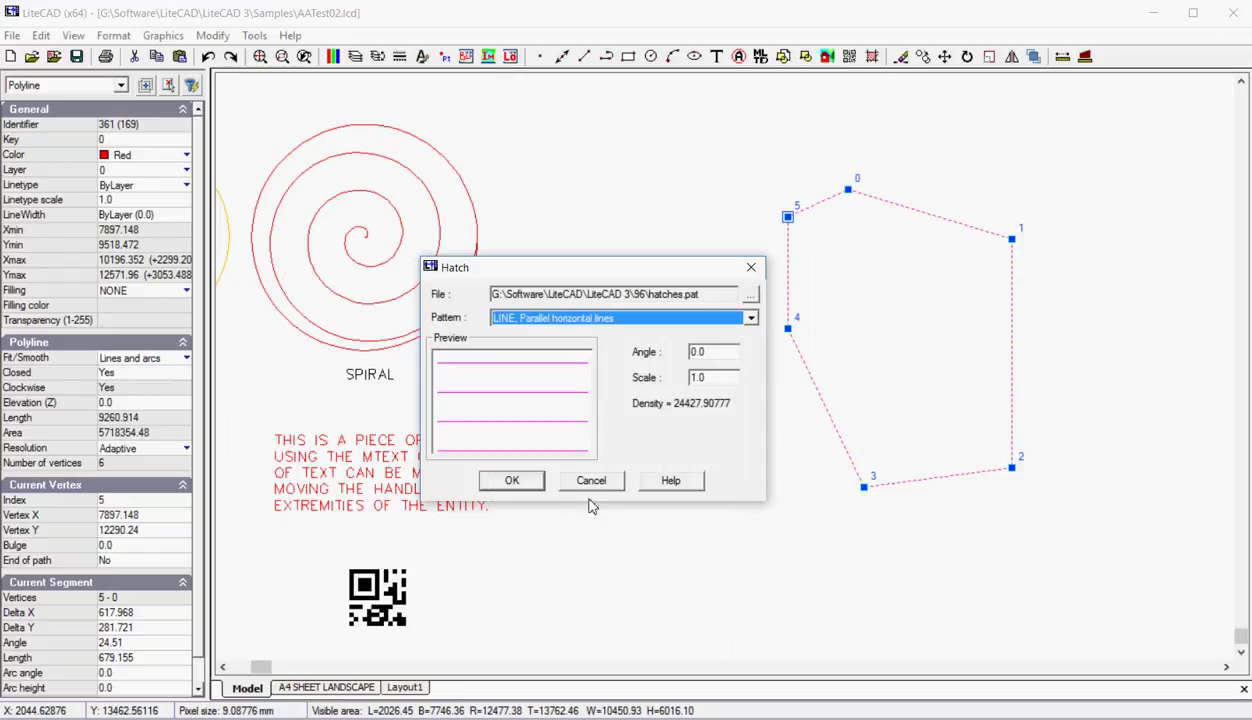
click(717, 380)
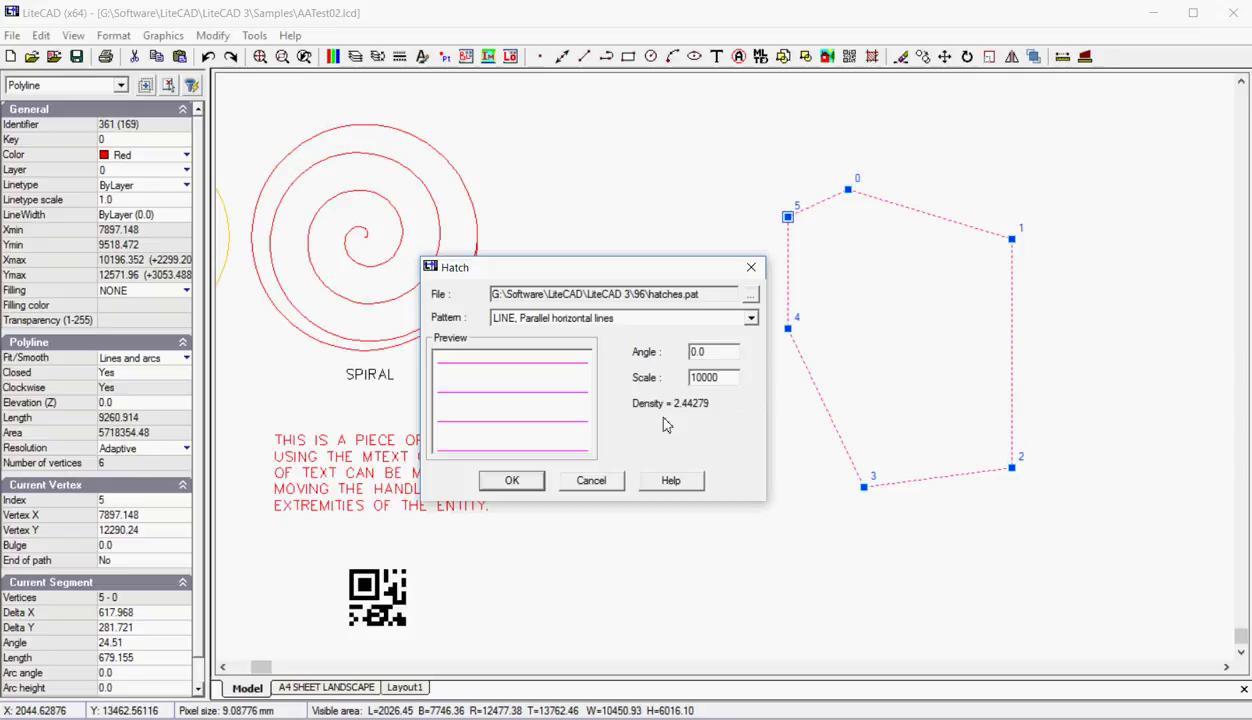
click(513, 482)
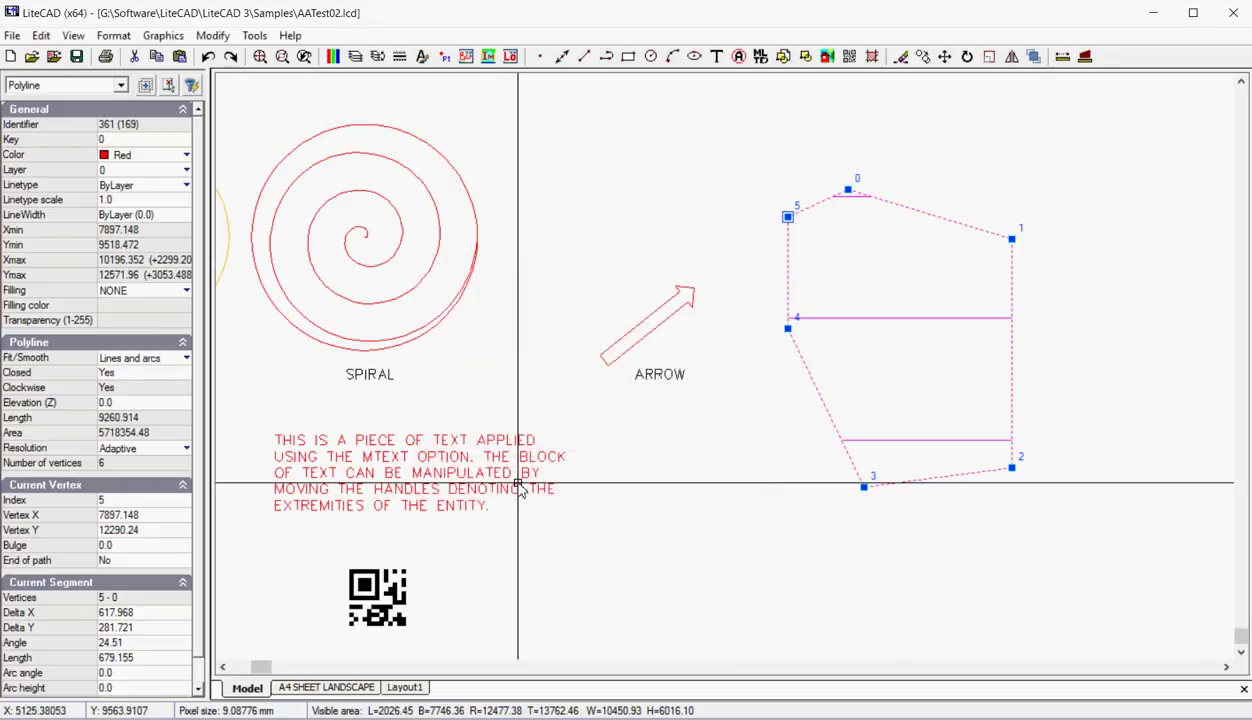
click(882, 442)
key(Escape)
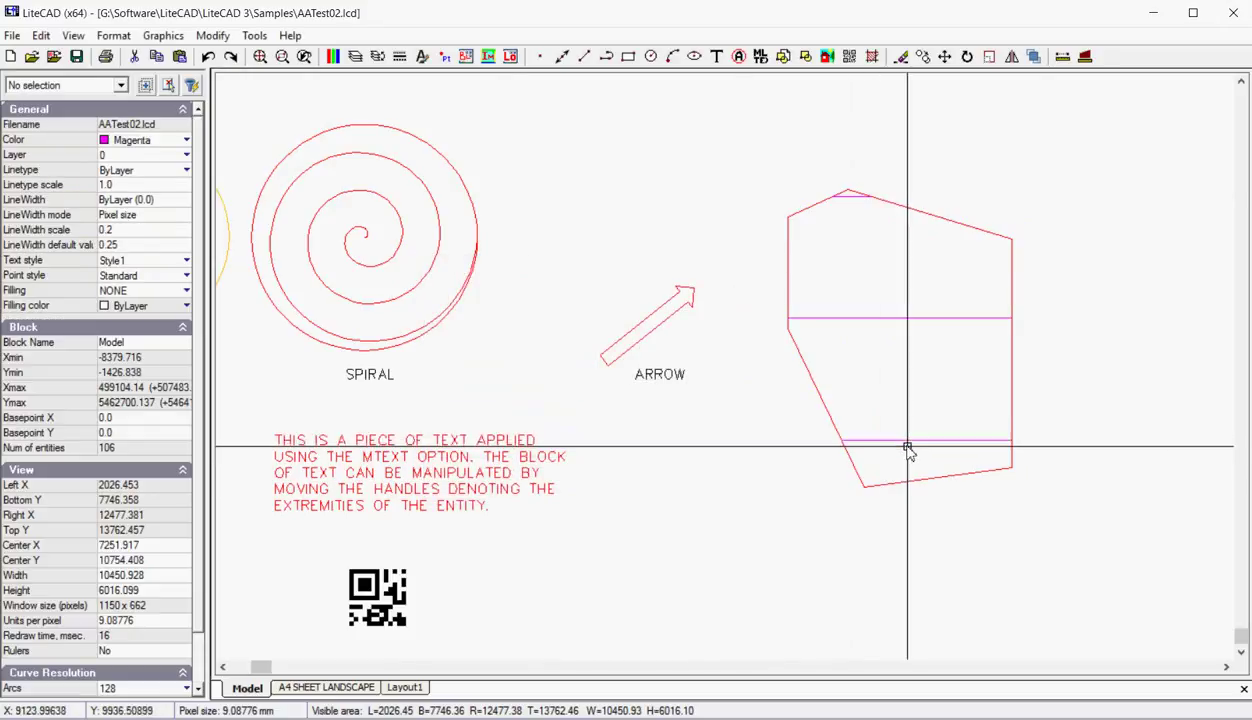
click(900, 444)
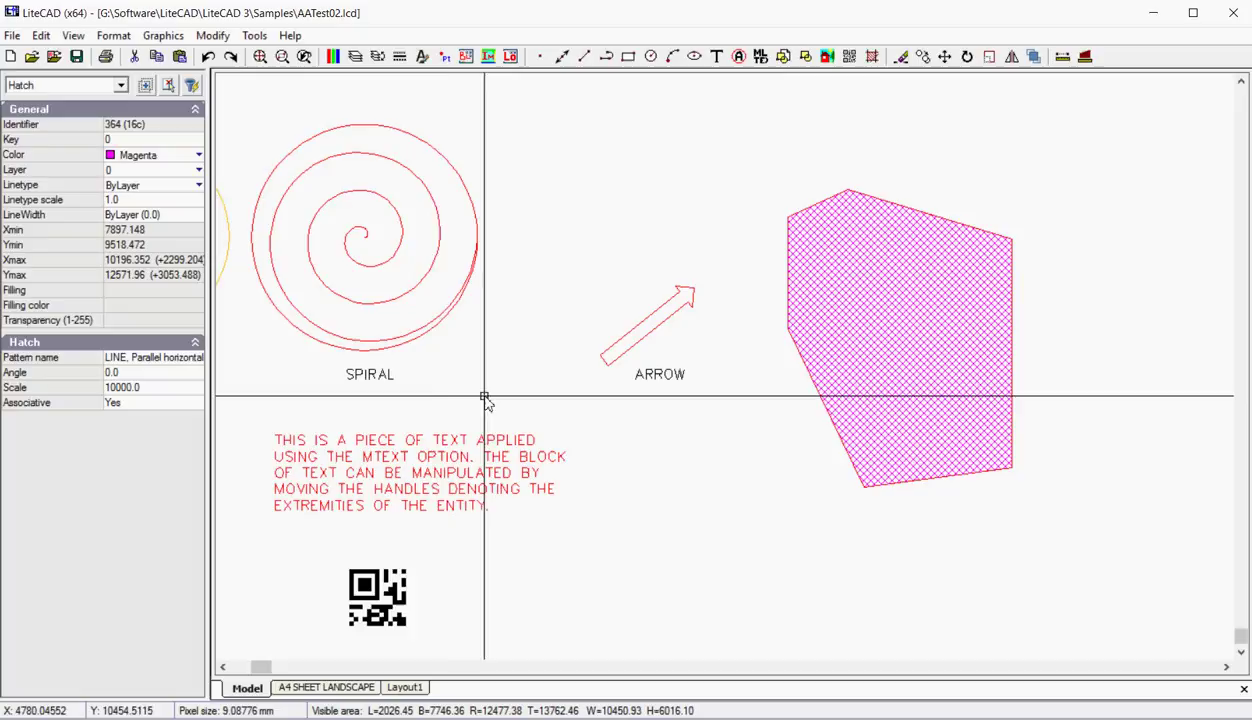
Step: Lower the magenta hatch scale to 2000, then to 1000, for denser horizontal lines
click(152, 388)
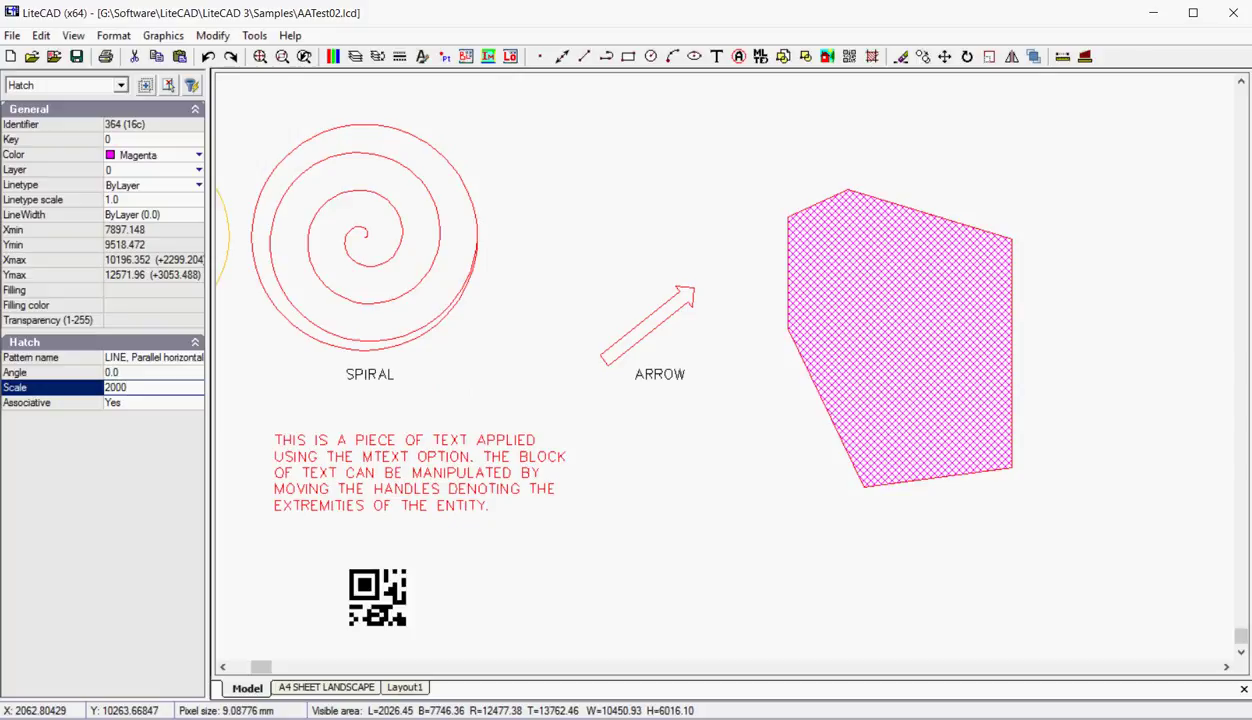
key(Return)
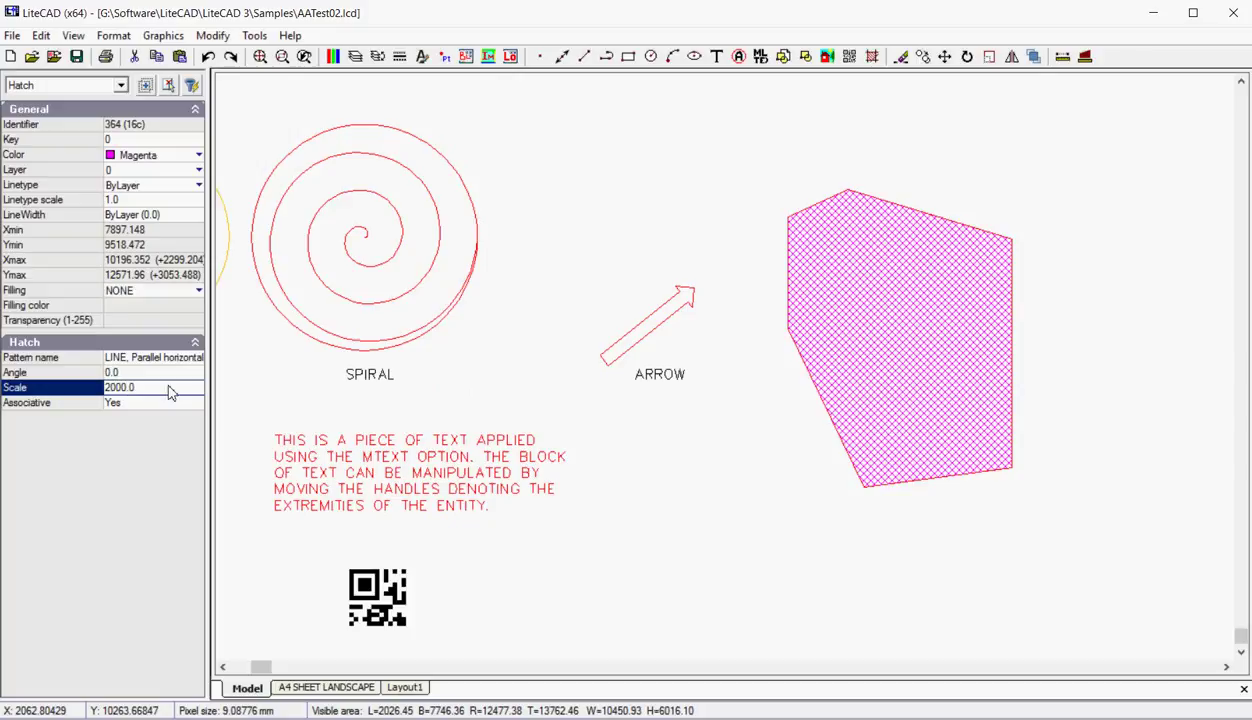
right_click(727, 534)
click(732, 531)
click(742, 510)
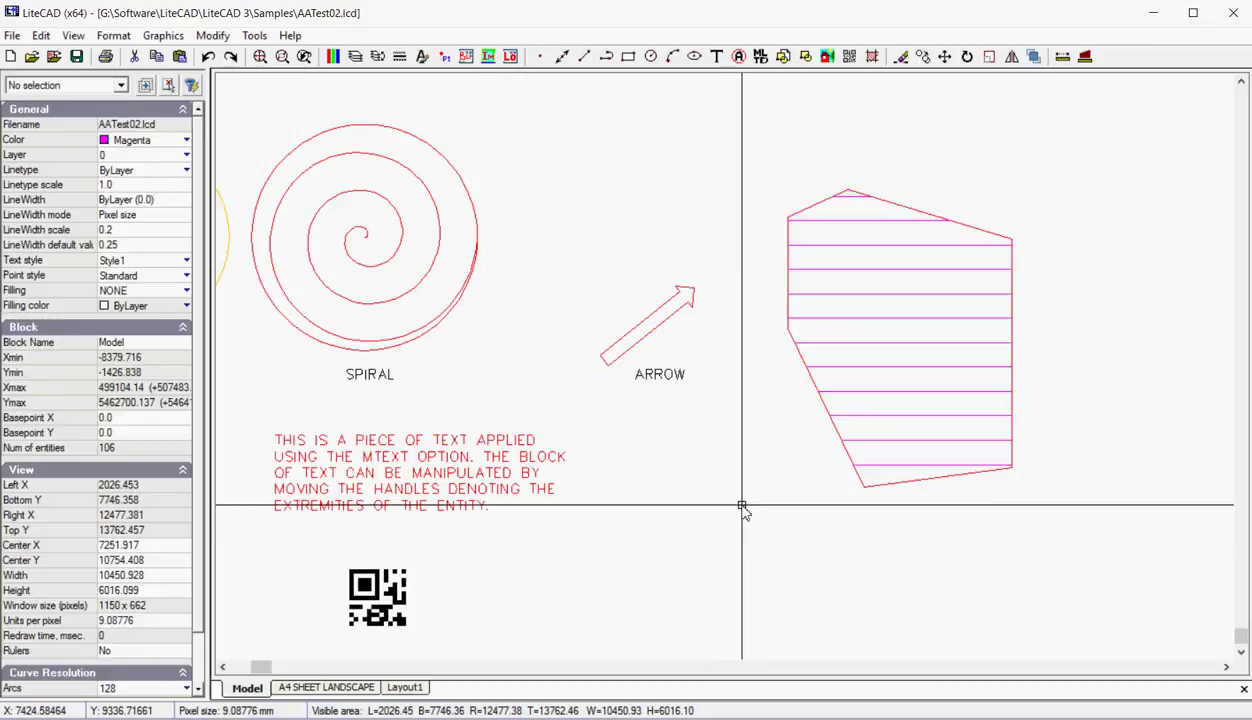
click(892, 345)
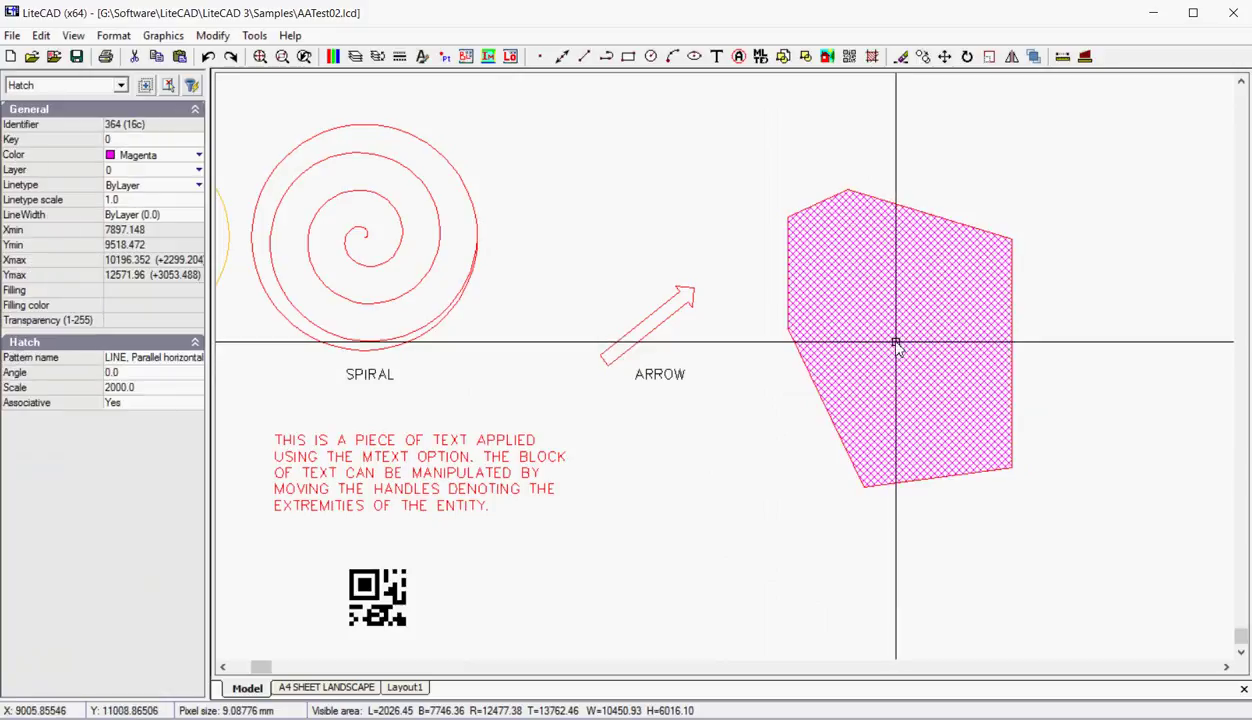
click(134, 389)
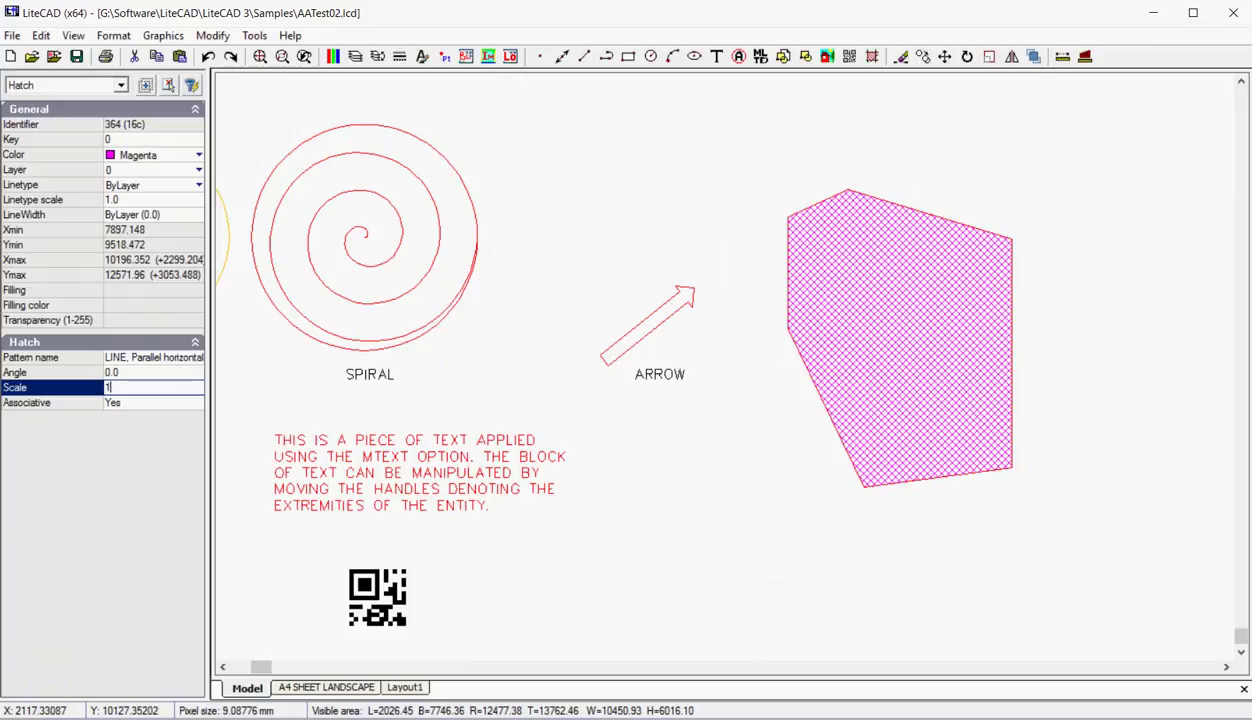
key(Return)
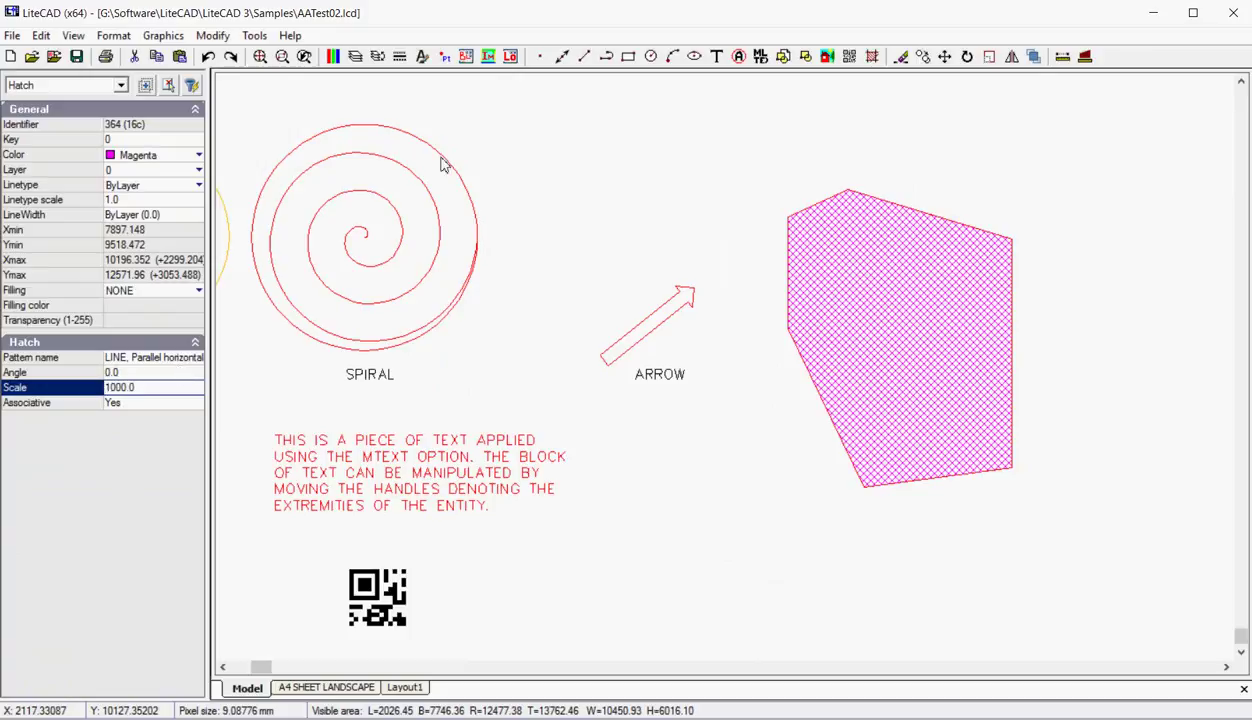
click(527, 157)
scroll(903, 383, down, 2)
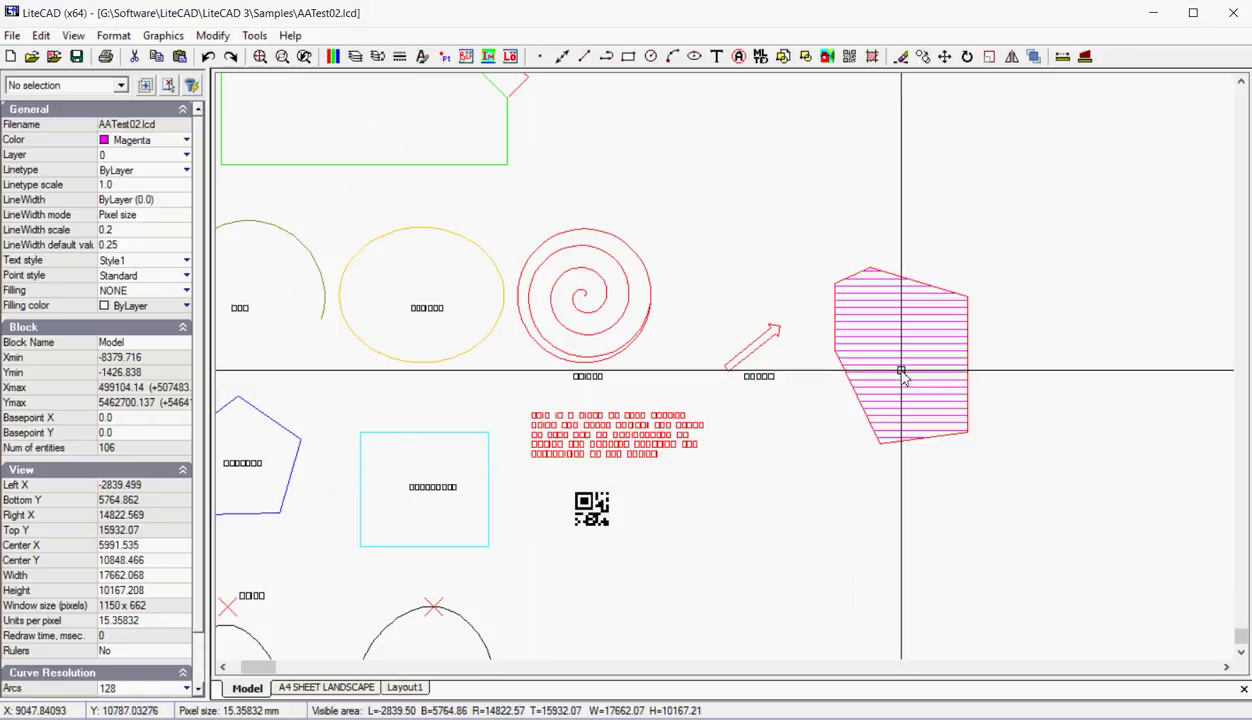
Step: Change the magenta polygon's hatch Angle to 45, then deselect it and zoom in
click(899, 380)
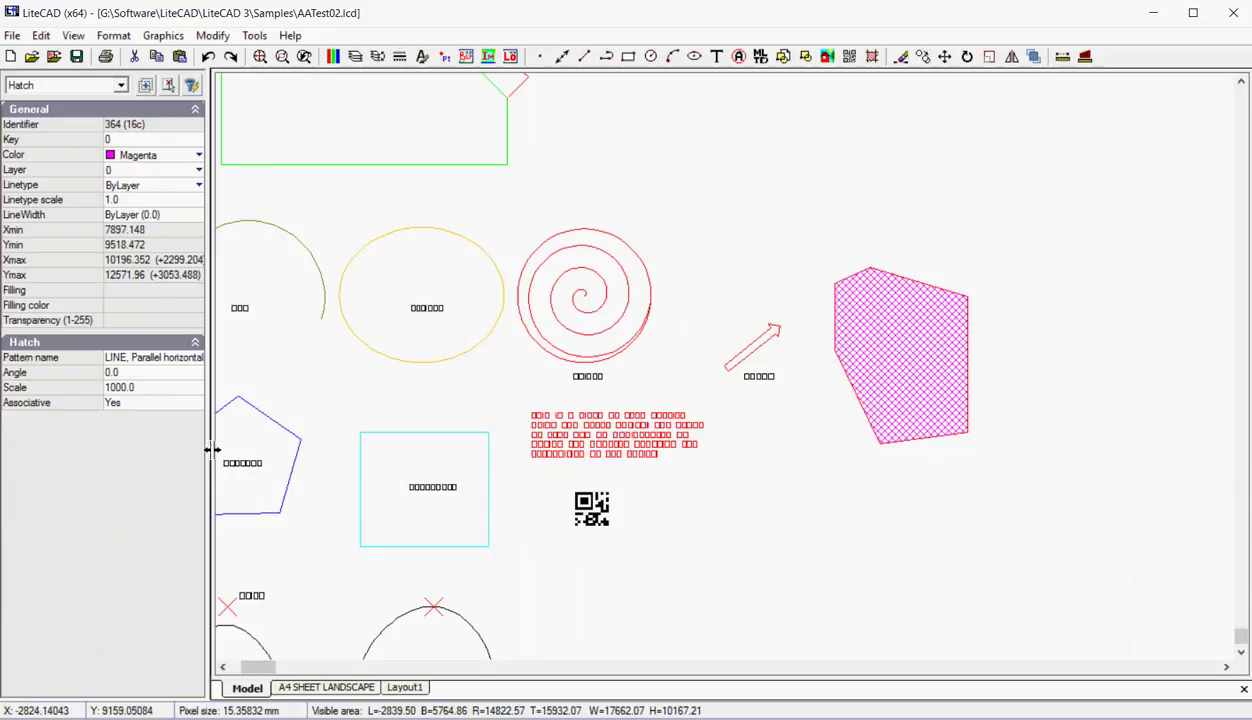
click(155, 372)
text(45)
key(Return)
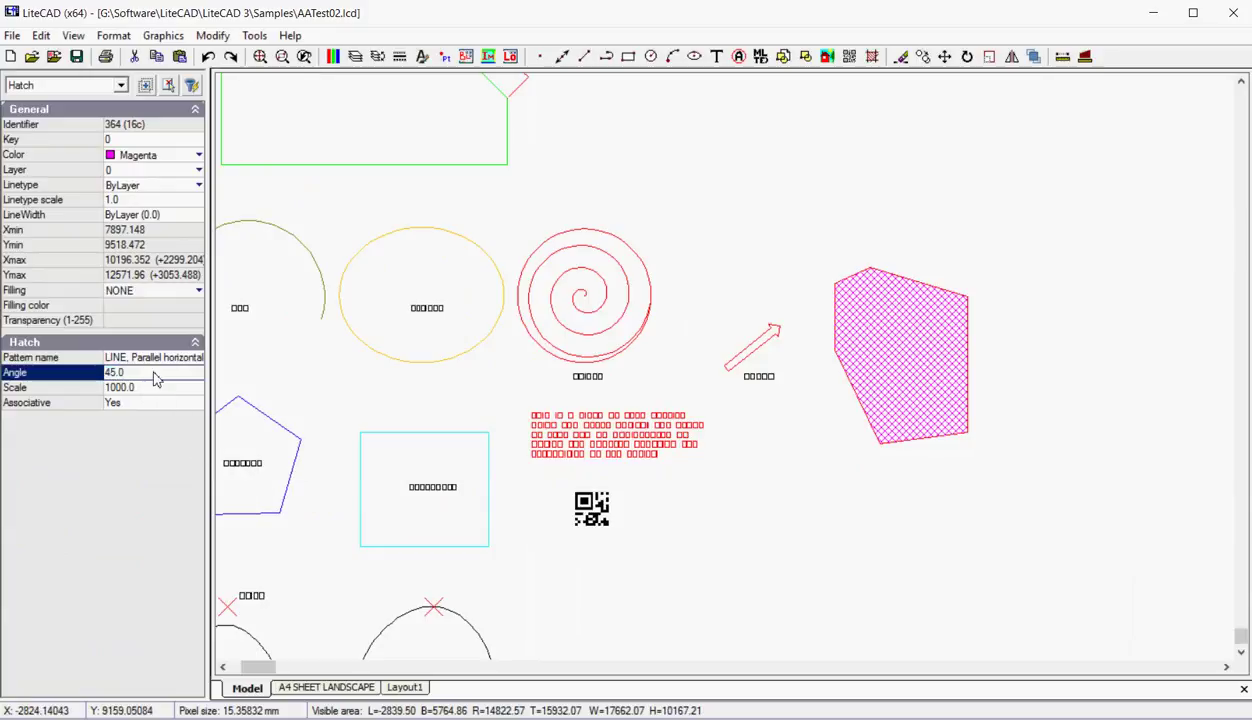
click(731, 290)
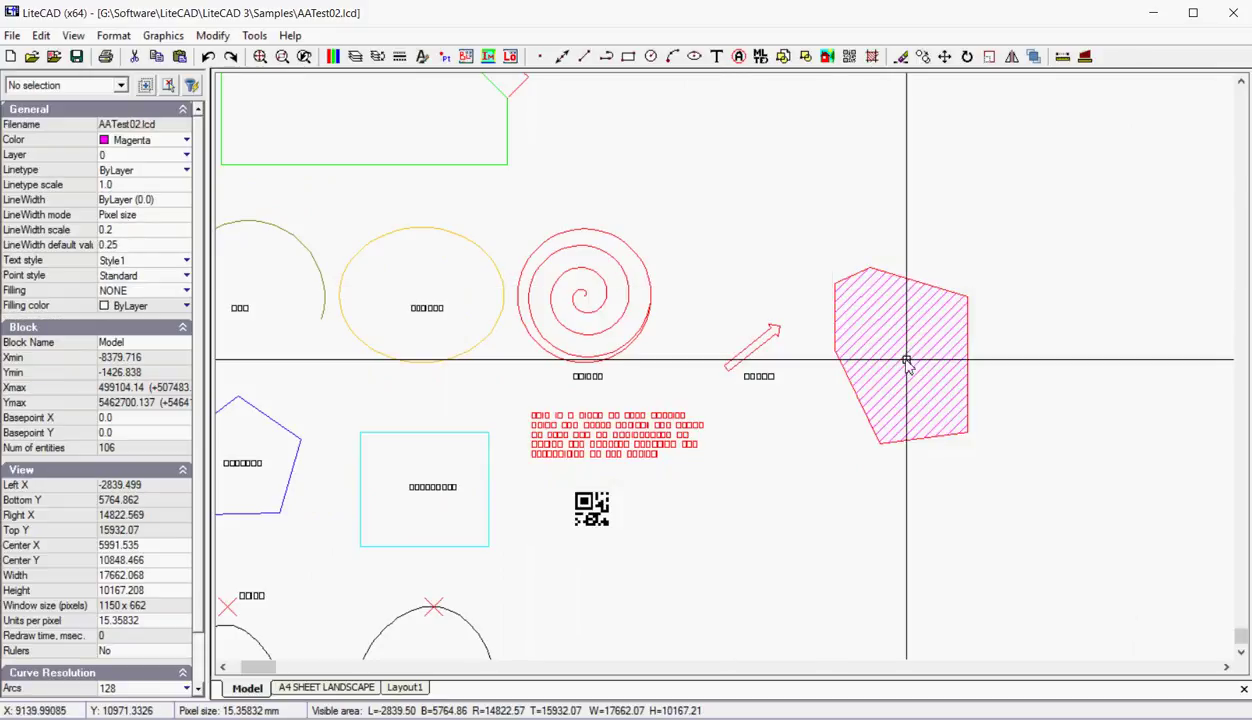
scroll(905, 363, up, 3)
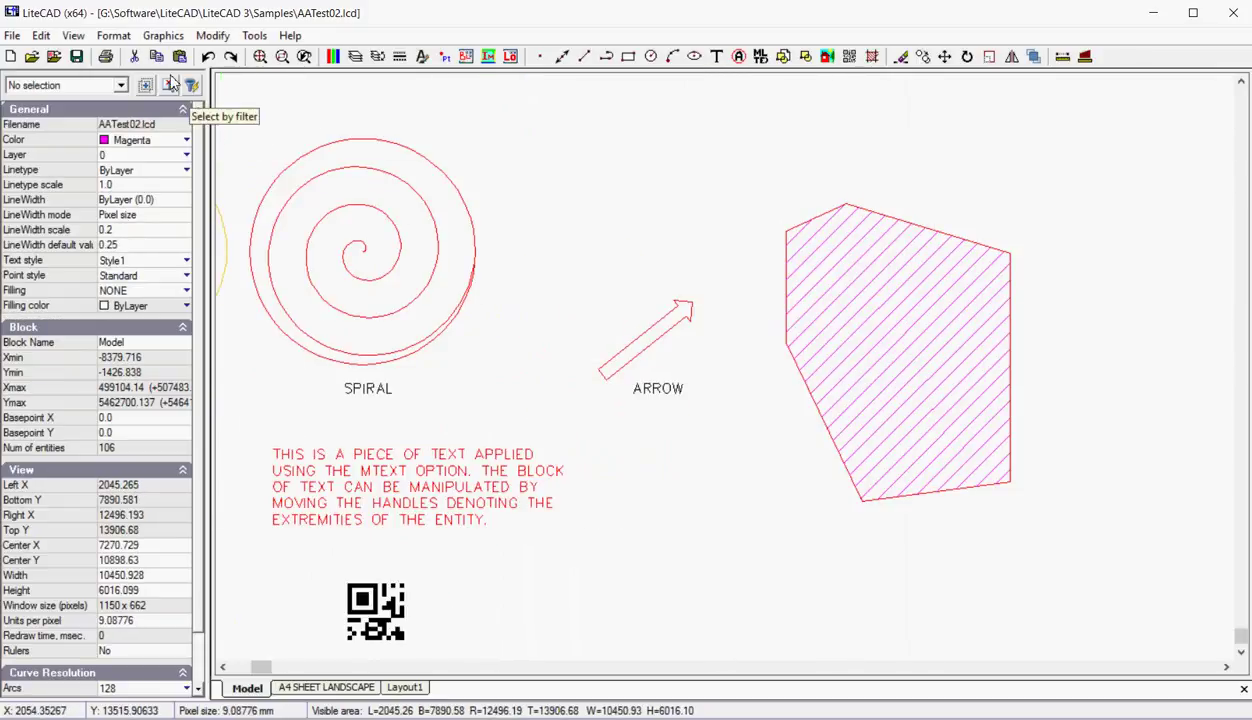
click(162, 37)
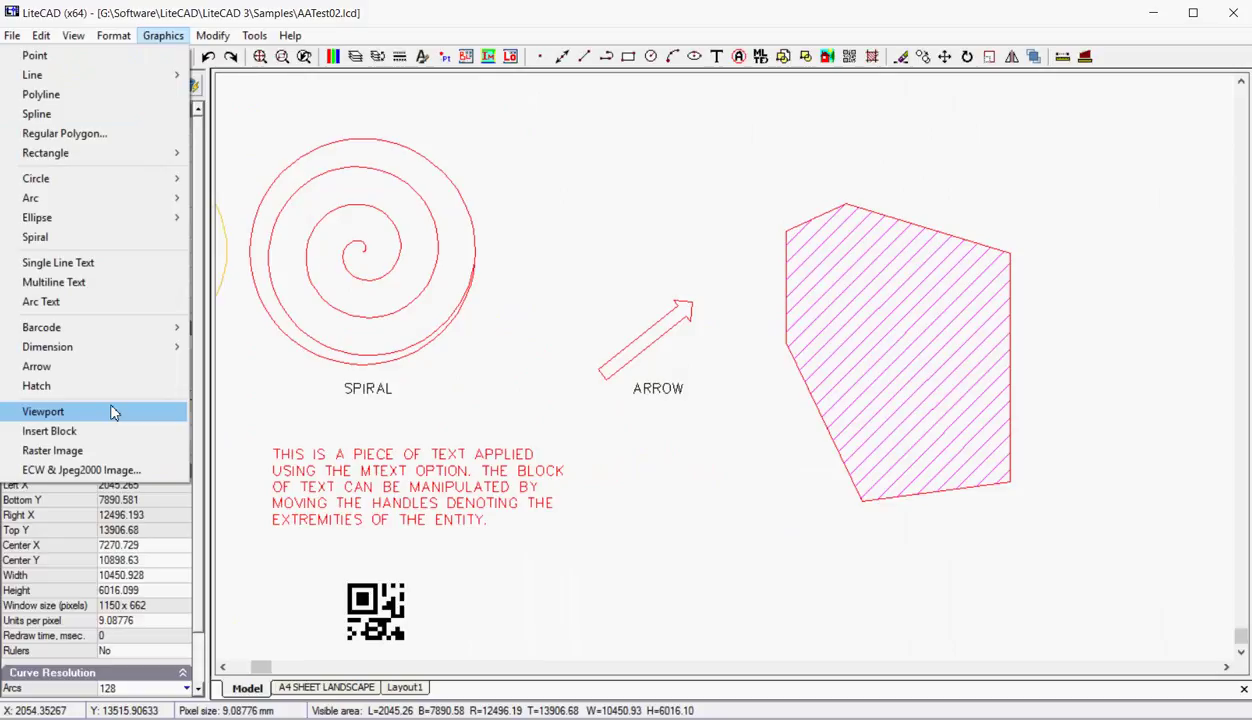
Step: Zoom onto the SplashPad spiral block and check its Block Reference properties
click(655, 558)
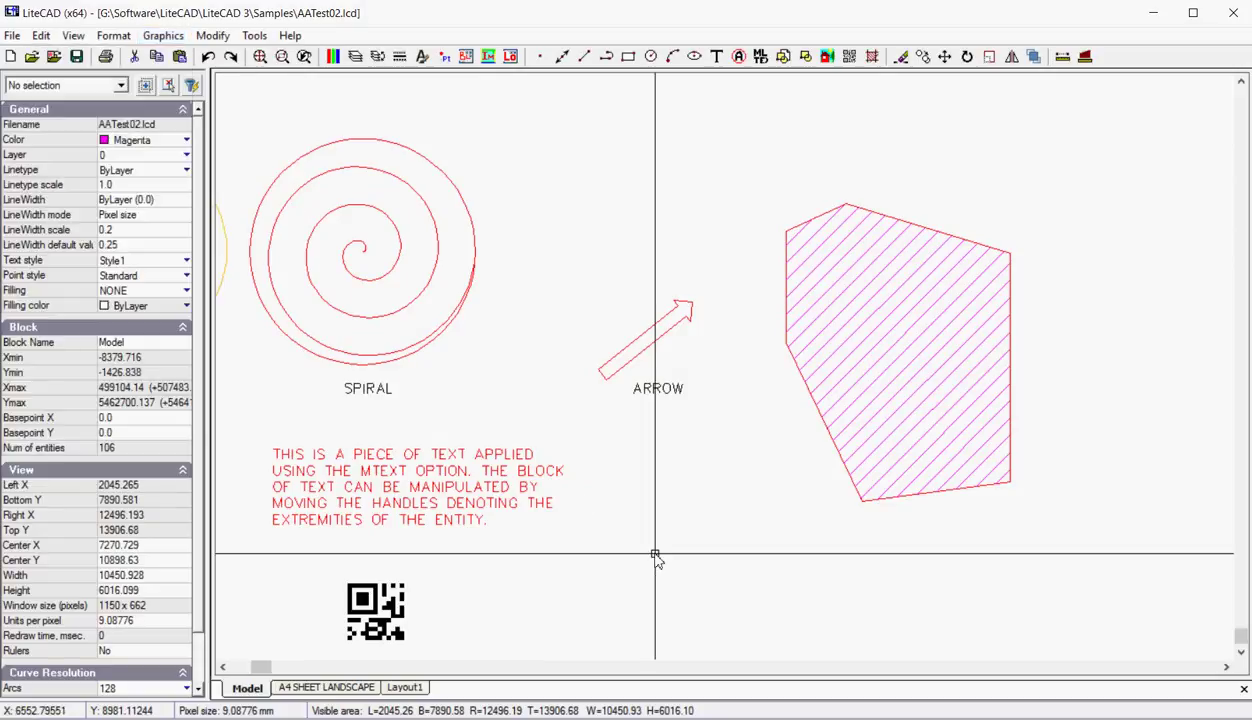
scroll(783, 140, down, 3)
scroll(738, 354, up, 2)
mouse_move(738, 354)
middle_down()
mouse_move(713, 590)
mouse_move(756, 629)
middle_up()
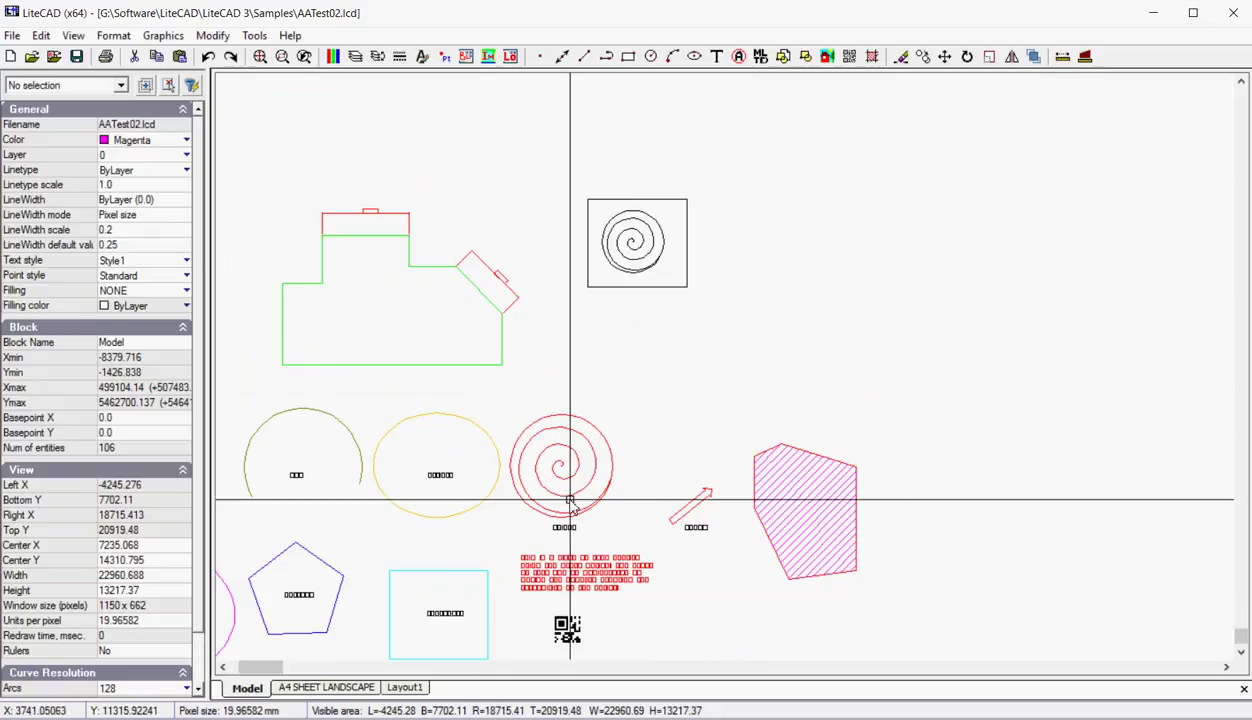
scroll(638, 226, up, 3)
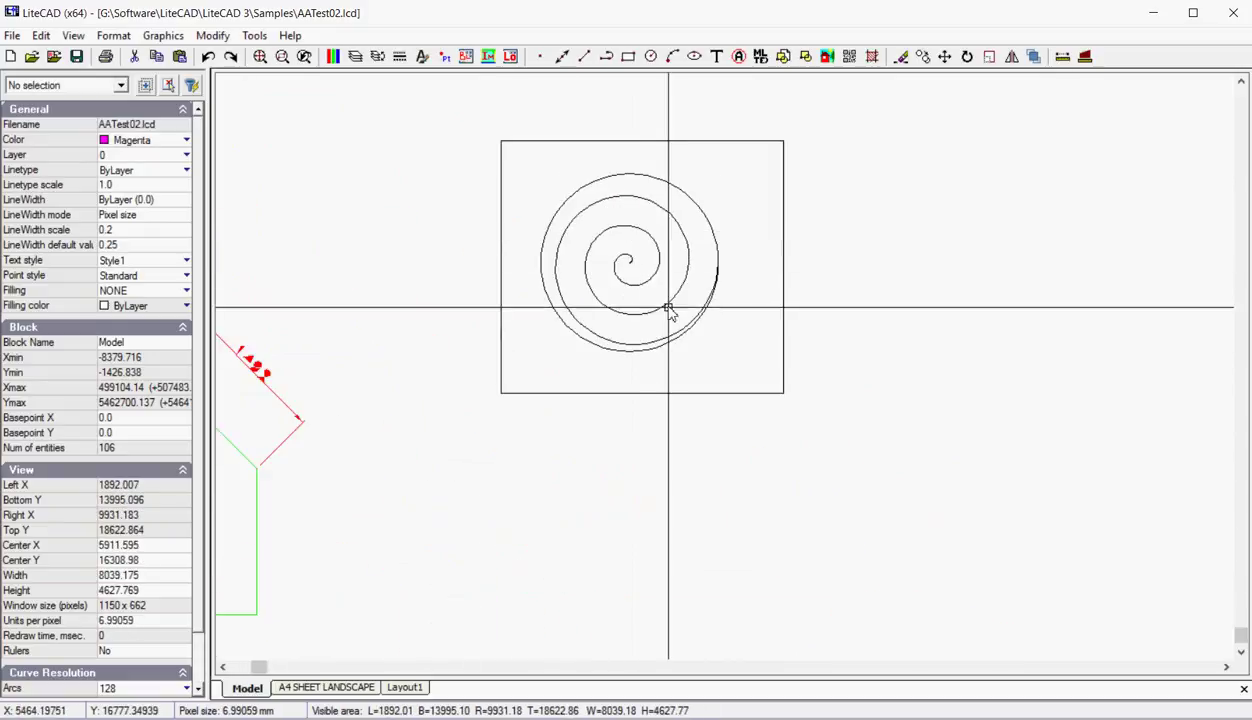
click(703, 394)
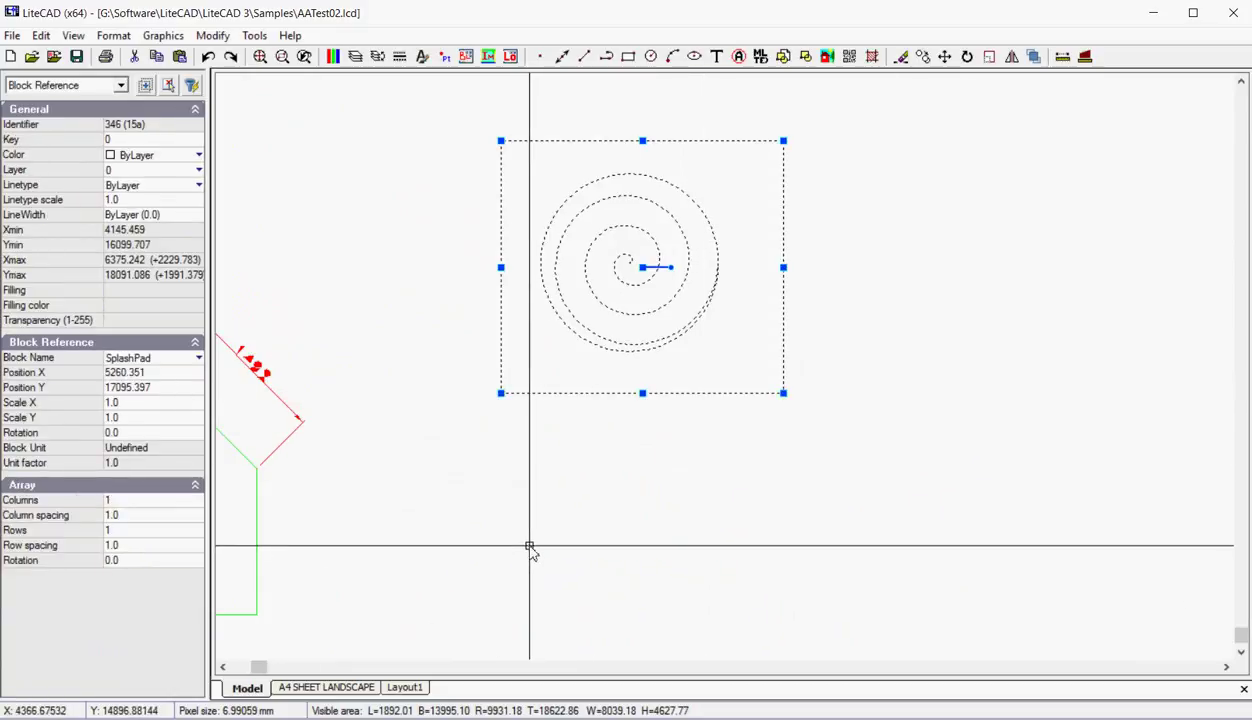
key(Escape)
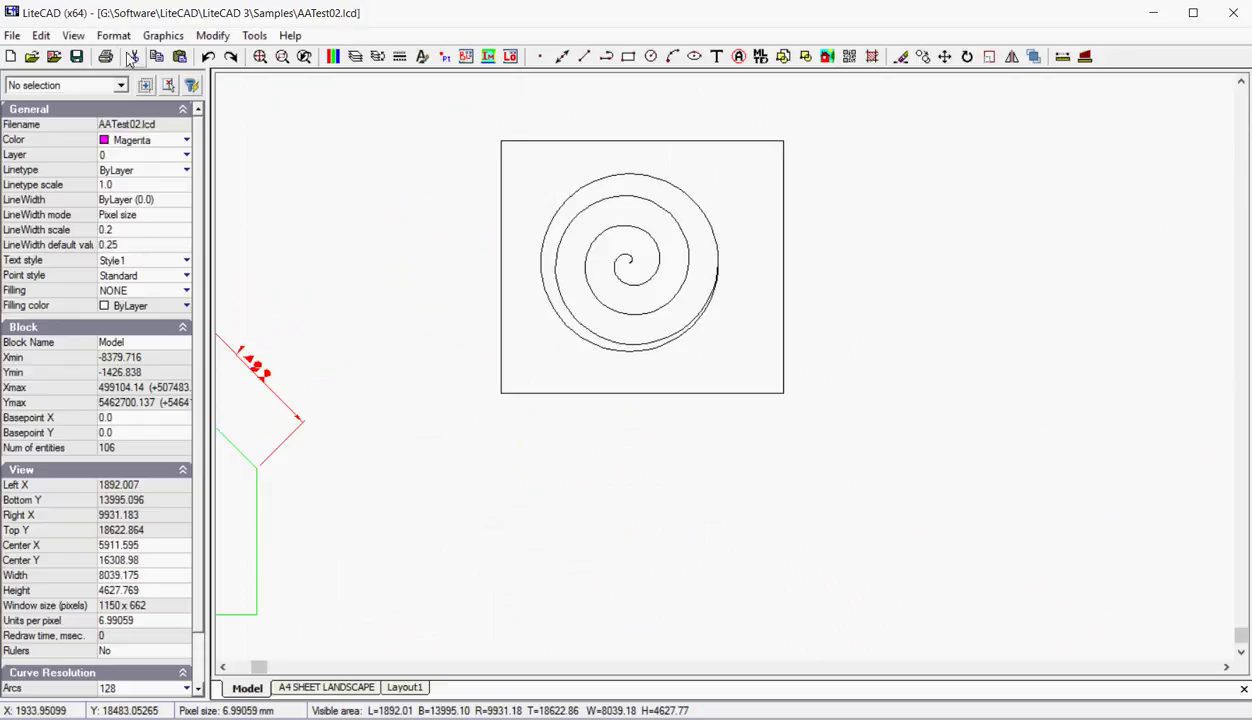
Step: Insert another SplashPad block just right of the original spiral block
click(160, 36)
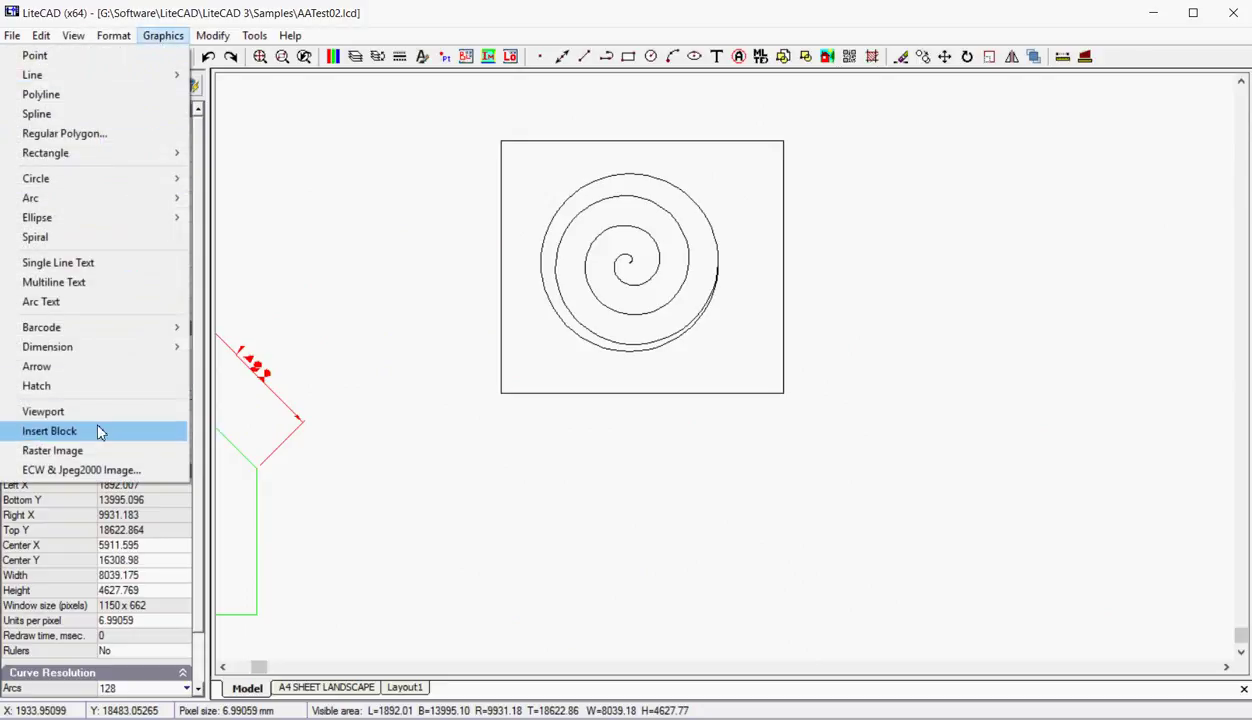
click(50, 431)
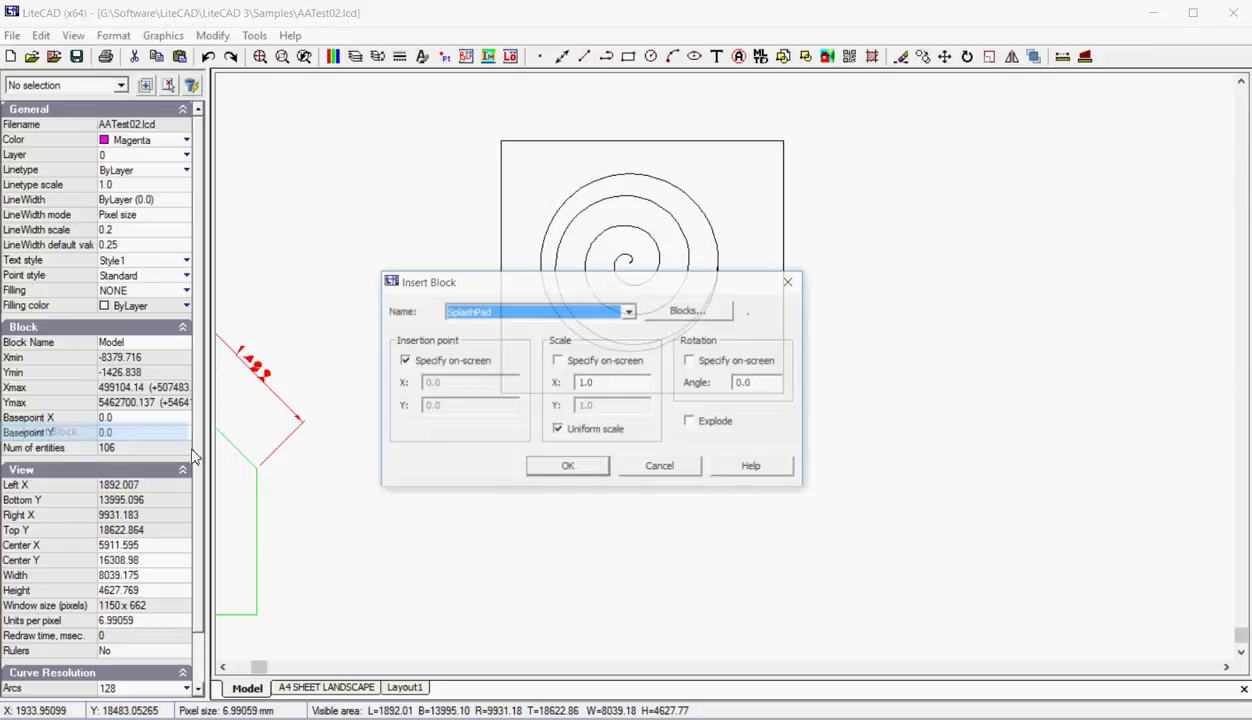
click(630, 313)
click(630, 313)
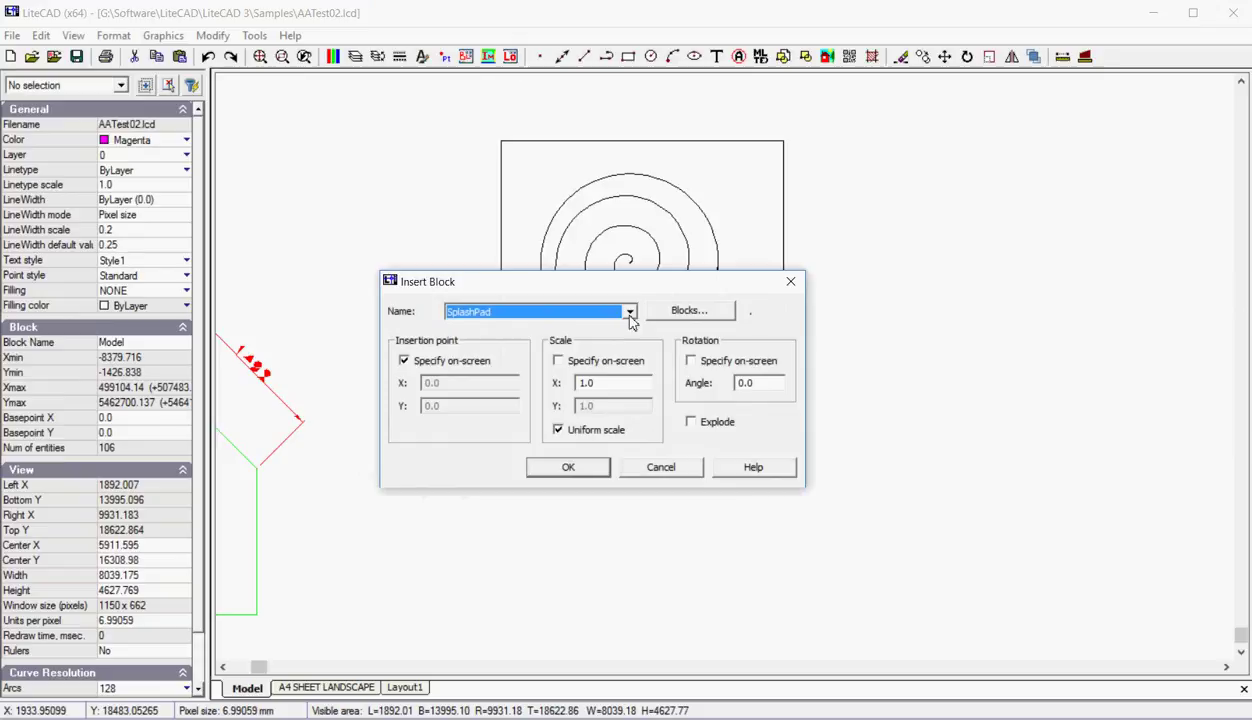
click(568, 468)
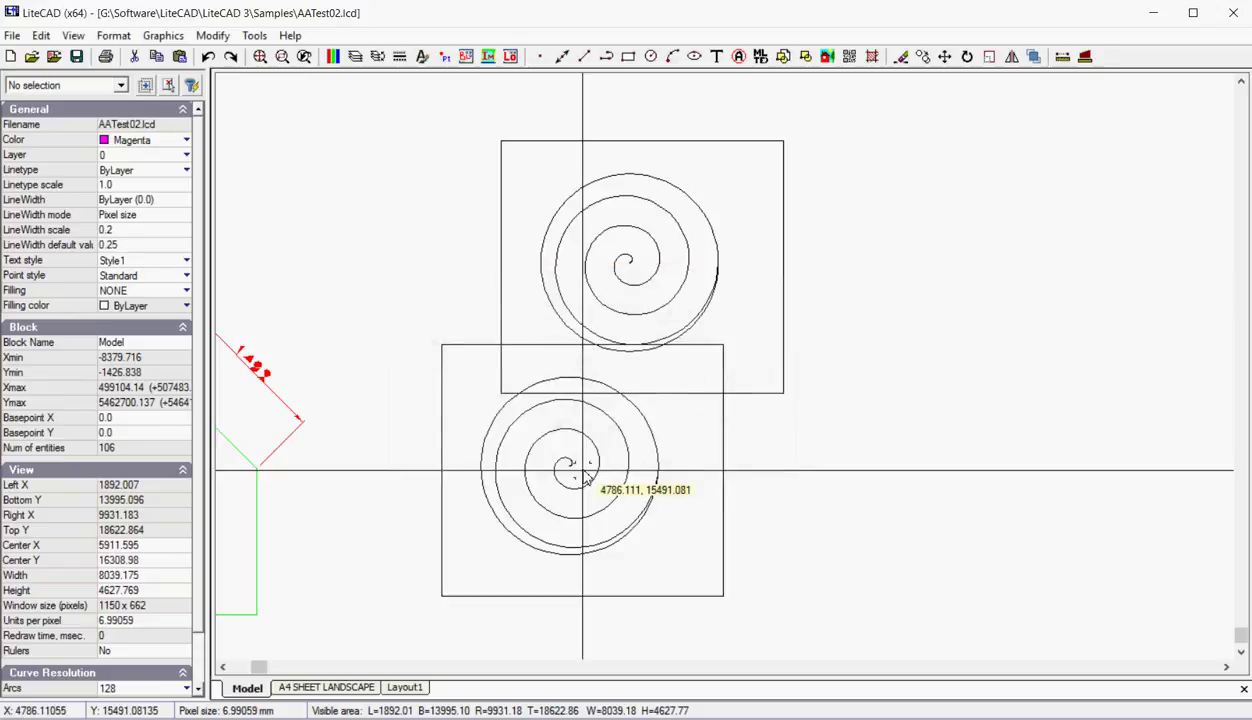
click(1004, 405)
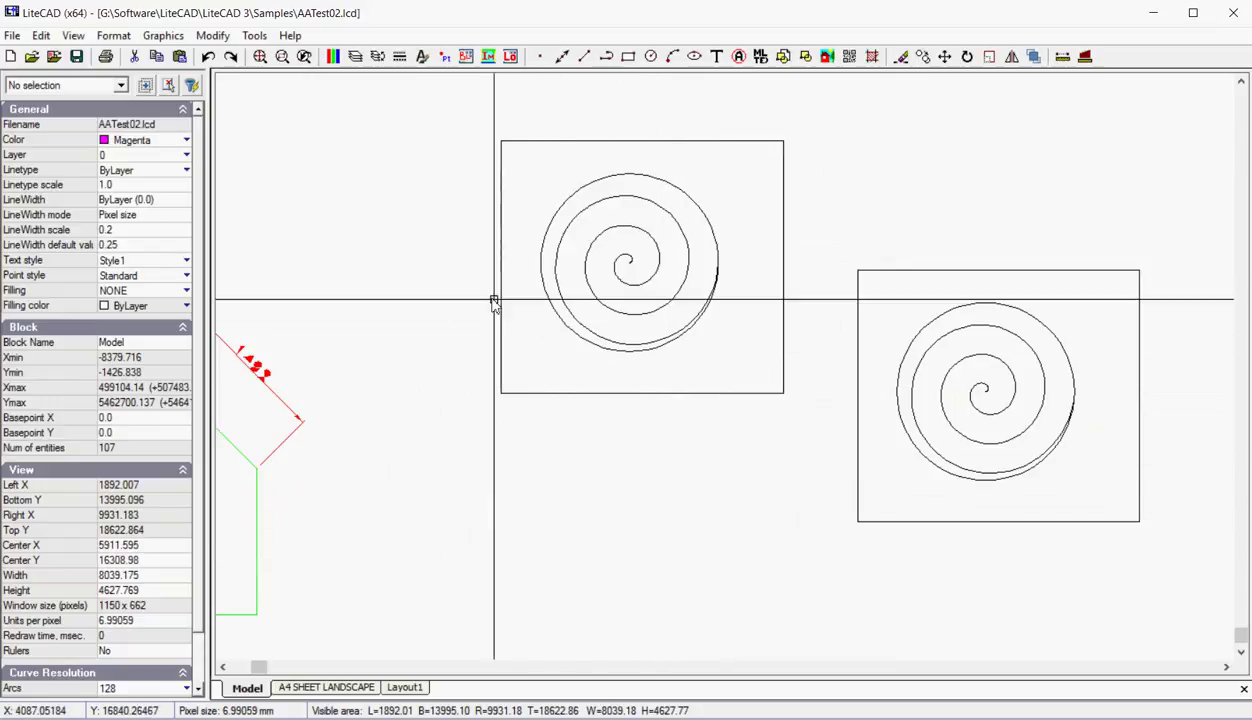
click(163, 35)
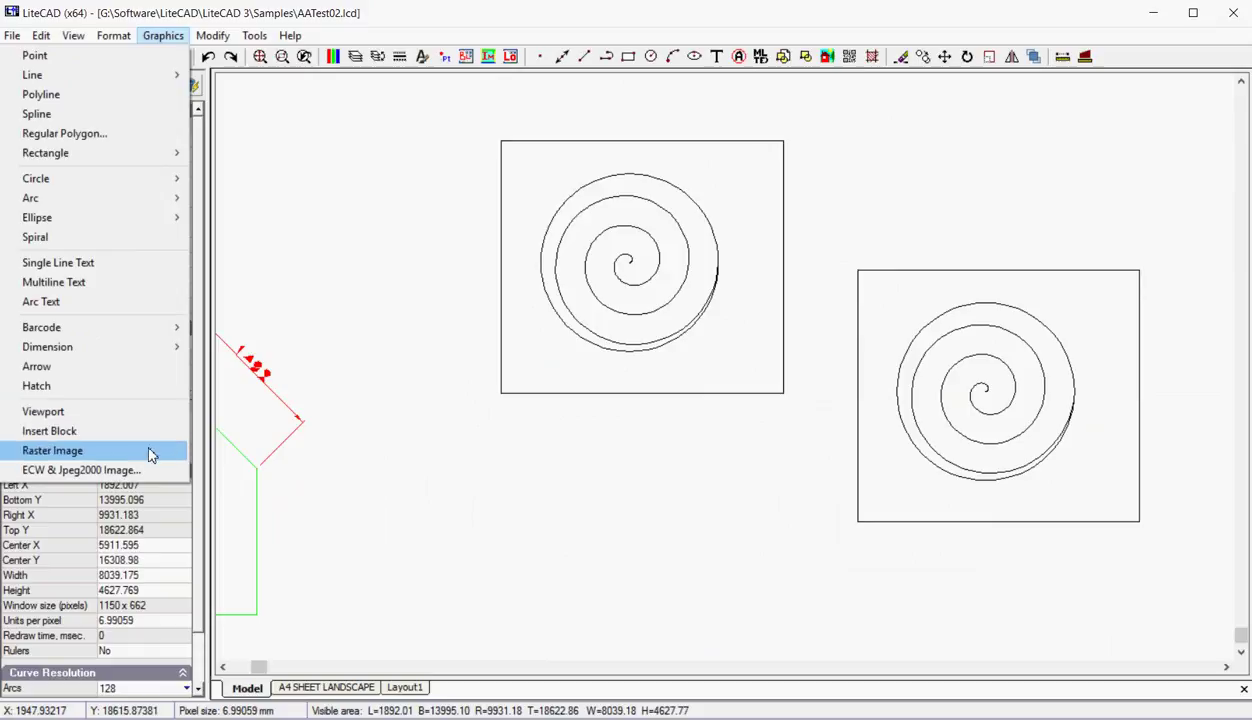
Step: Insert the BurnleyFinal raster image by two corners above the green outline, then zoom to check
click(93, 455)
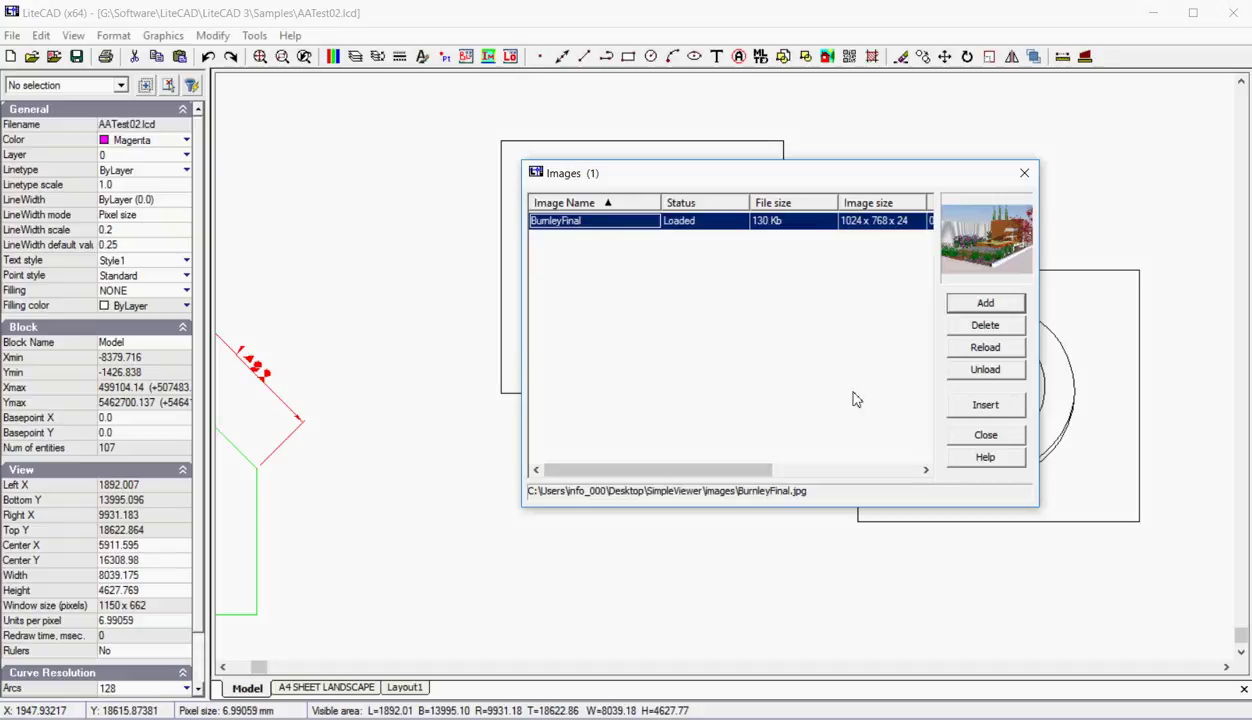
click(981, 407)
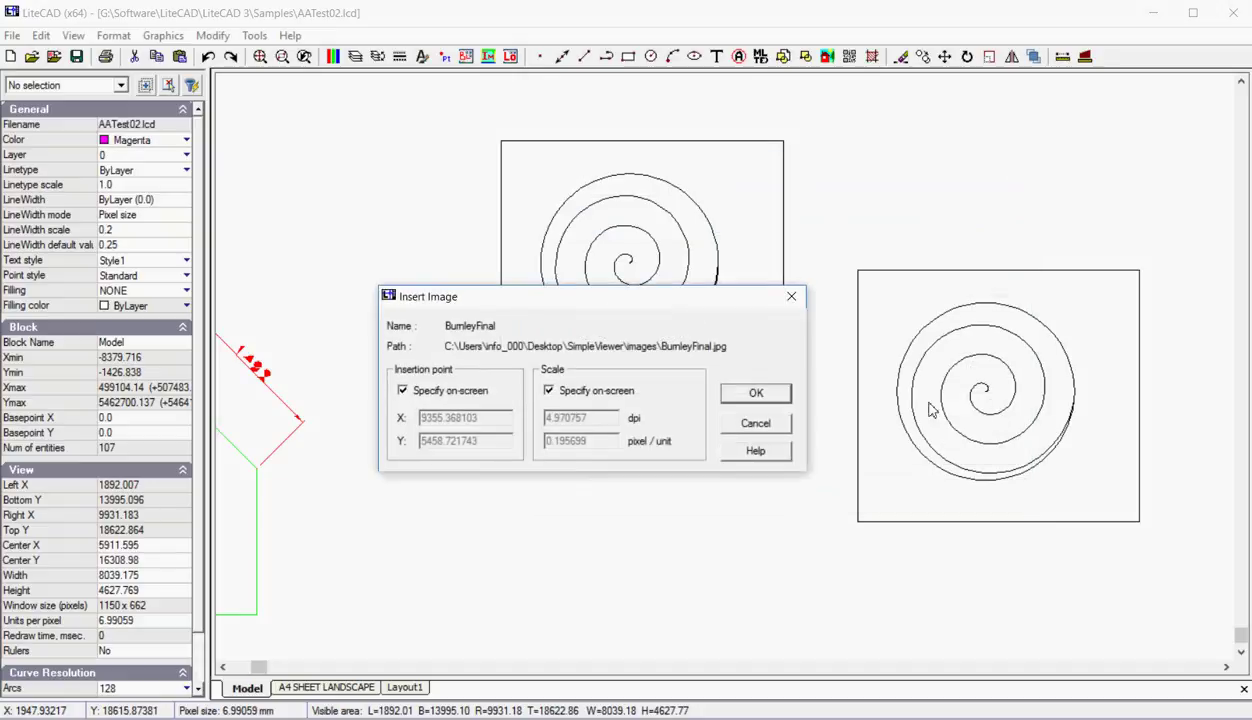
click(752, 392)
scroll(749, 391, down, 5)
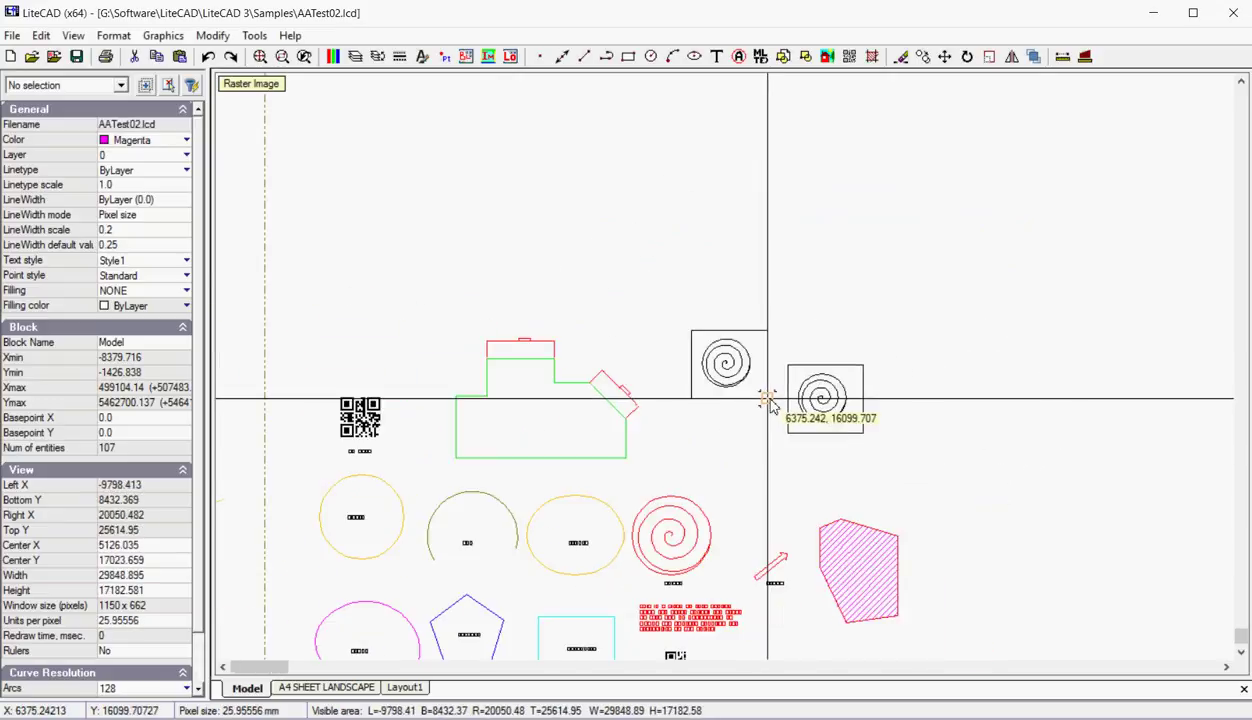
click(377, 288)
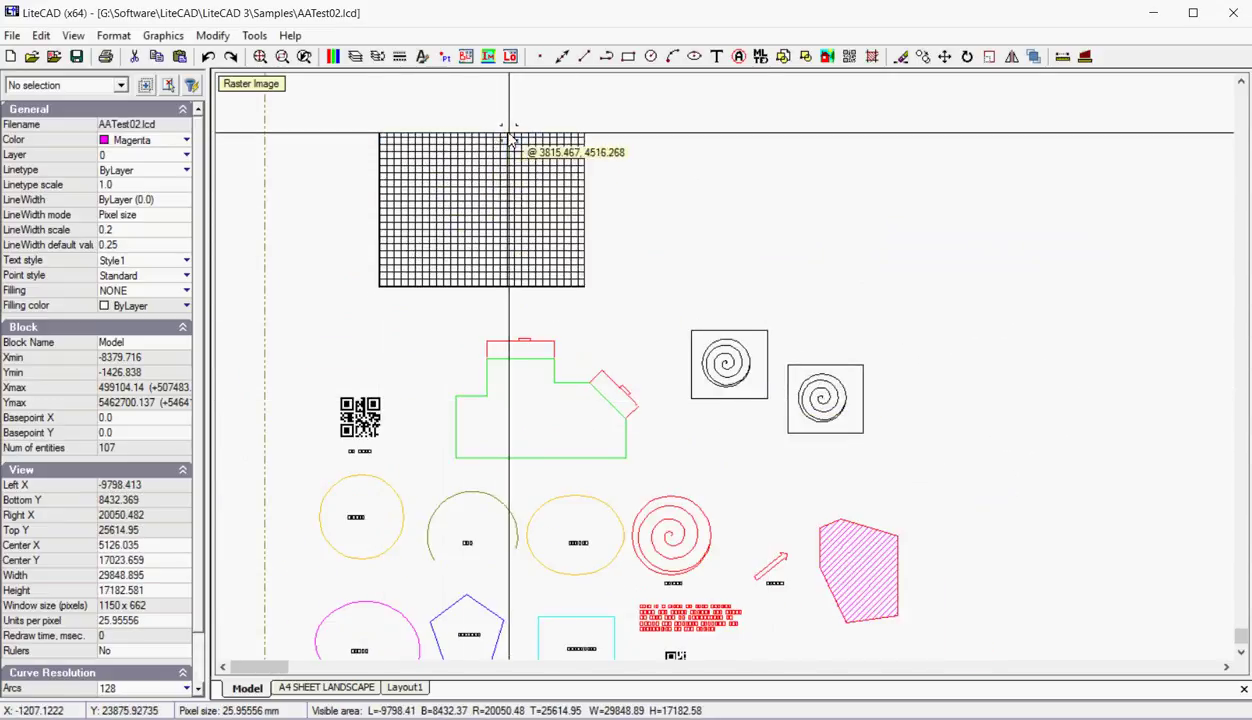
click(517, 140)
scroll(502, 220, up, 5)
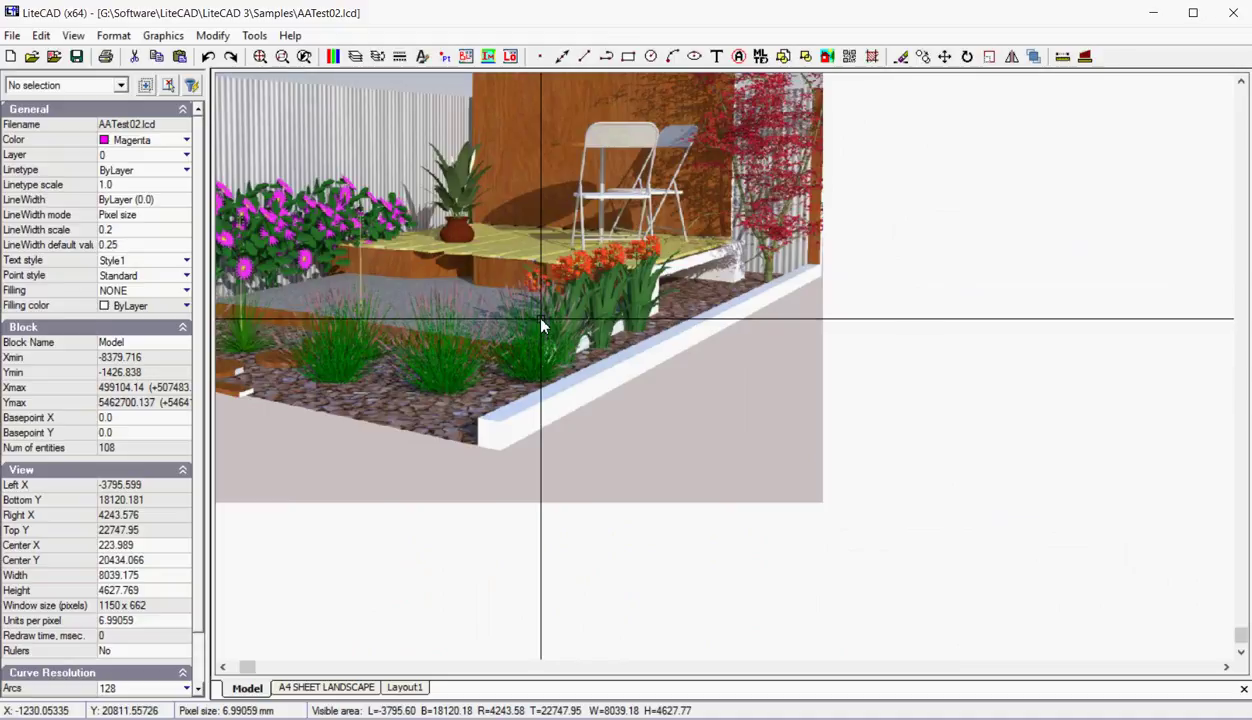
scroll(541, 322, down, 3)
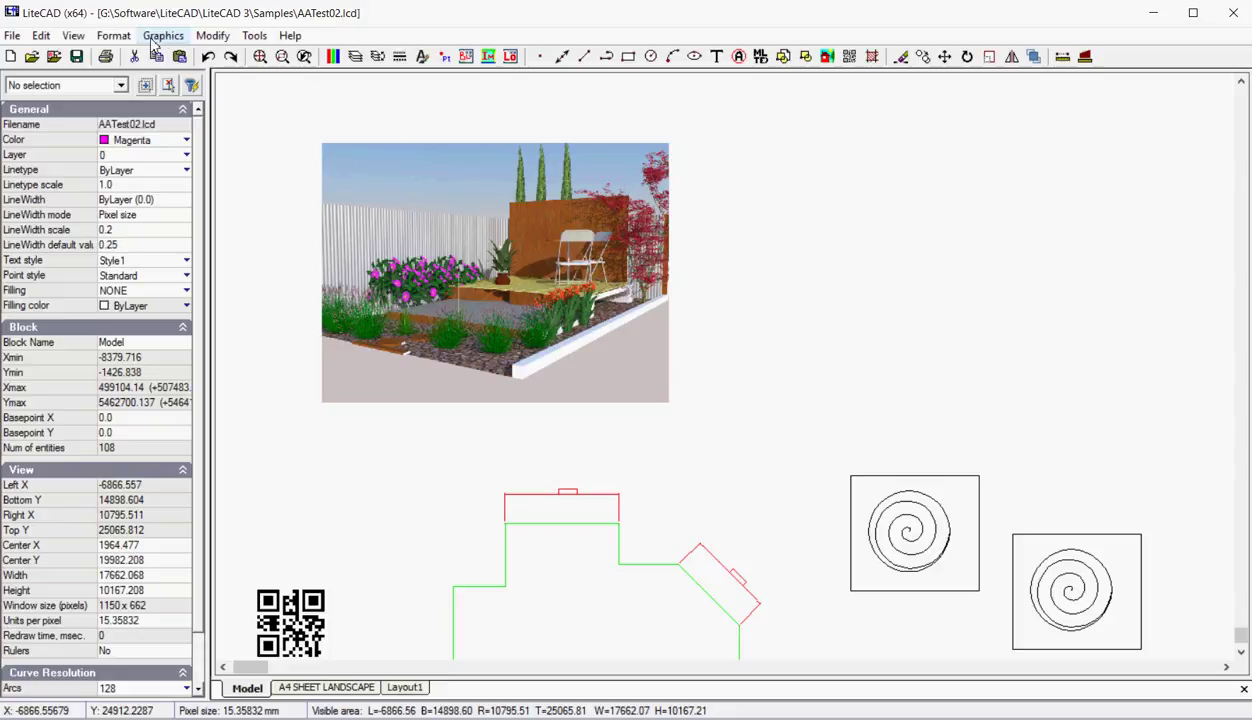
Step: Save the drawing, start a new file, and load city_vancouver_utm10_2009.ecw as an ECW image
click(76, 56)
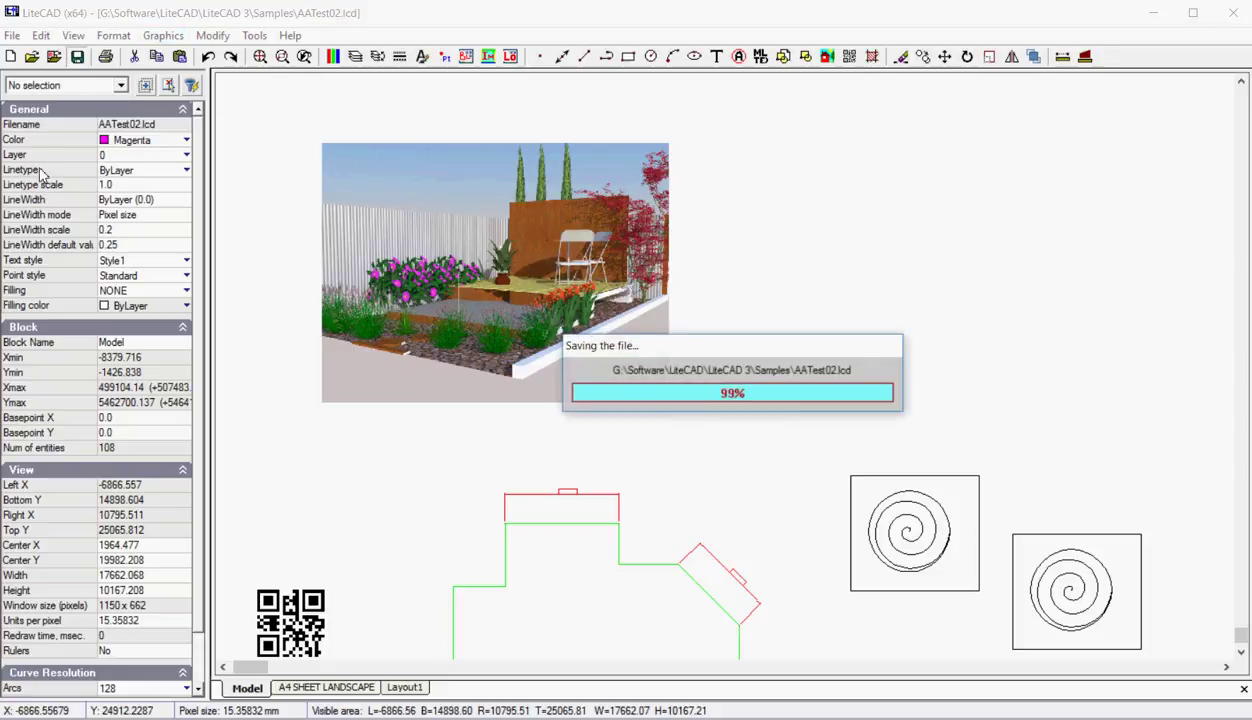
click(11, 57)
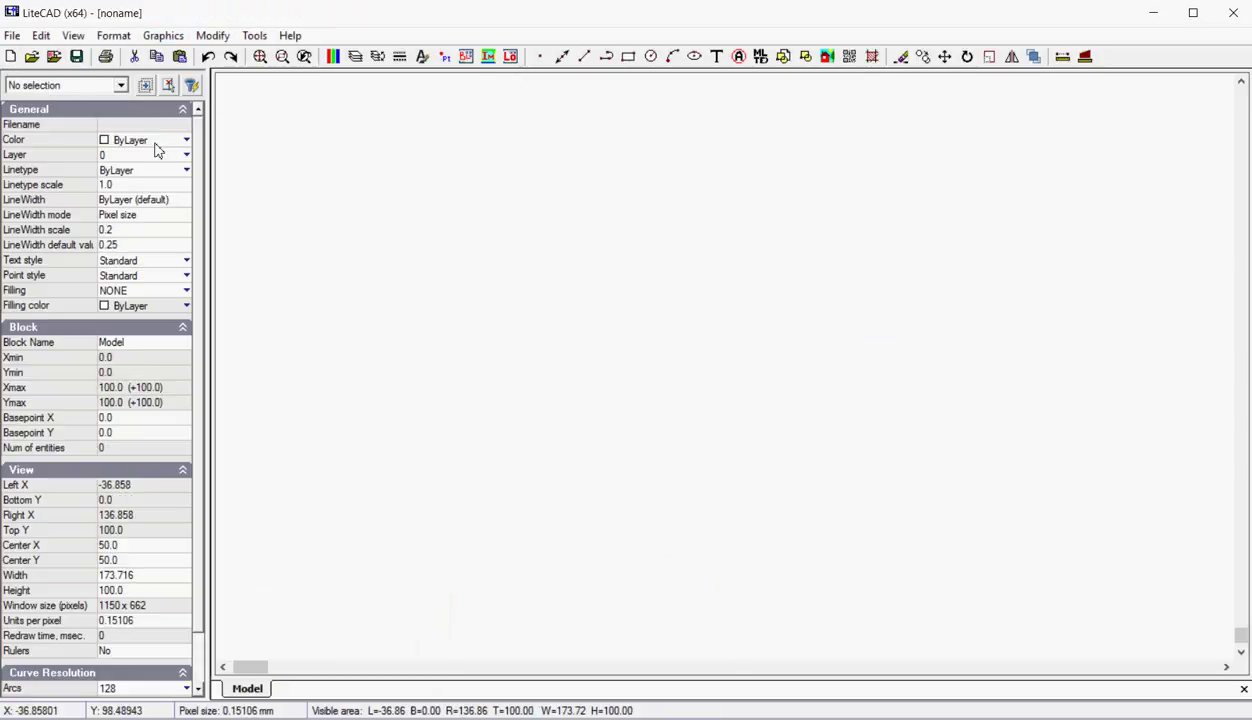
click(162, 35)
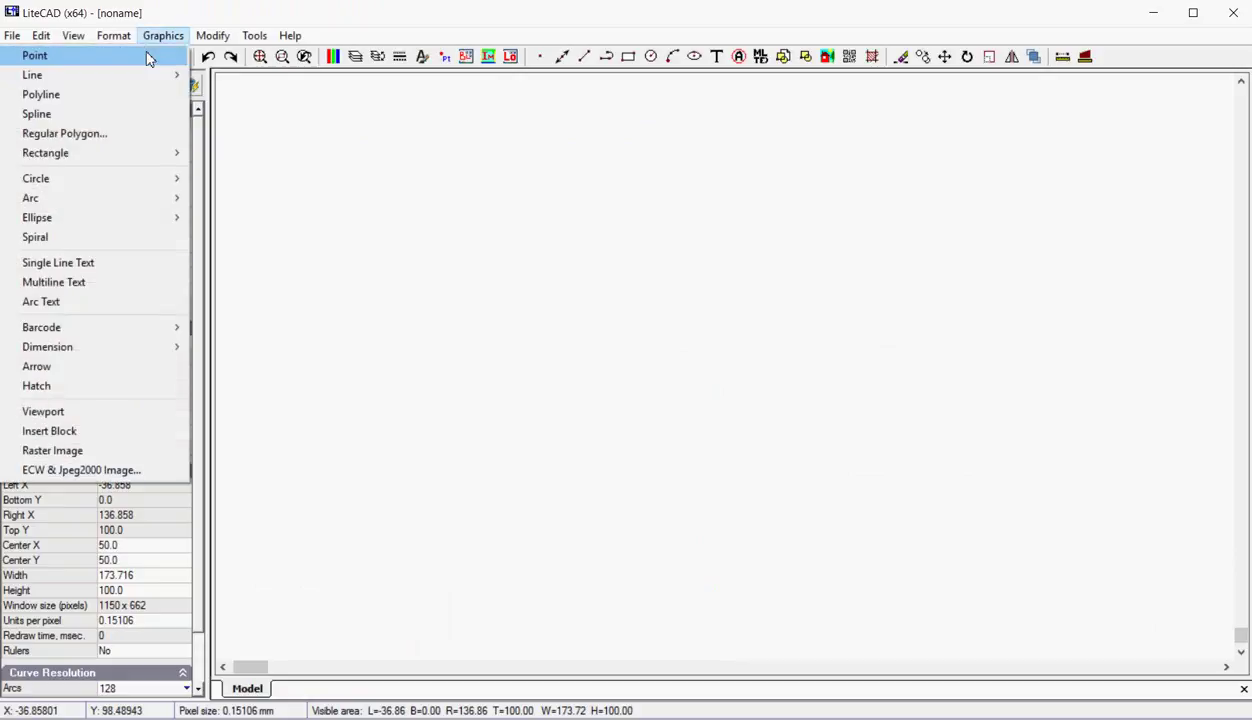
click(90, 470)
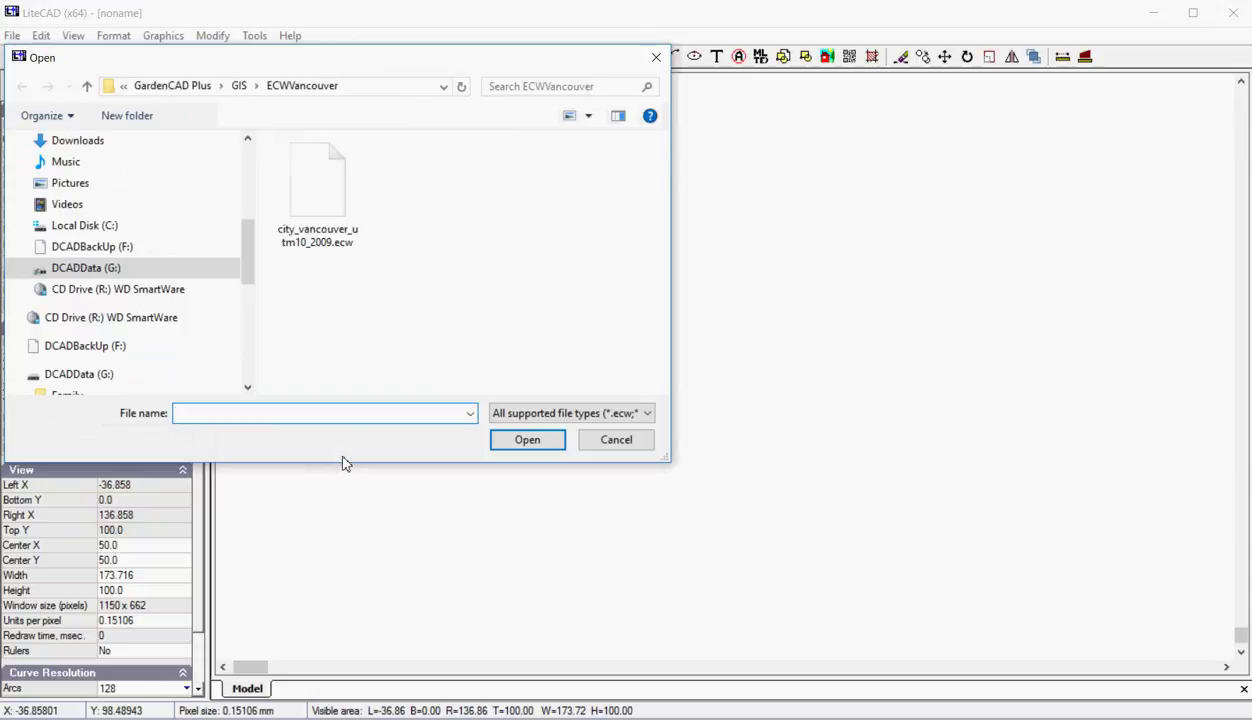
click(323, 200)
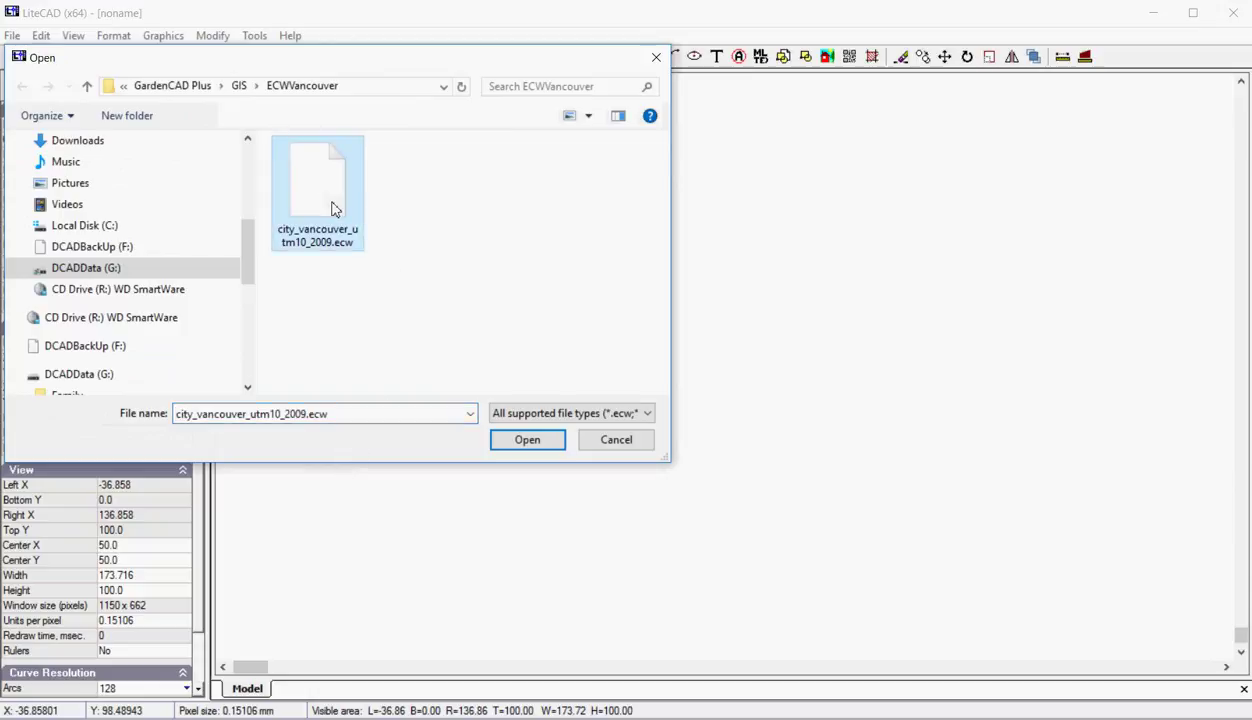
click(522, 441)
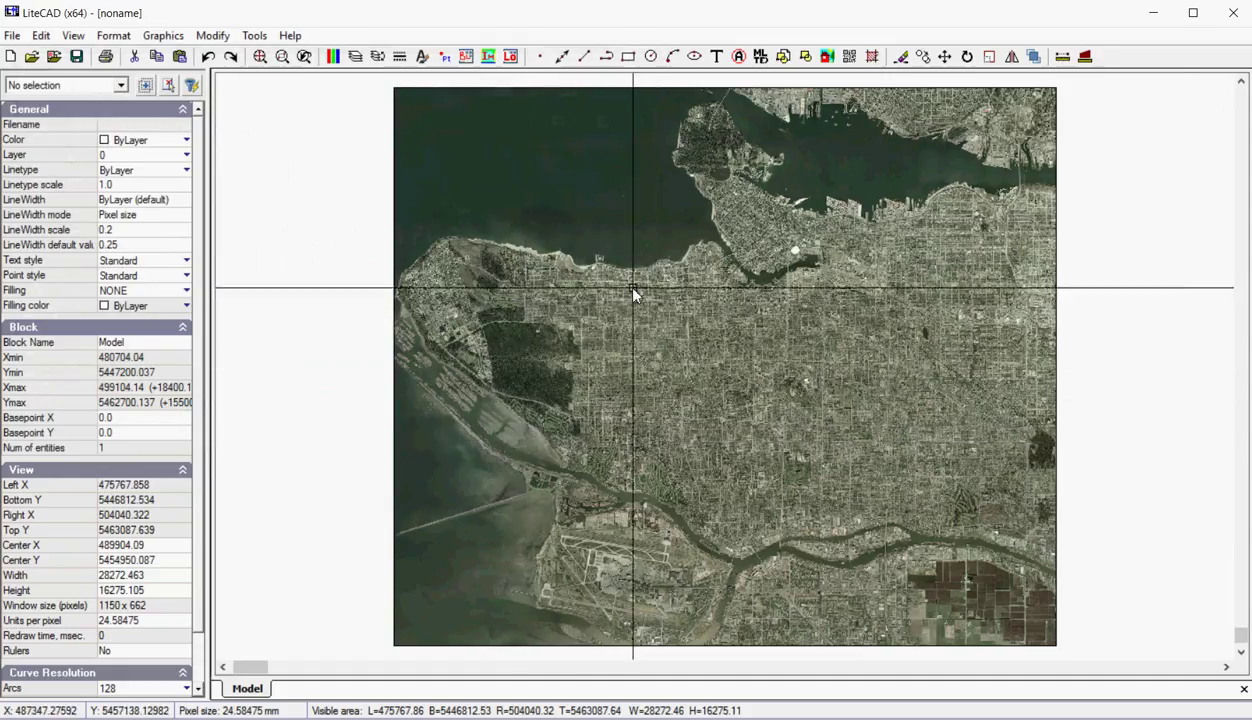
Step: Zoom and pan the Vancouver aerial to centre on the False Creek marina and bridge
scroll(632, 291, up, 2)
scroll(783, 262, up, 1)
scroll(789, 220, up, 2)
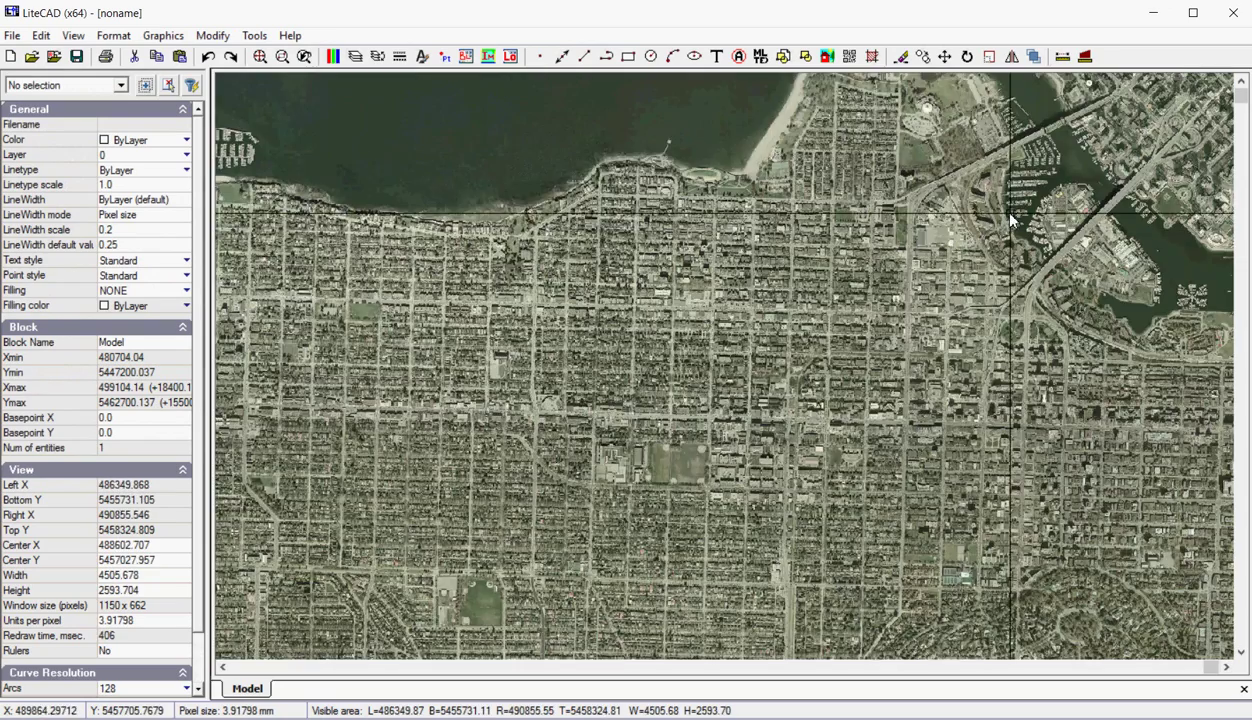
middle_drag(987, 207, 724, 486)
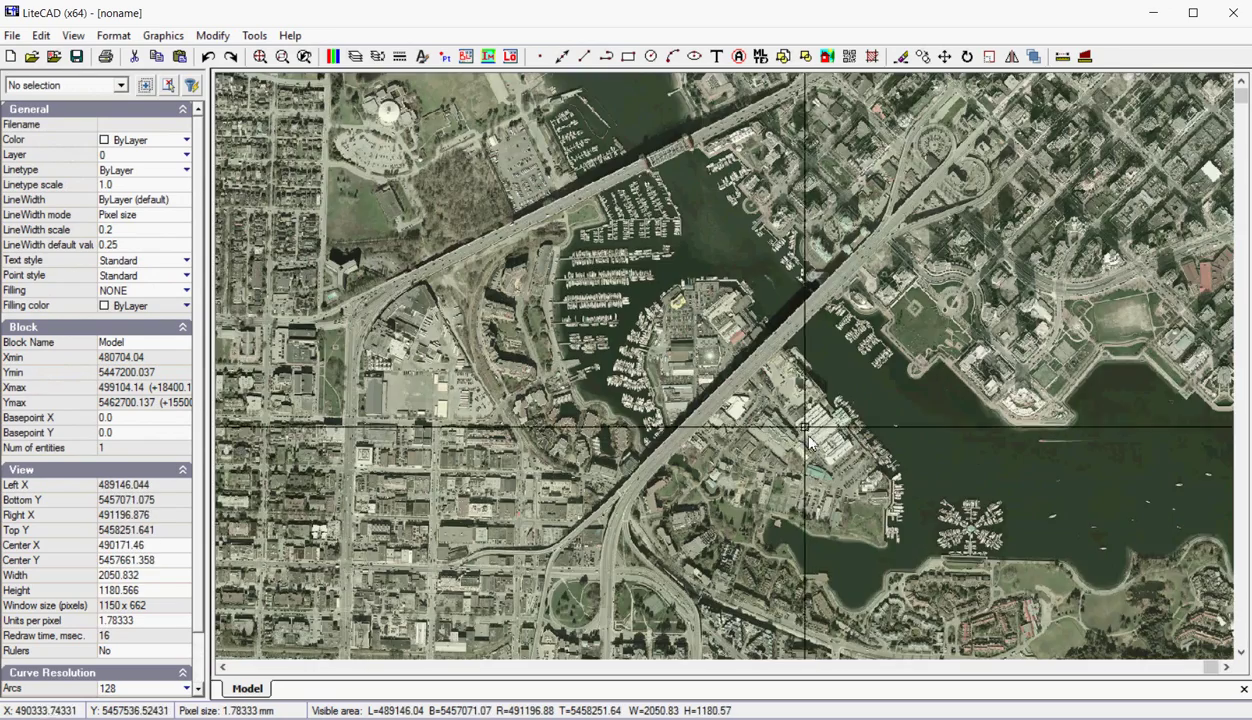
scroll(794, 412, up, 3)
scroll(718, 383, up, 3)
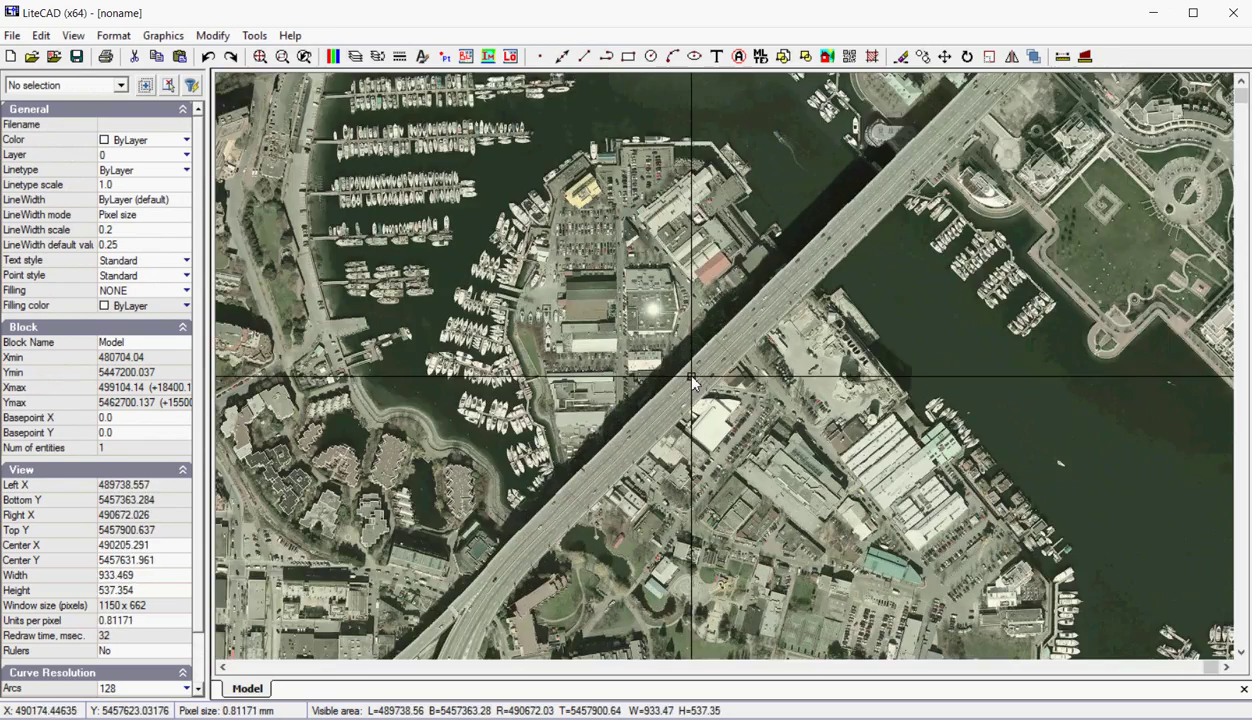
scroll(692, 379, up, 1)
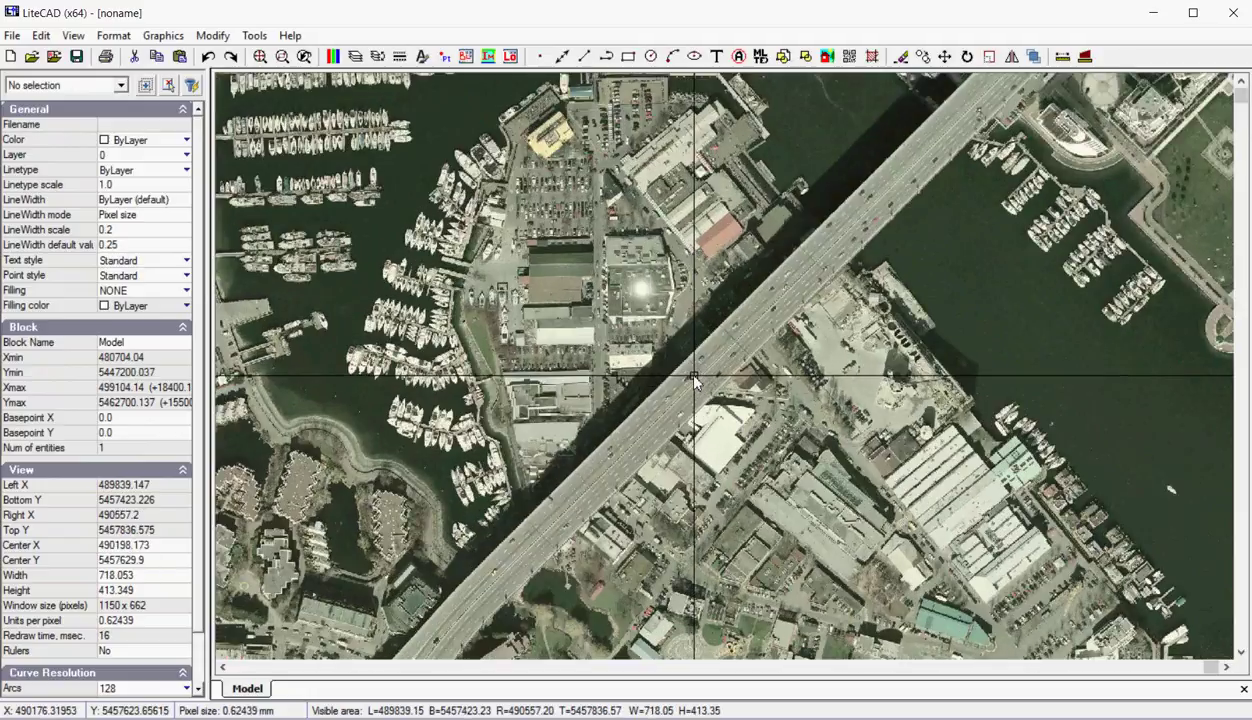